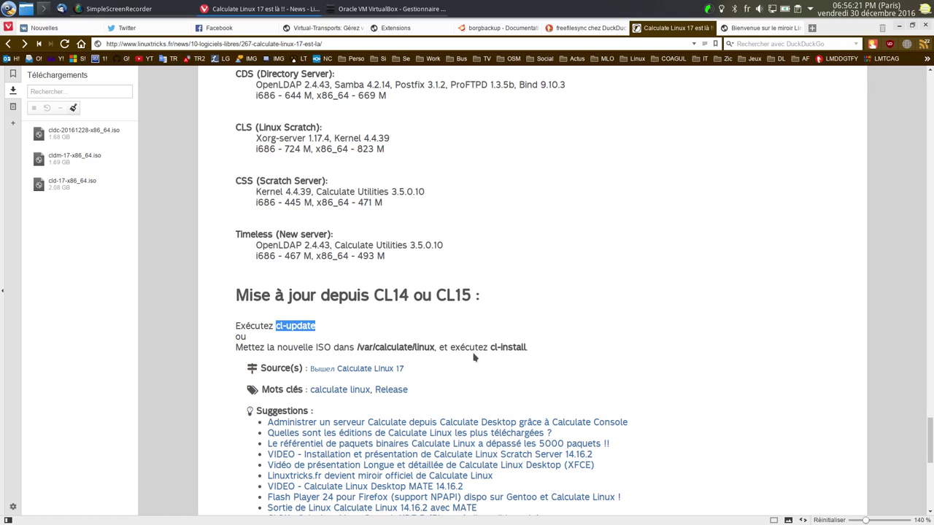
Step: Open the source announcement linked from the Calculate Linux 17 article and check the kernel version listed for CLS (Linux Scratch)
scroll(596, 319, "down", 3)
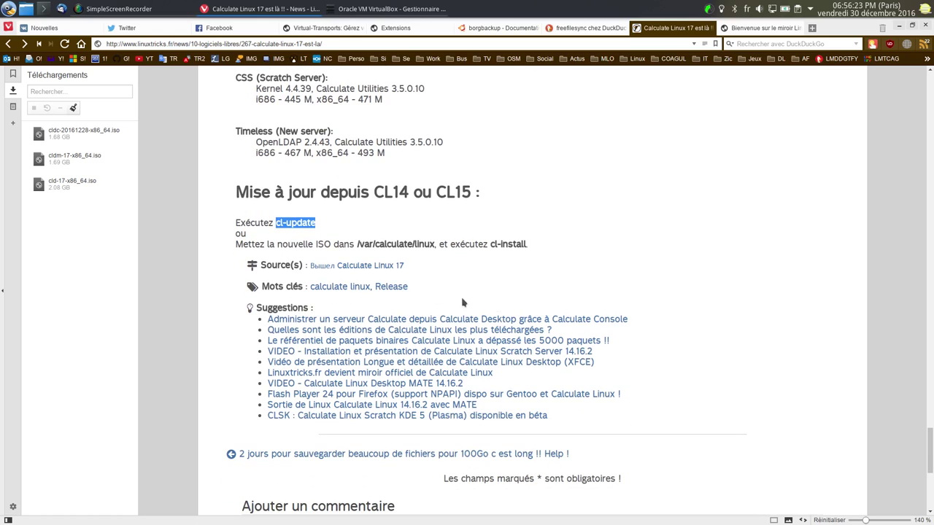
scroll(377, 281, "up", 7)
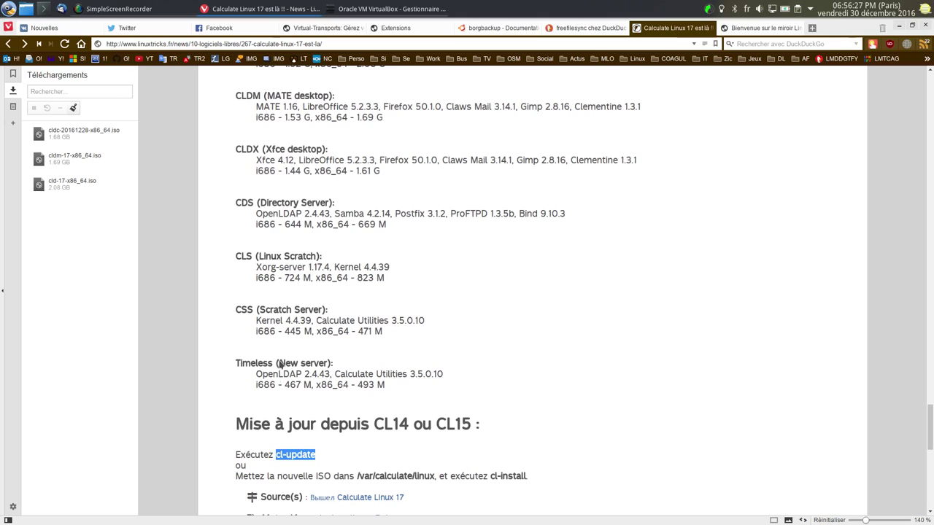
middle_click(334, 499)
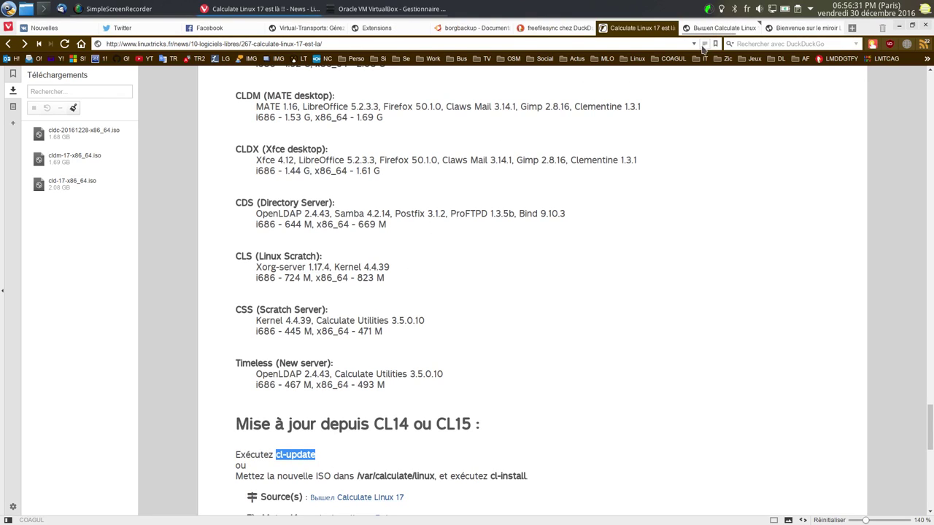
left_click(706, 29)
scroll(471, 232, "down", 20)
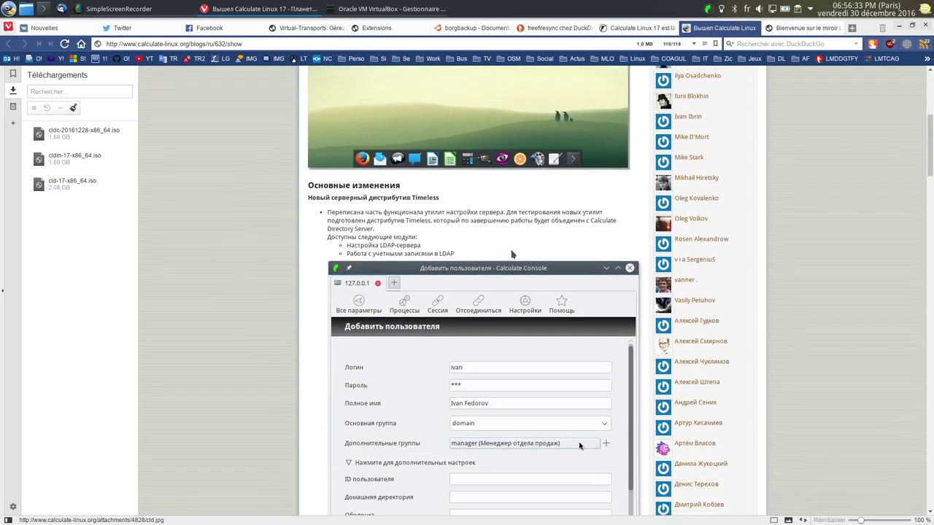
scroll(448, 232, "down", 15)
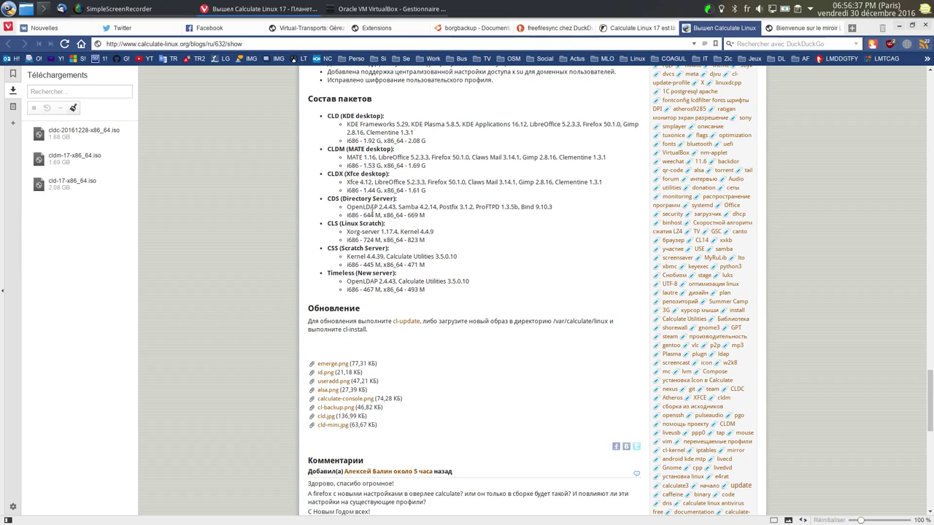
double_click(387, 231)
double_click(426, 231)
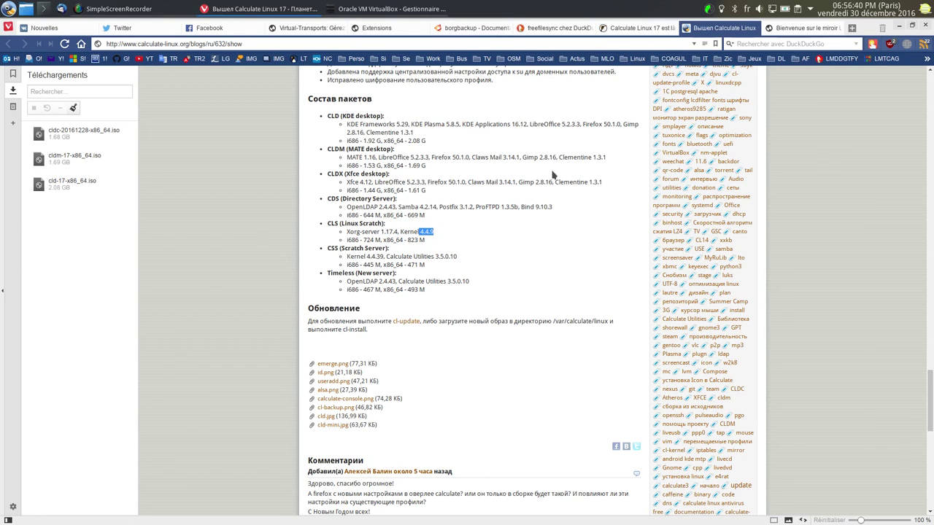
Step: Open the Linuxtricks Calculate Linux 17 article for editing and change the Xorg-server version under CLS (Linux Scratch) to 1.18.4
left_click(623, 29)
left_click(341, 263)
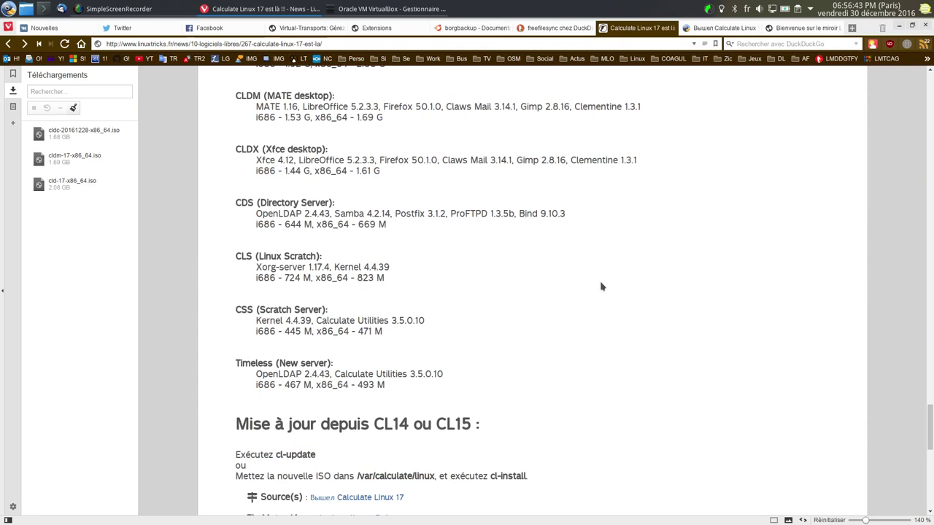
key("Home")
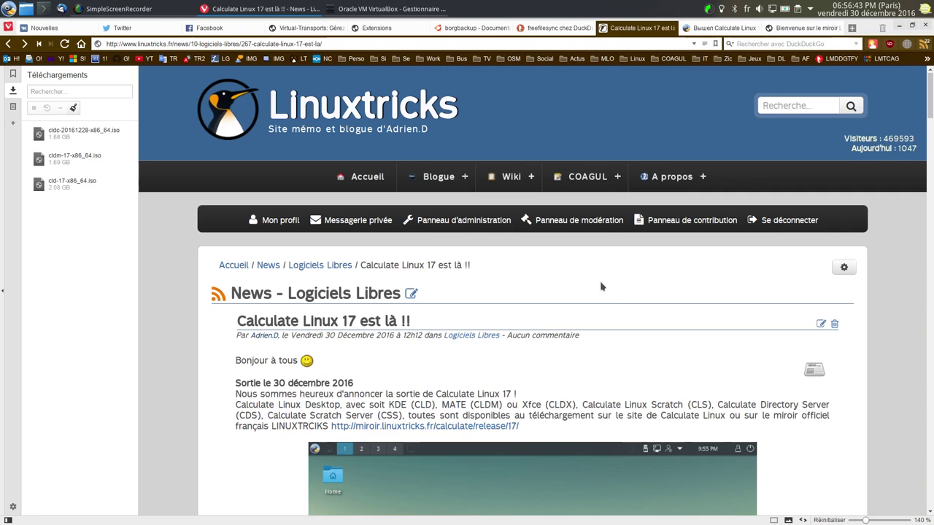
left_click(820, 323)
scroll(924, 210, "down", 2)
scroll(924, 210, "down", 3)
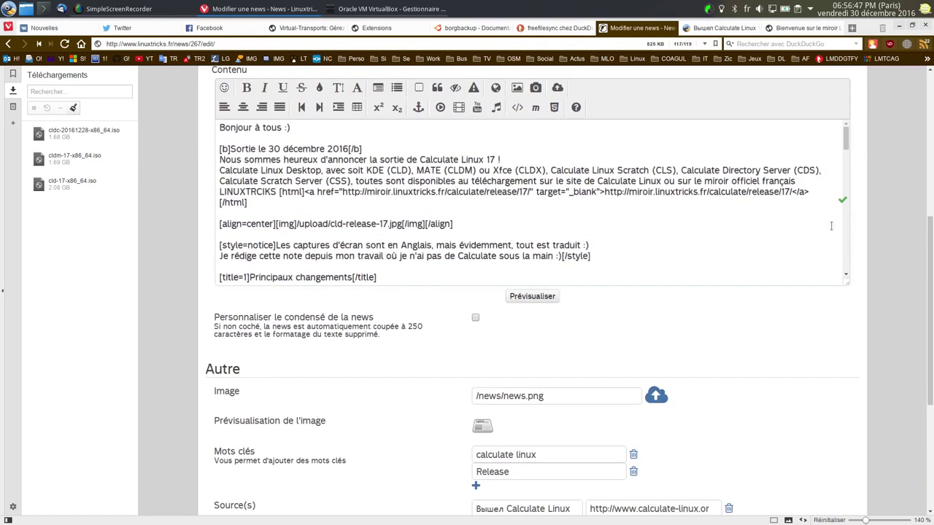
left_click_drag(846, 149, 846, 264)
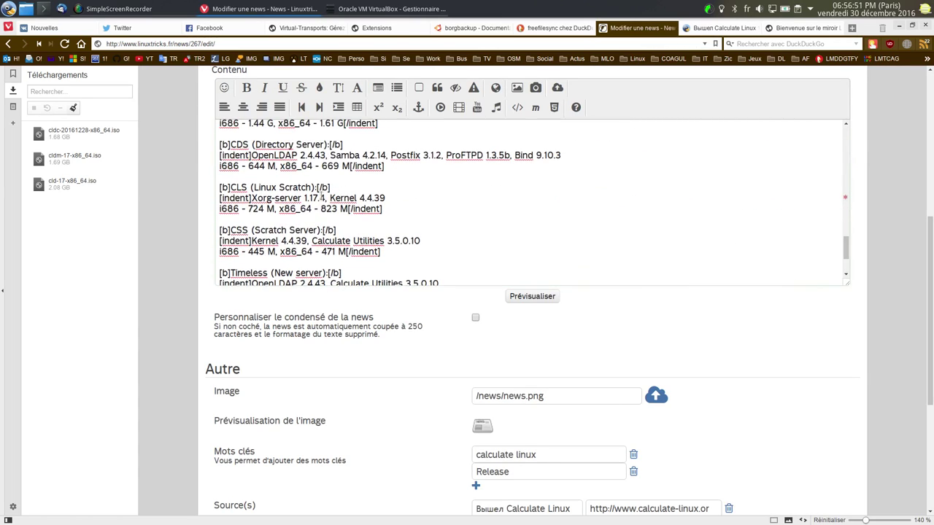
type("8")
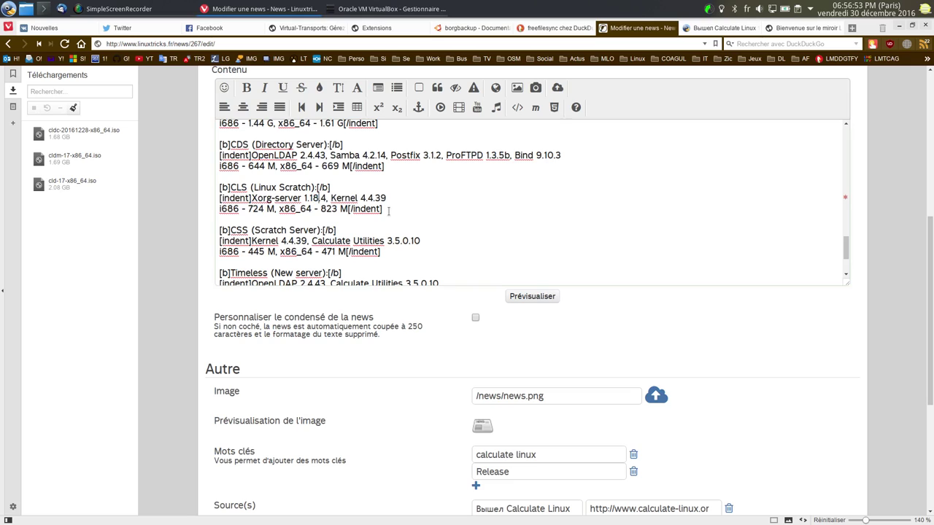
Step: Submit the edited news article with its publication settings left as they are
scroll(360, 421, "down", 3)
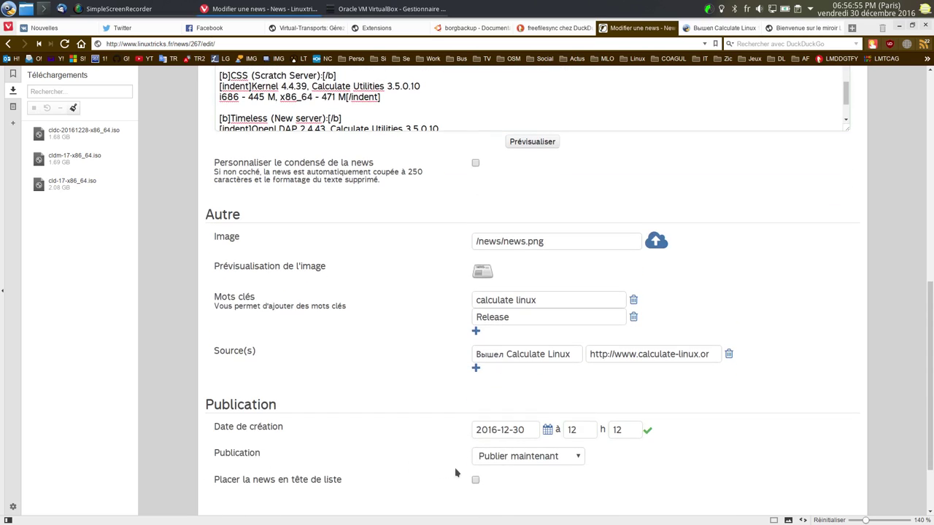
scroll(431, 476, "down", 3)
left_click(490, 444)
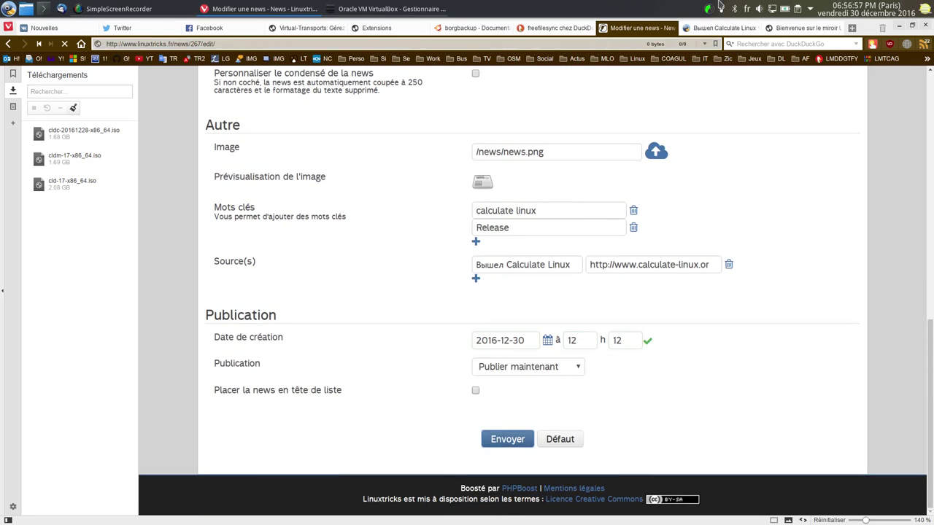
Step: Browse the Linuxtricks mirror's Calculate Linux downloads to the release 17 folder
mouse_move(715, 31)
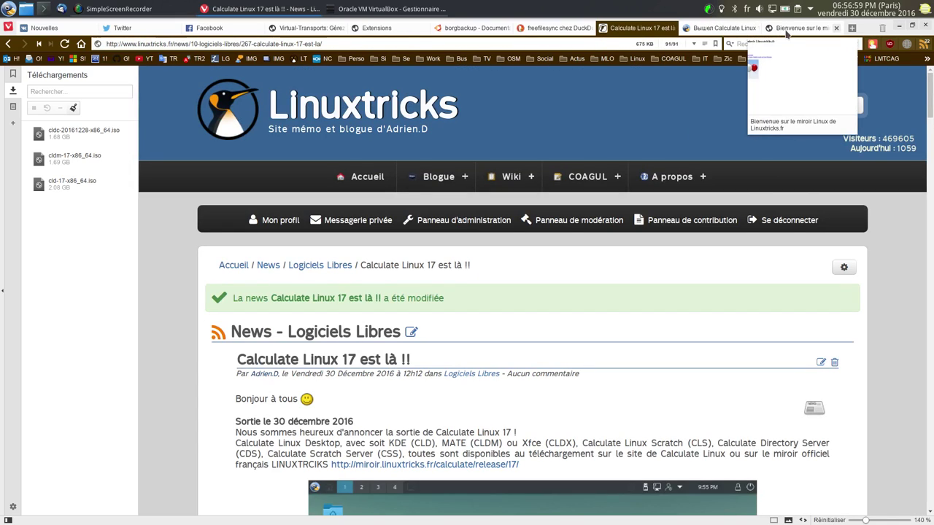
left_click(791, 29)
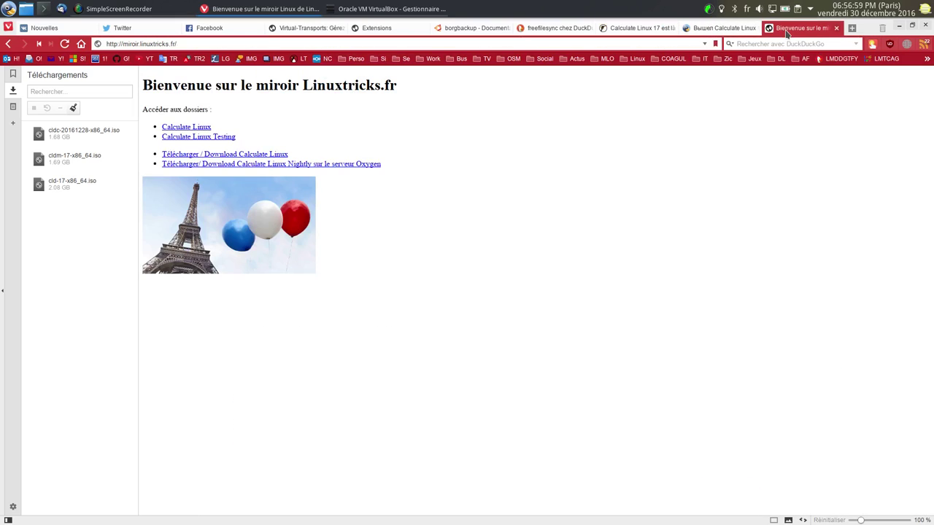
left_click(245, 155)
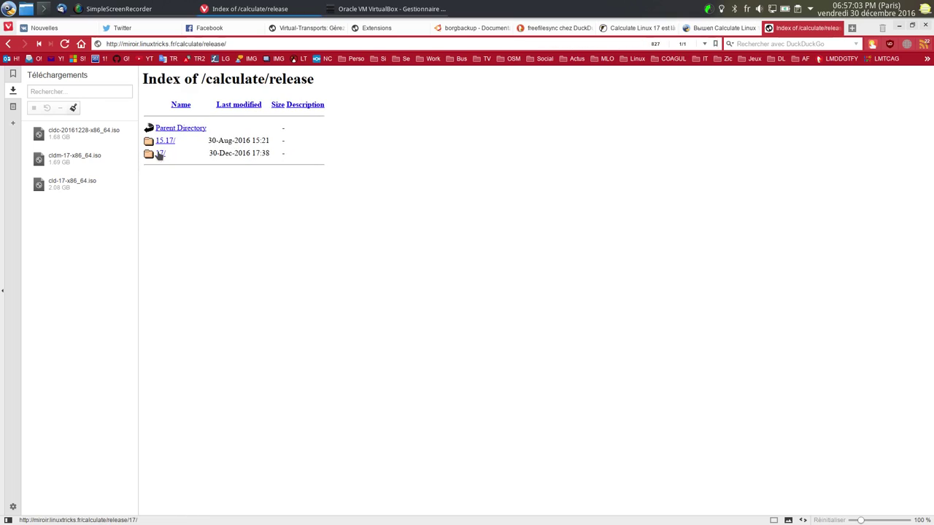
left_click(161, 151)
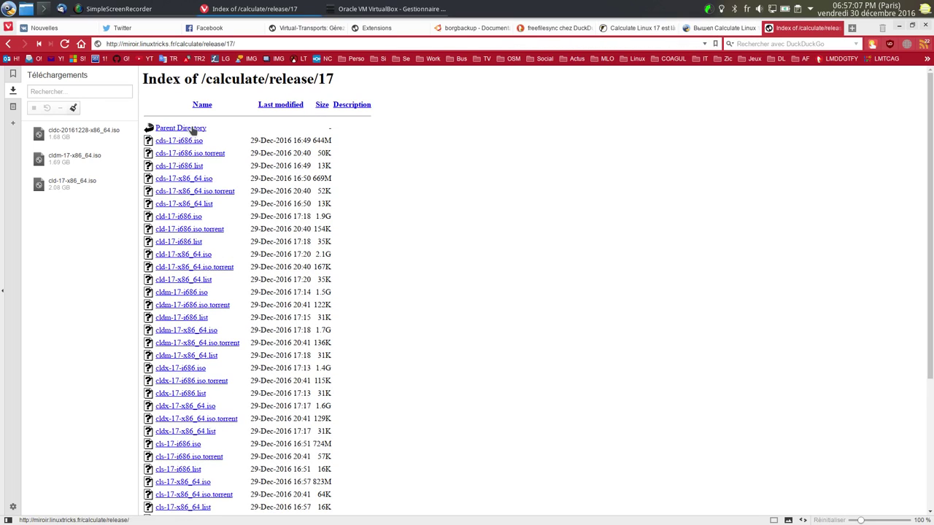
Step: Go back up to the mirror's welcome page and open the Calculate Linux Nightly downloads on the Oxygen server
left_click(191, 129)
left_click(191, 129)
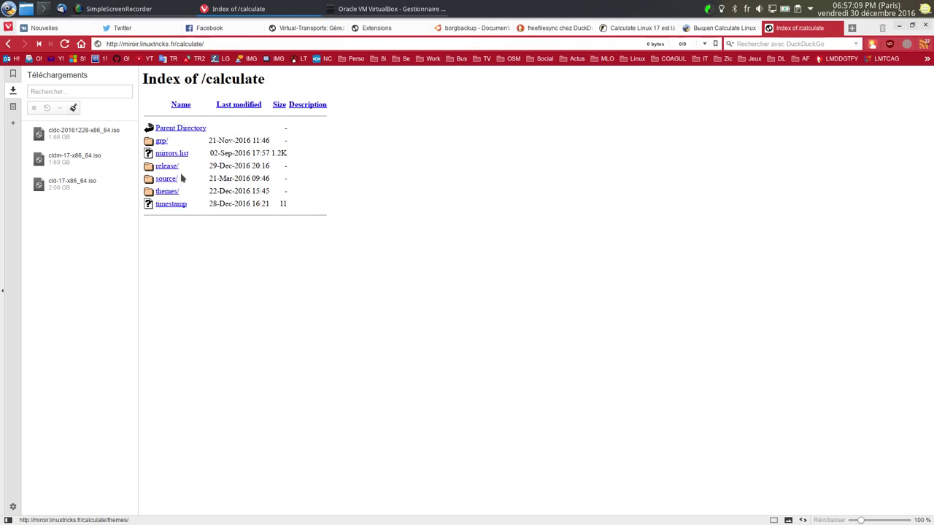
left_click(193, 129)
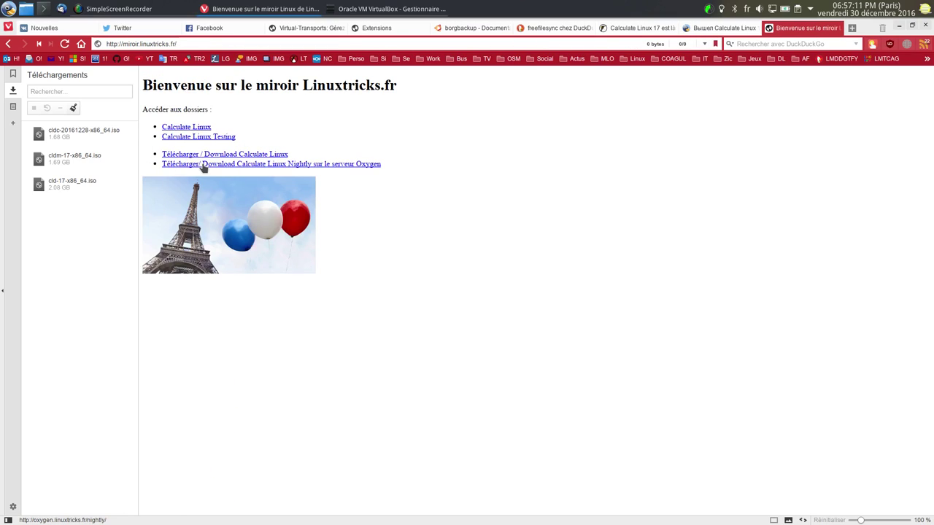
left_click(204, 167)
Step: Return to the Calculate Linux announcement, switch the site to English and go to its home page
left_click(722, 27)
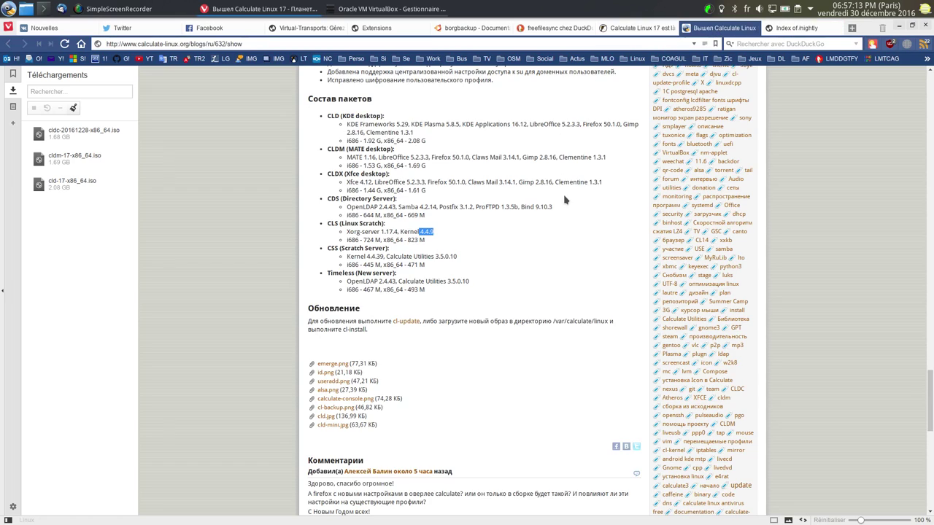
scroll(564, 201, "up", 10)
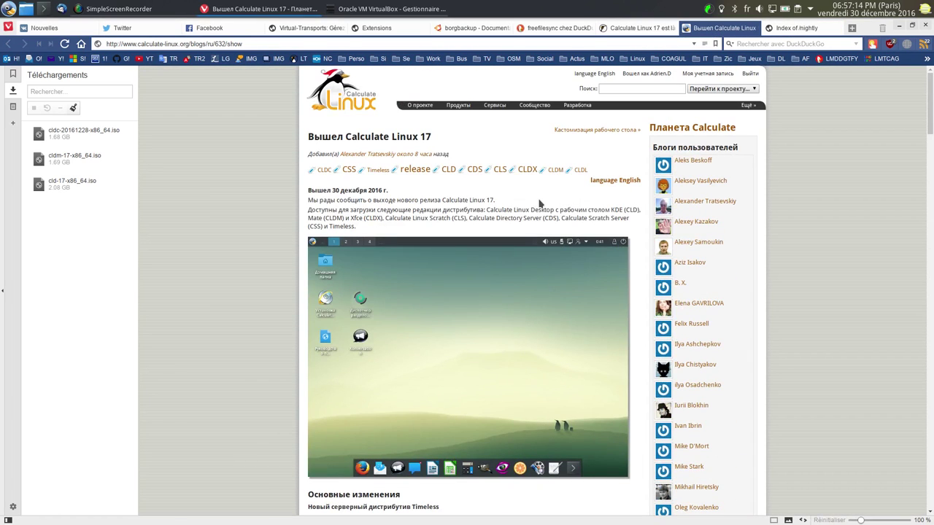
left_click(611, 76)
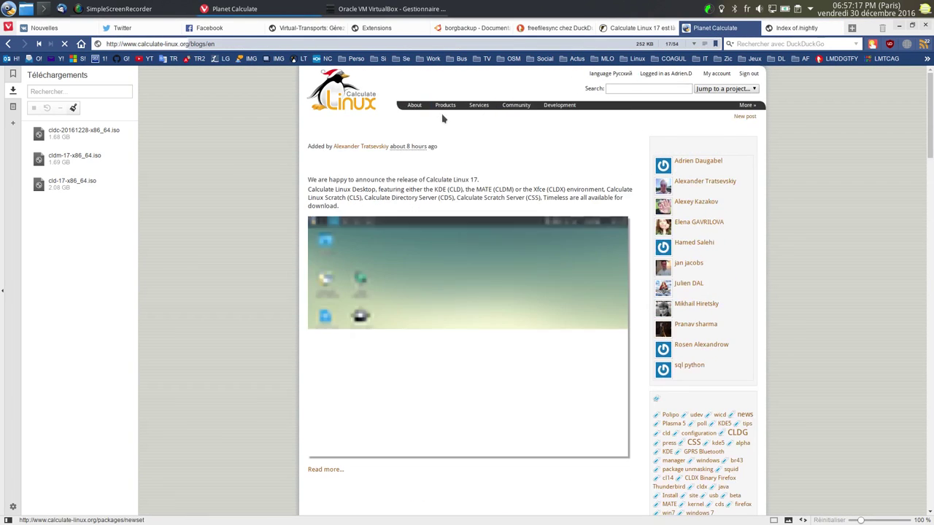
mouse_move(454, 109)
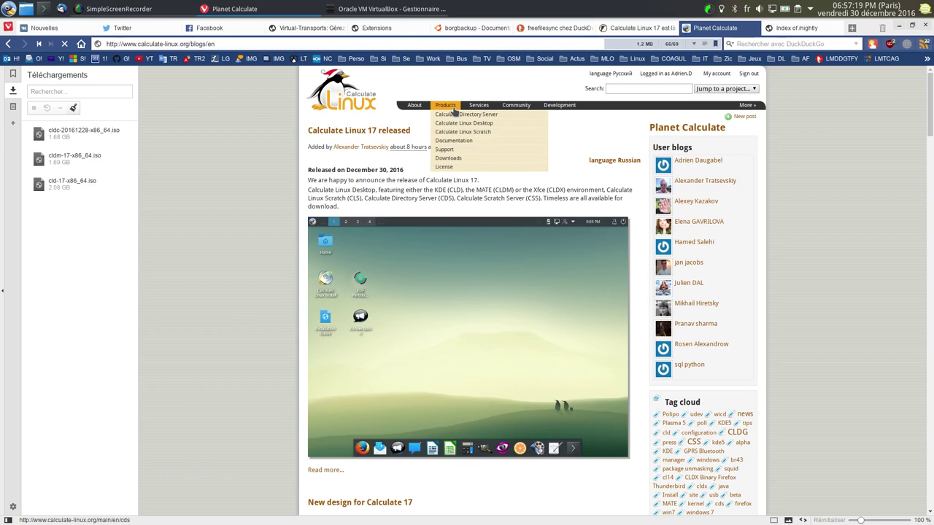
left_click(347, 113)
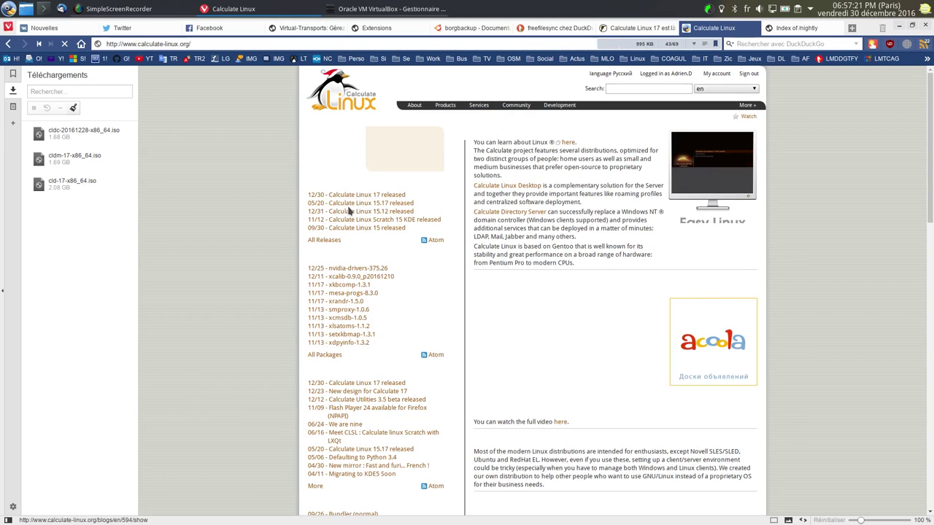
Step: View the Yandex FTP nightly listing from the official download page and close its tab
left_click(405, 151)
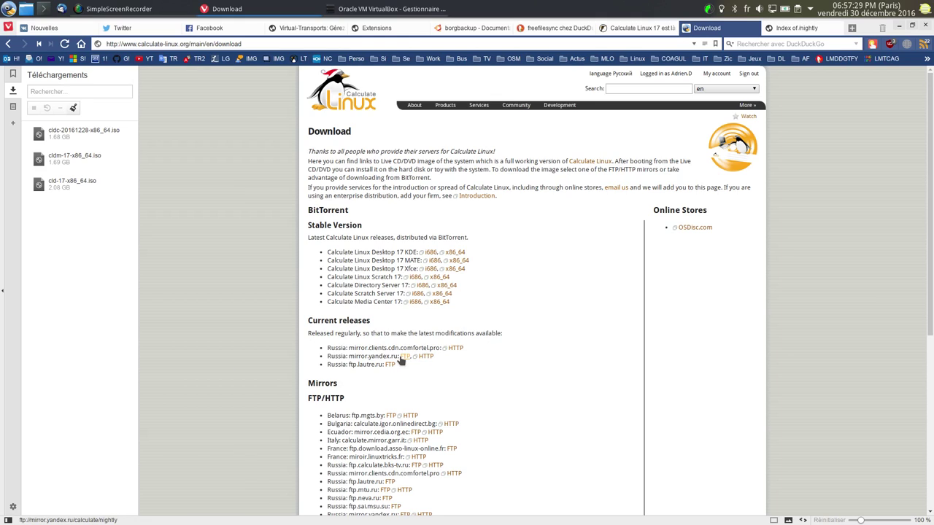
left_click(401, 357)
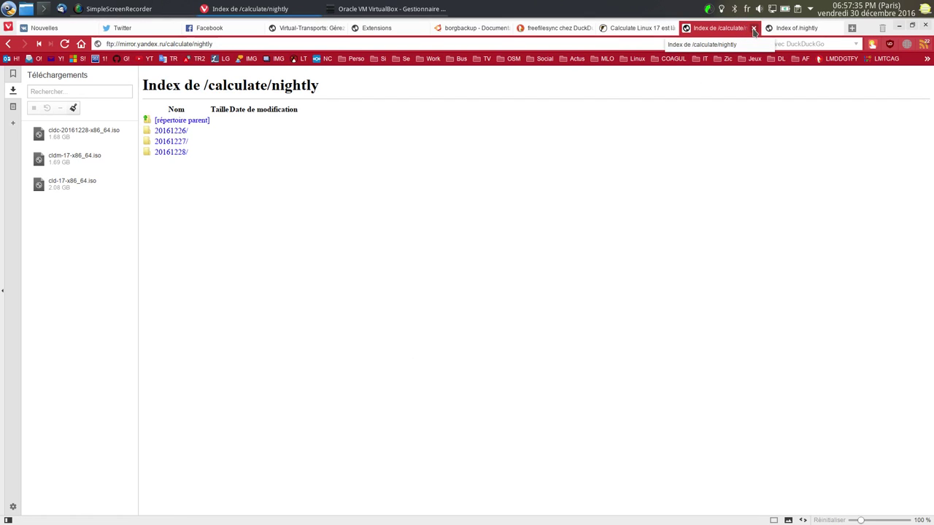
left_click(753, 29)
left_click(751, 29)
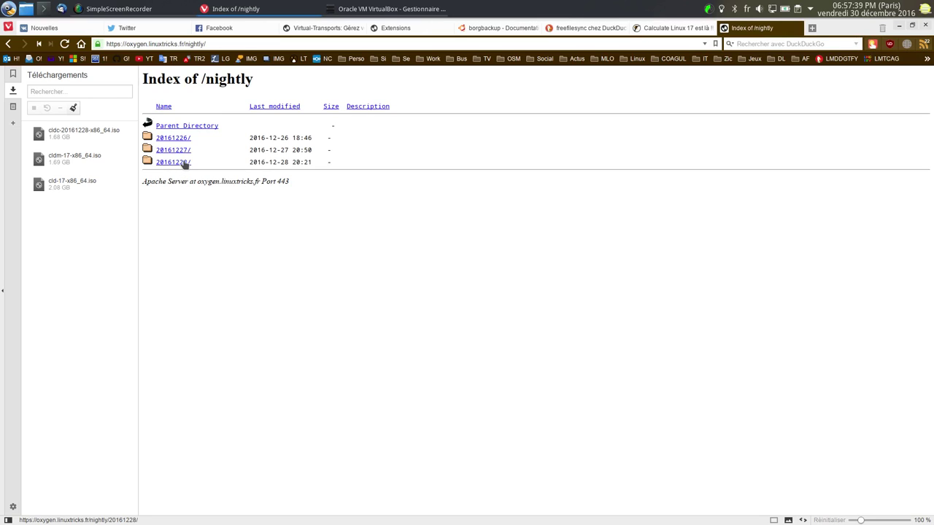
Step: Download cldl-20161228-x86_64.iso from the 20161228 nightly folder into the home folder
left_click(181, 164)
scroll(200, 450, "down", 10)
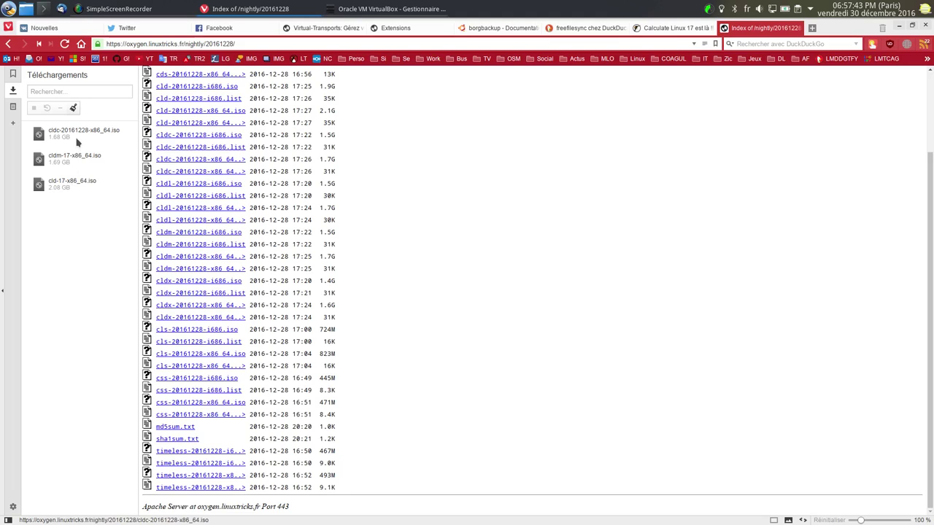
left_click(199, 209)
left_click(519, 152)
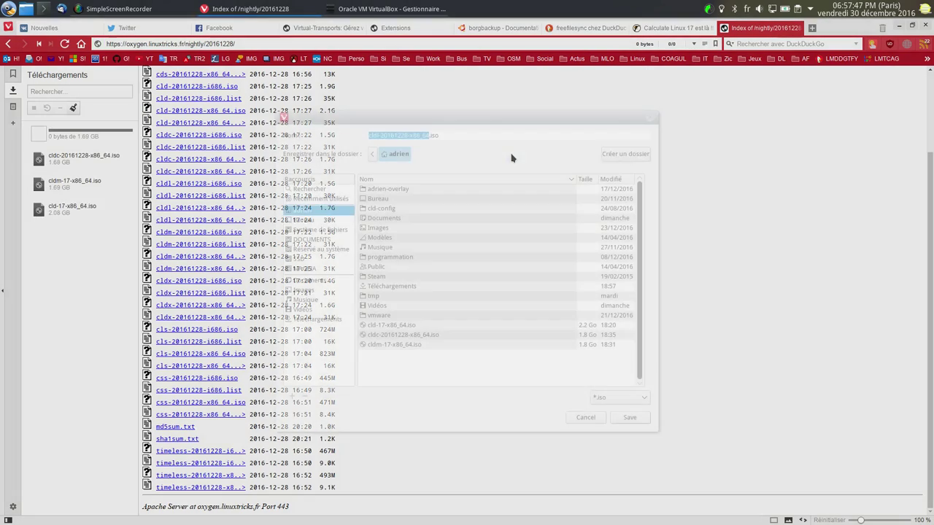
left_click(617, 420)
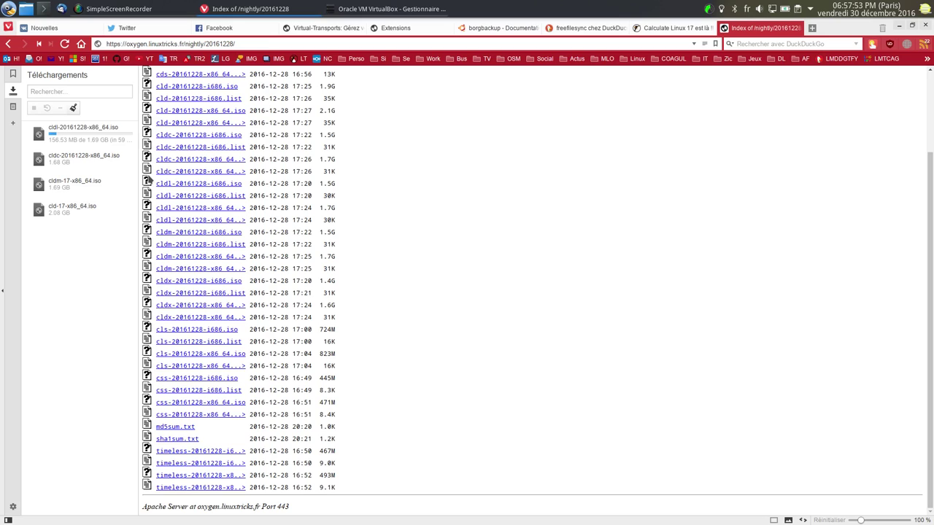
Step: Switch to VirtualBox, start the Video virtual machine, and restore its window and reposition it over the desktop
left_click(394, 9)
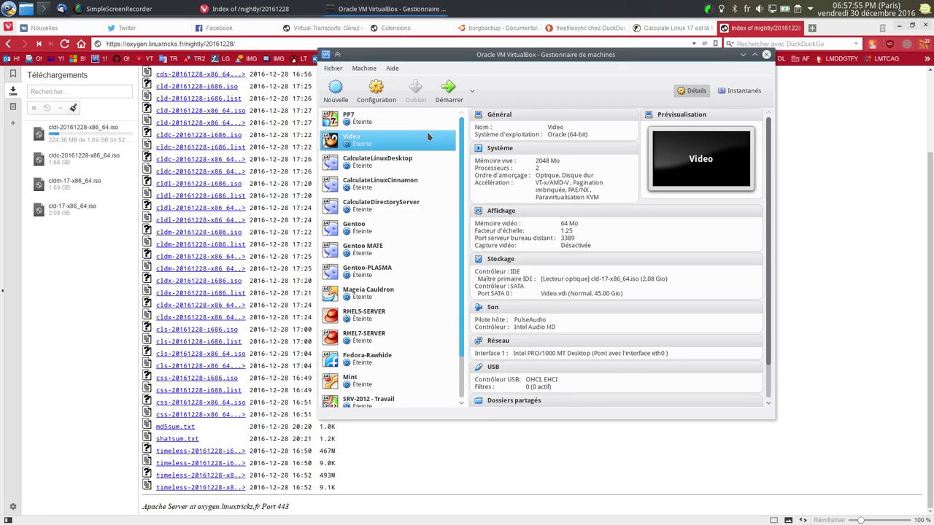
left_click(448, 89)
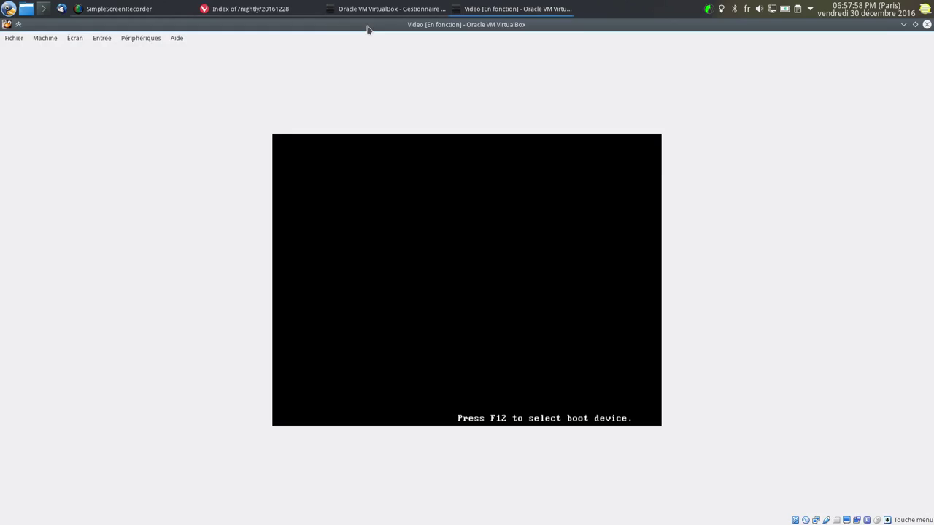
double_click(366, 29)
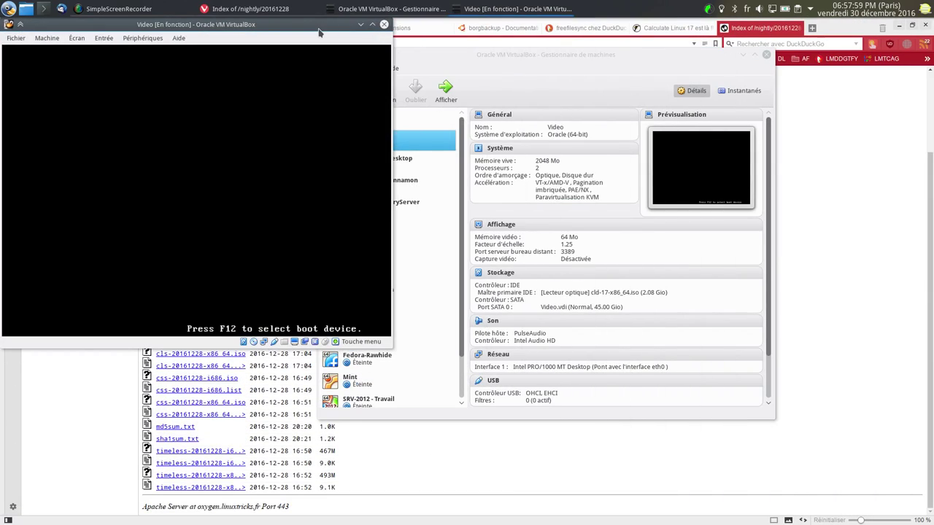
left_click_drag(319, 32, 570, 32)
Step: Choose French as the boot language and boot Calculate Linux Desktop 17 KDE LiveDVD
key("Down")
key("Down")
key("Down")
key("Down")
key("Down")
key("Down")
key("Down")
key("Return")
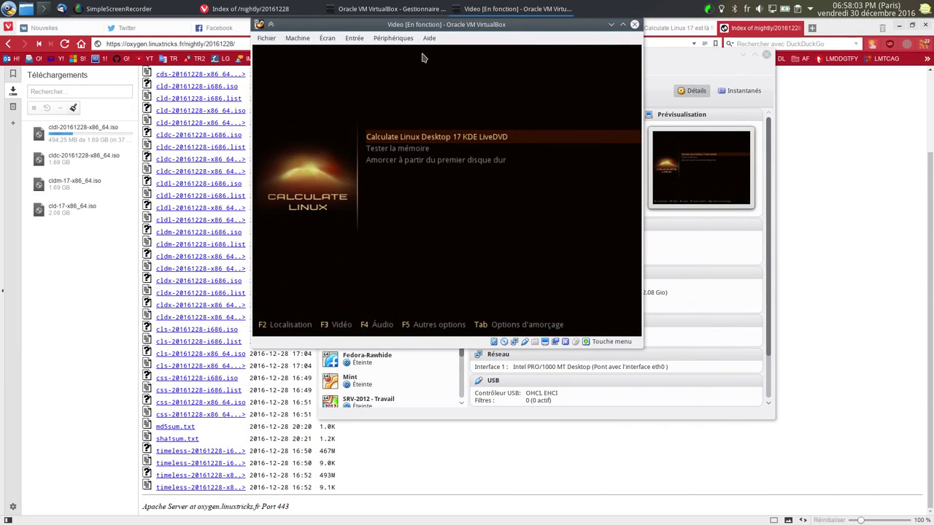
key("Return")
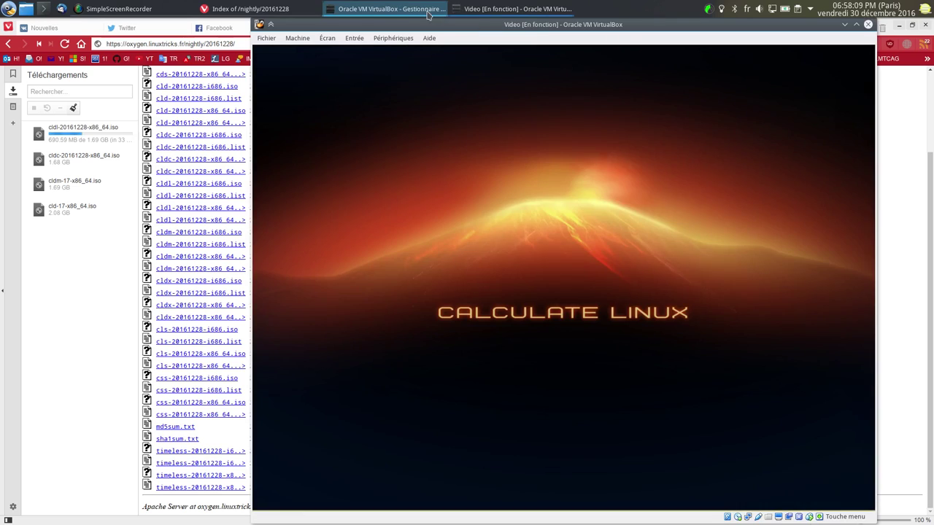
Step: Create a Linux Gentoo (64-bit) virtual machine named GEN ETTST with 2048 MB of memory and a new default virtual disk
left_click(412, 13)
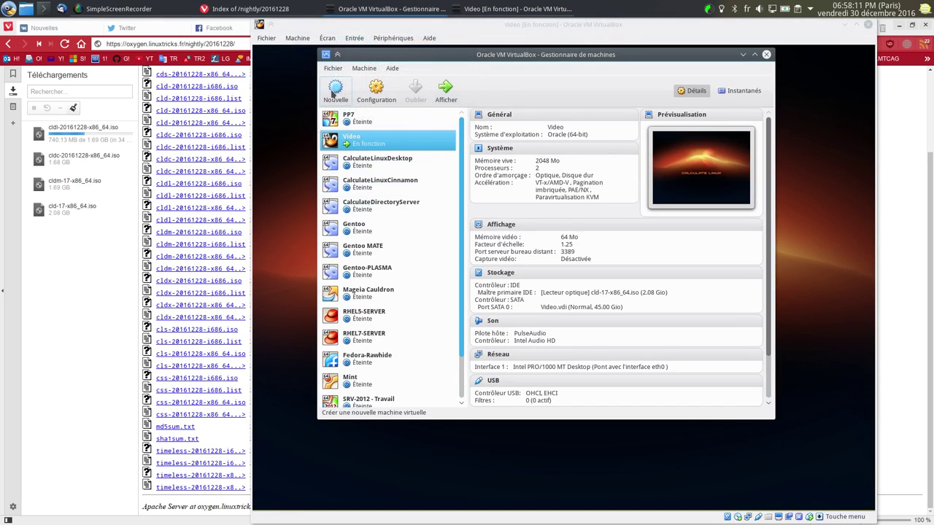
left_click(335, 89)
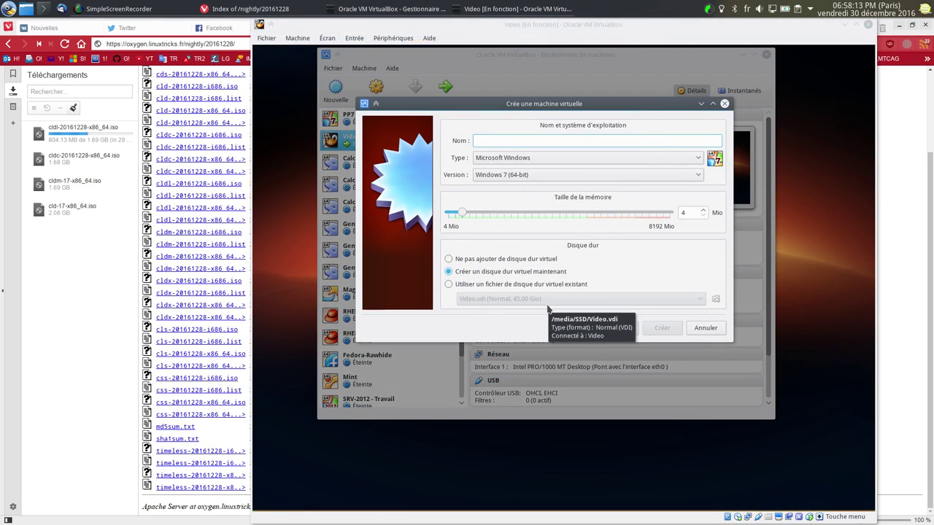
type("GEN")
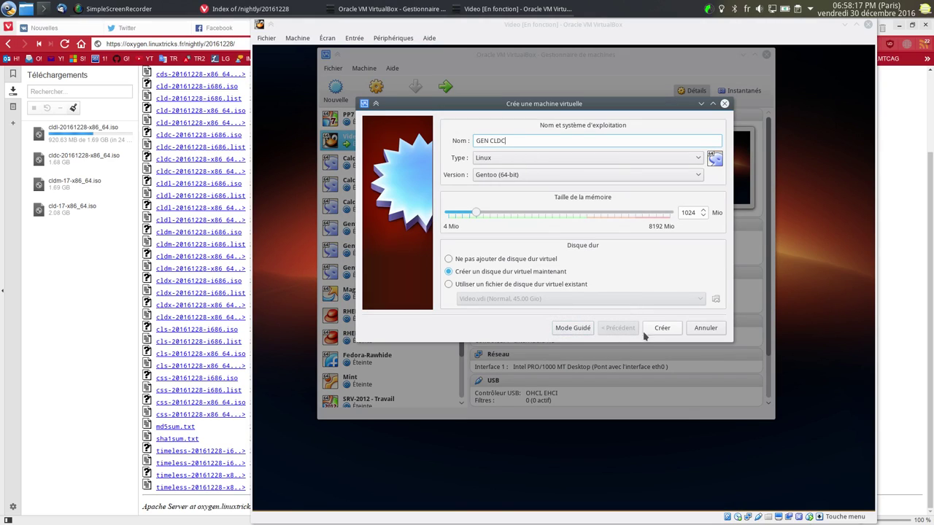
type(" CLDC")
key("BackSpace")
type("ETTST")
double_click(694, 211)
type("2048")
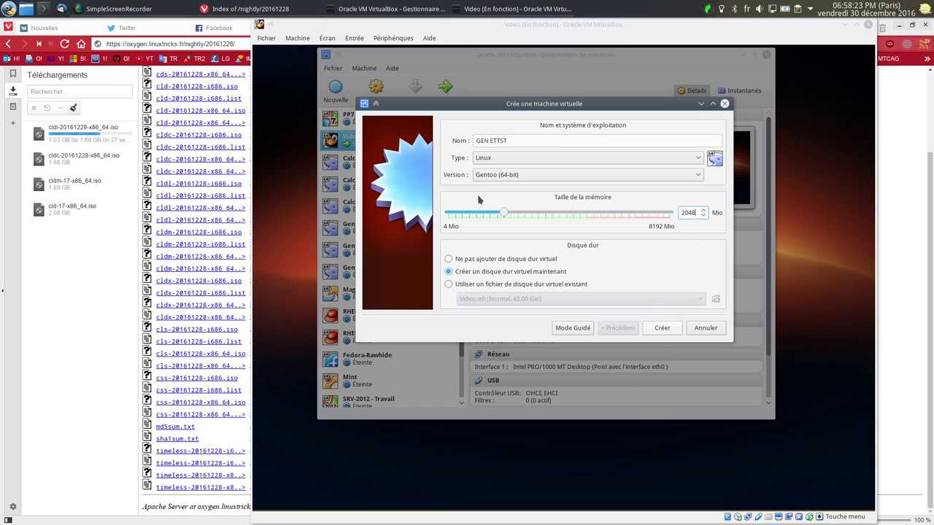
key("Return")
left_click(651, 308)
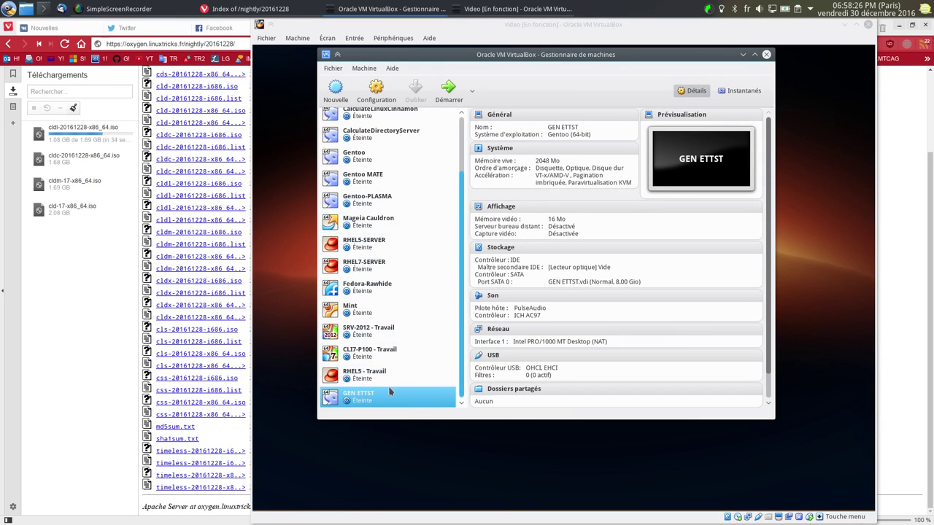
Step: Move GEN ETTST just below Video in the machine list and start it from cldc-20161228-x86_64.iso
left_click_drag(390, 392, 381, 157)
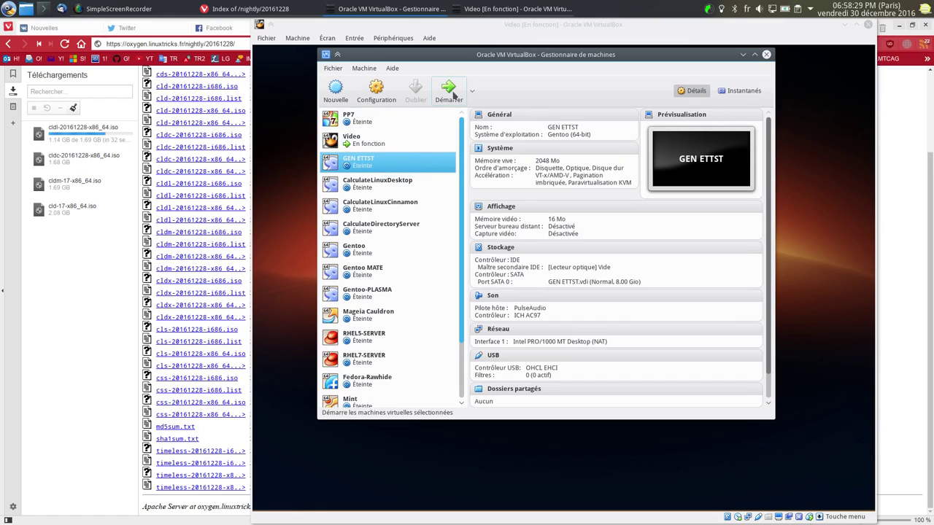
left_click(448, 91)
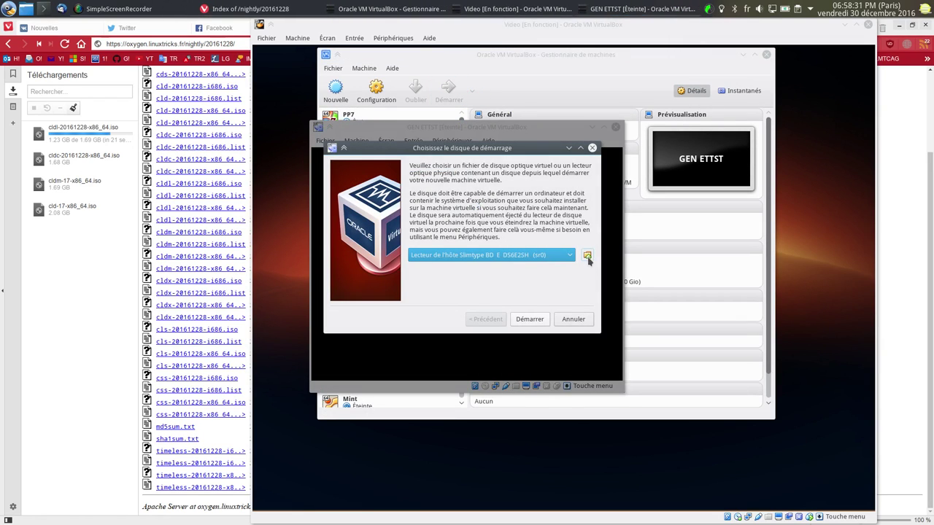
left_click(587, 254)
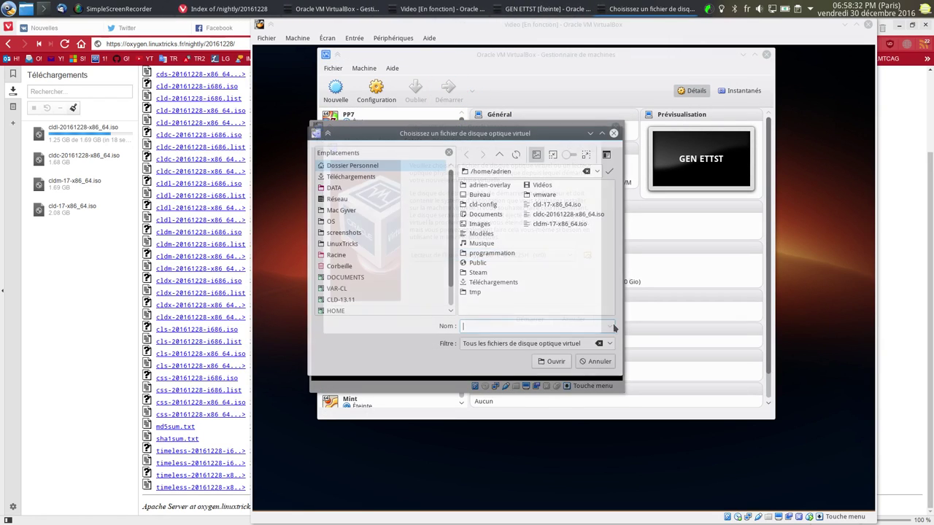
double_click(561, 214)
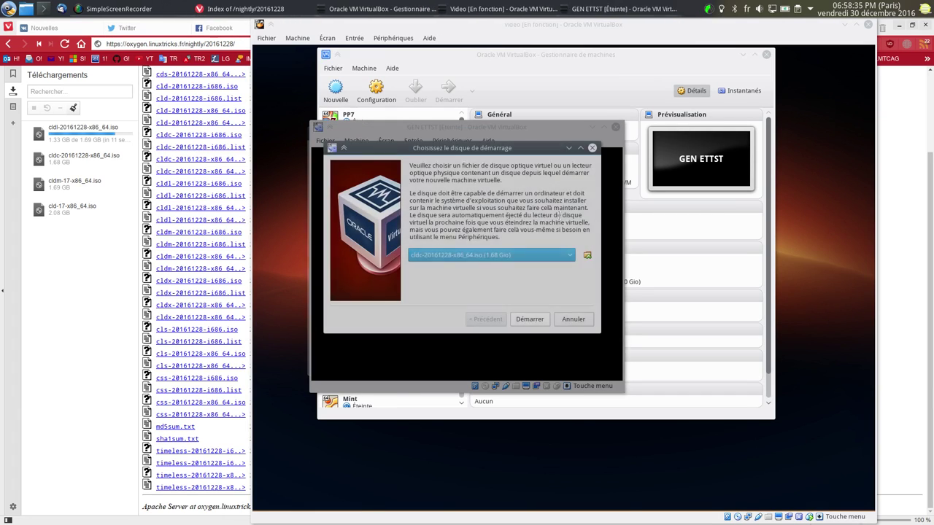
left_click(542, 318)
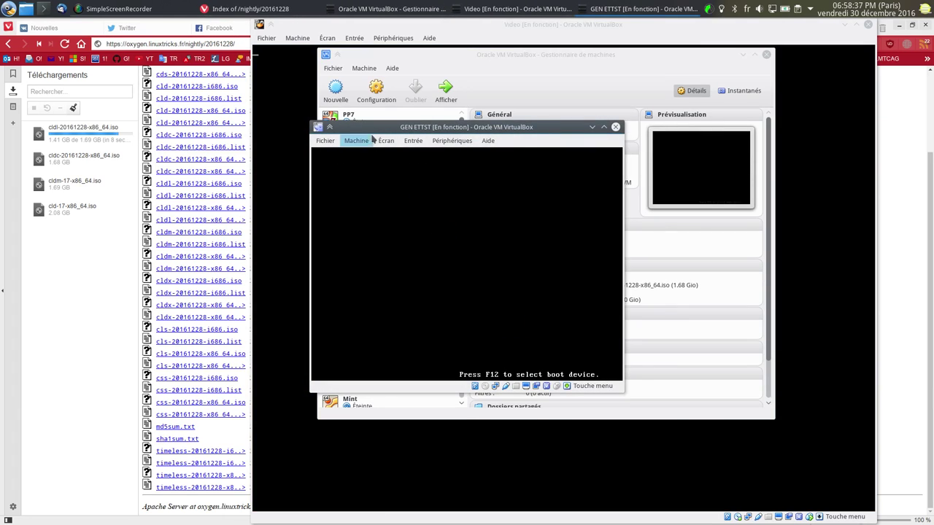
Step: Move the GEN ETTST window aside and boot its live image with the Français (France) locale
left_click_drag(374, 129, 228, 66)
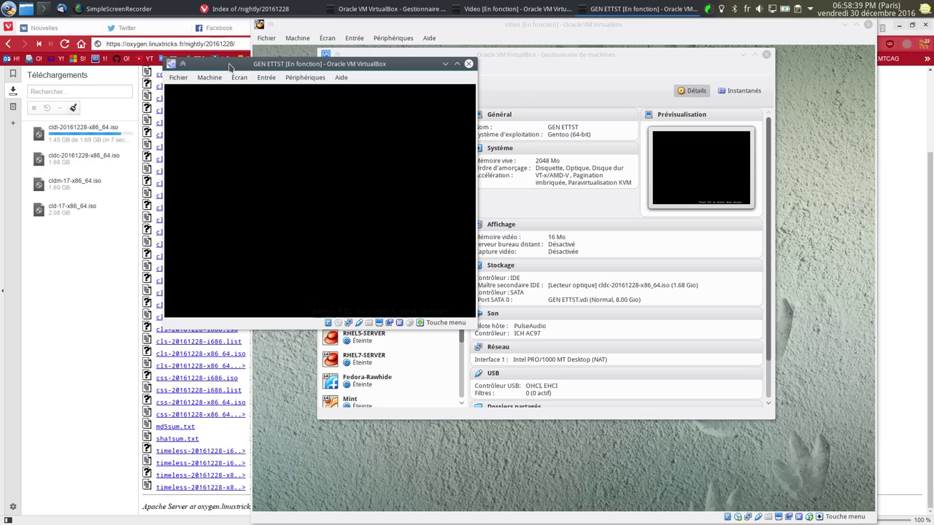
key("Down")
key("Down")
key("Down")
key("Down")
key("Down")
key("Down")
key("Down")
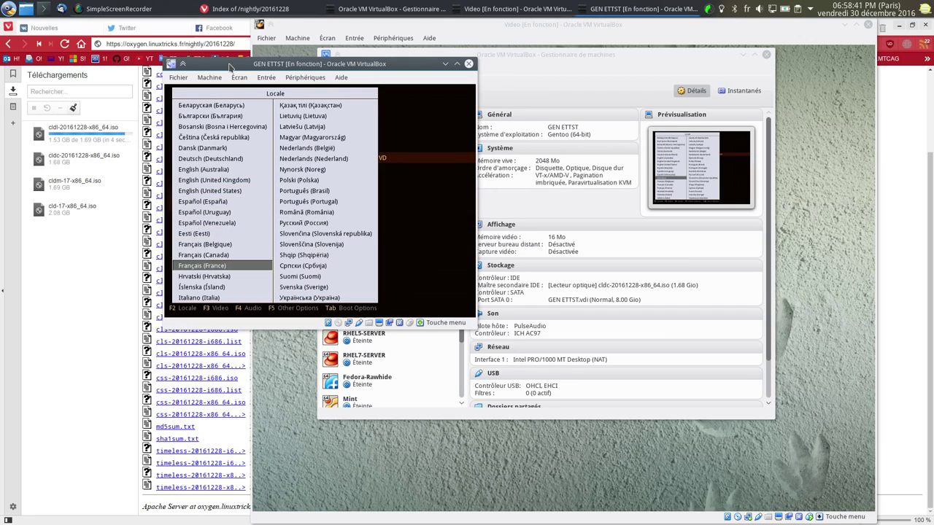
key("Return")
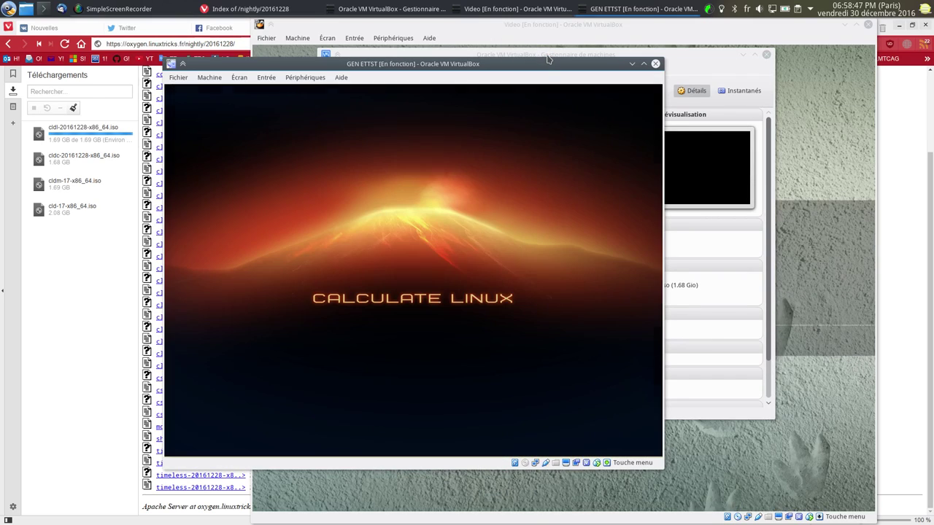
Step: Create a Linux Gentoo (64-bit) virtual machine named GEN JJFJF with 2048 MB of memory and a new default virtual disk
left_click(460, 54)
left_click(337, 89)
type("GEN JJFJF")
double_click(689, 213)
type("2048")
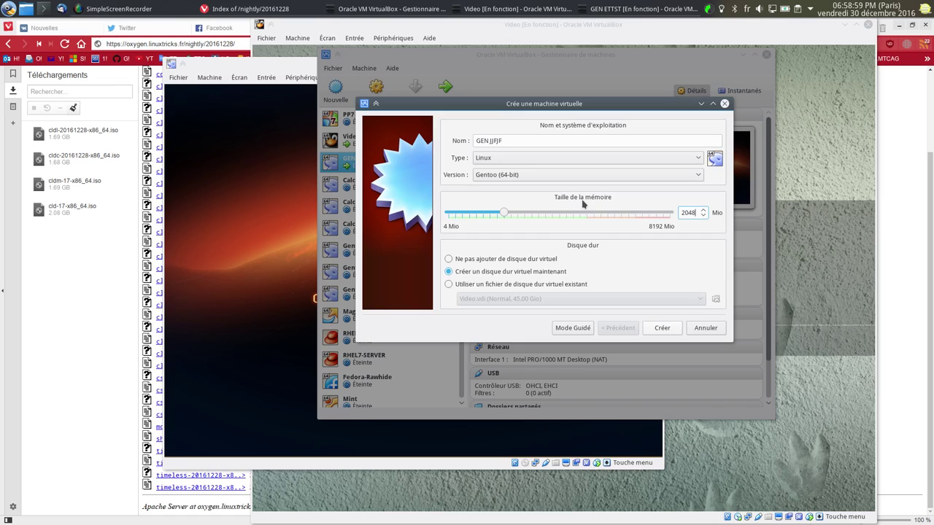
left_click(656, 329)
left_click(650, 307)
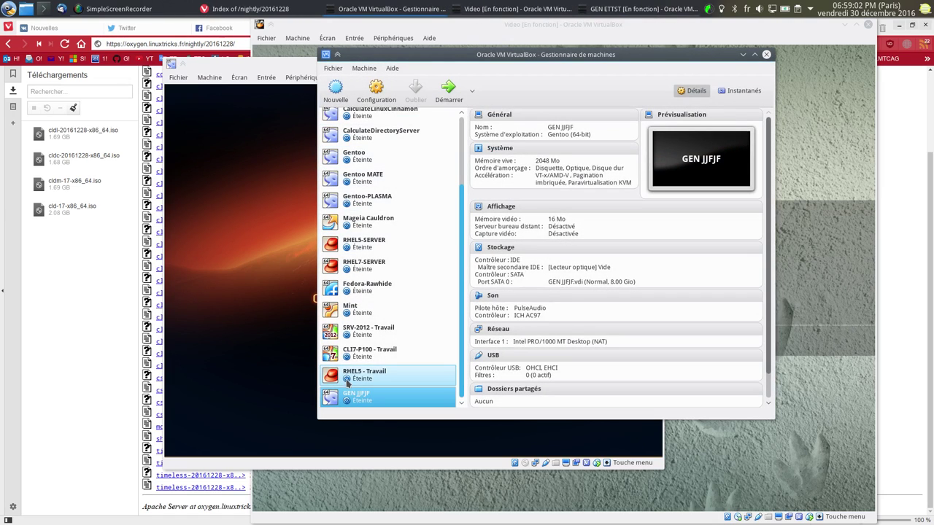
Step: Move GEN JJFJF up the machine list beside the other running machines and start it from cldm-17-x86_64.iso
left_click_drag(349, 395, 389, 180)
left_click(448, 89)
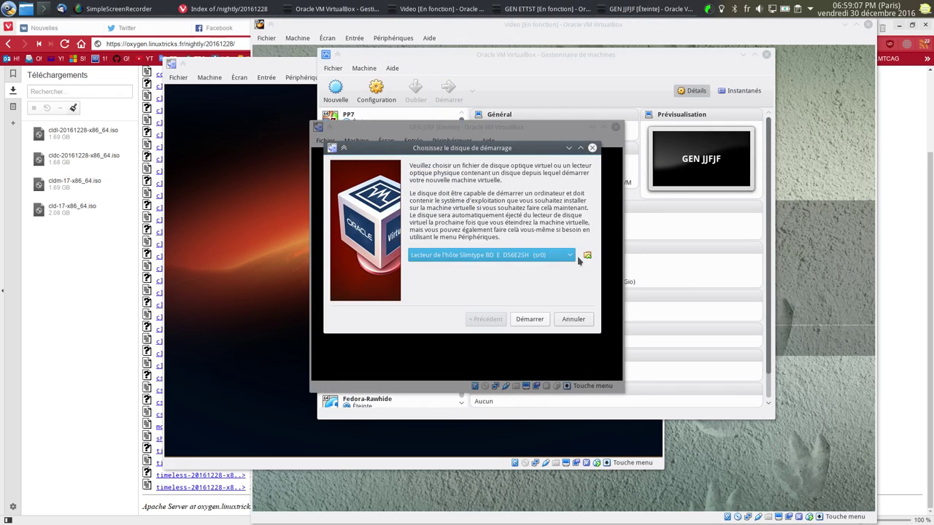
left_click(588, 254)
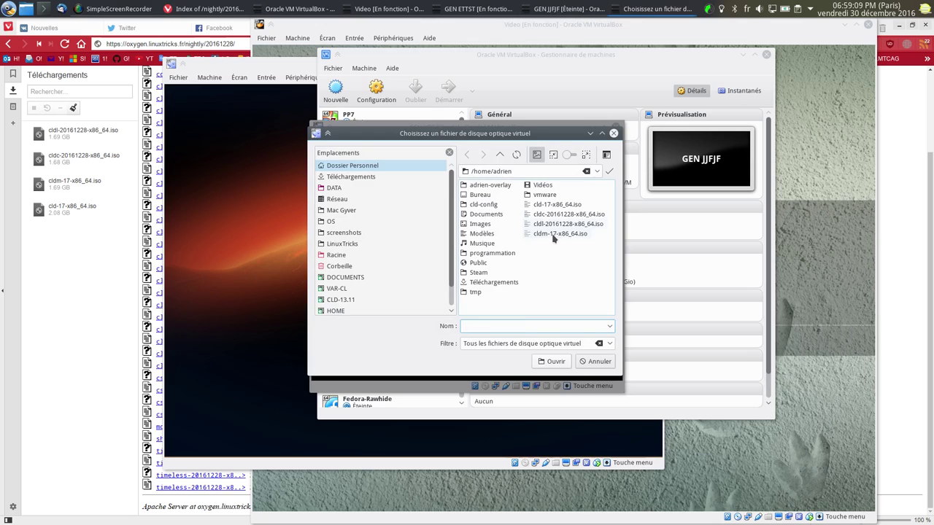
double_click(553, 235)
left_click(526, 321)
Step: Move the GEN JJFJF window aside and boot its live image with the French (France) locale
left_click_drag(369, 130, 237, 106)
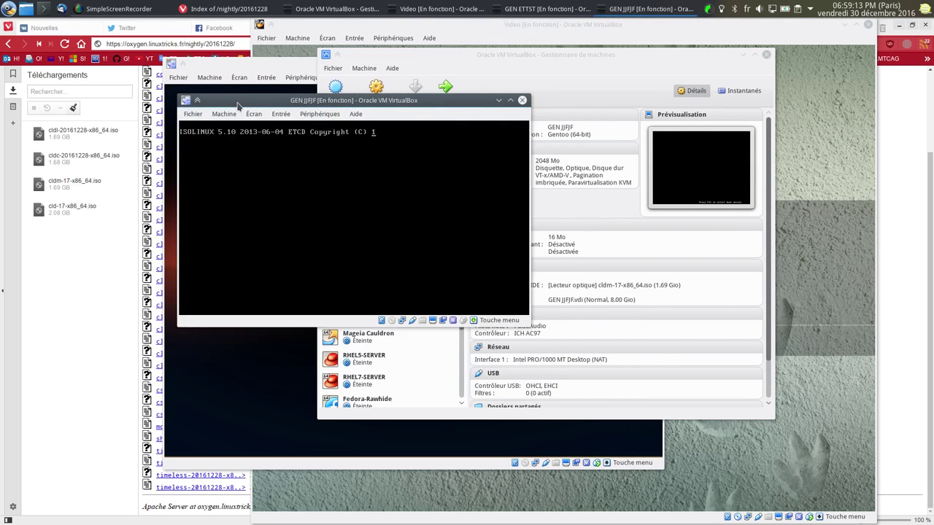
key("Down")
key("Down")
key("Down")
key("Down")
key("Down")
key("Down")
key("Down")
key("Return")
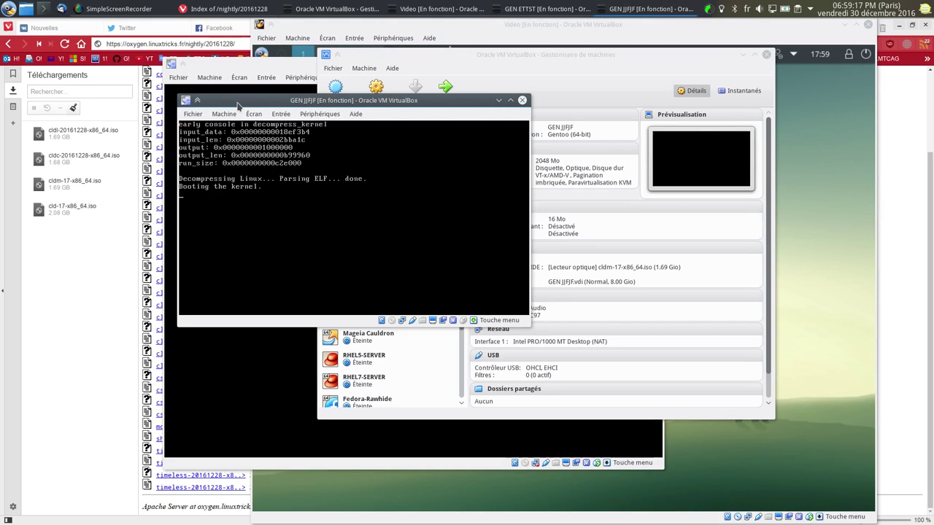
Step: Switch to the Video machine, close its KDE partition manager, and launch the Calculate Linux system installer
left_click(427, 26)
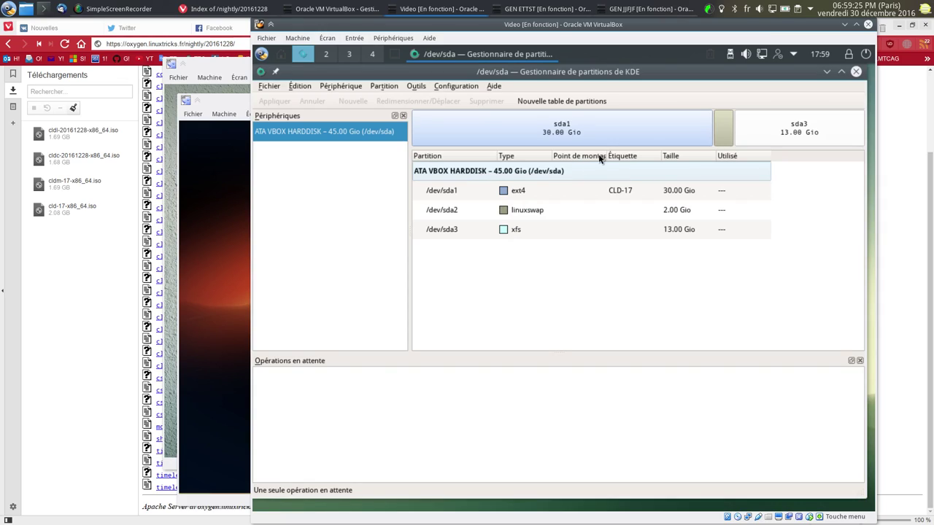
left_click(856, 72)
left_click(285, 175)
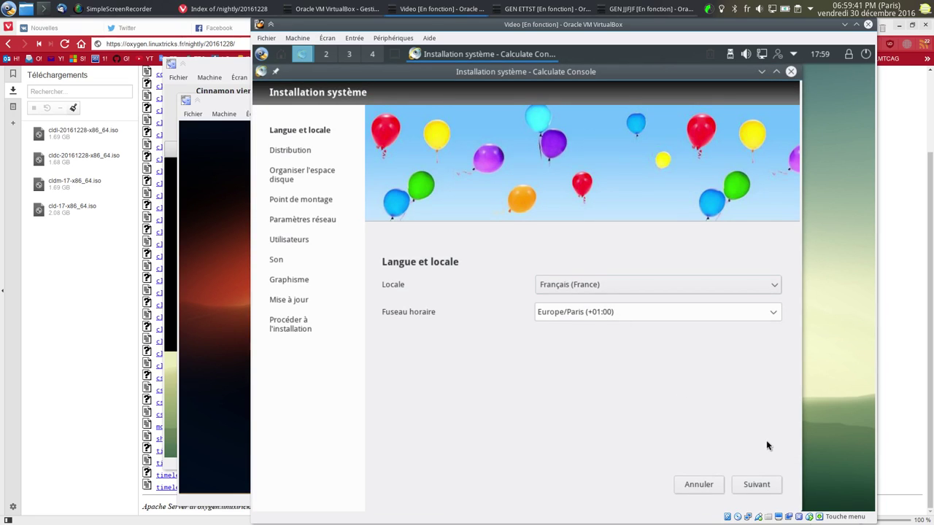
Step: Accept the Français (France) locale and Europe/Paris (+01:00) time zone in the system installer
left_click(757, 486)
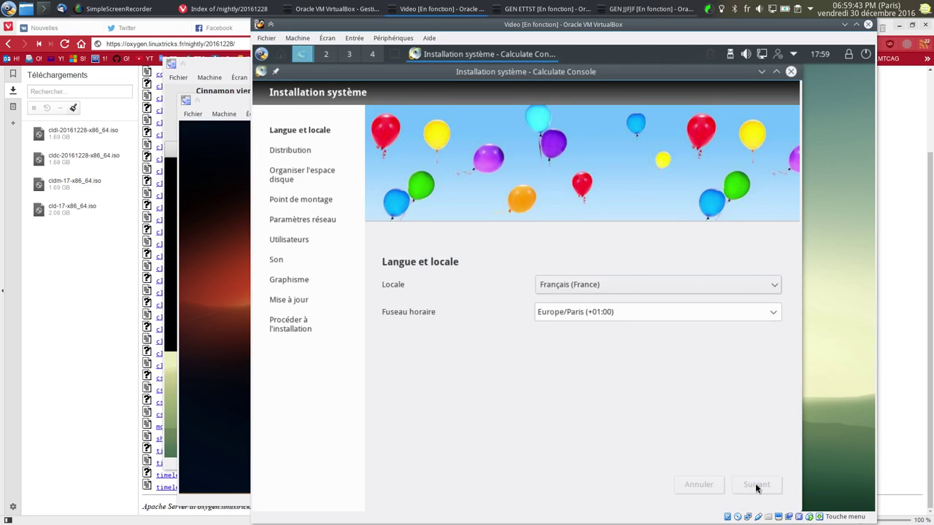
left_click(697, 485)
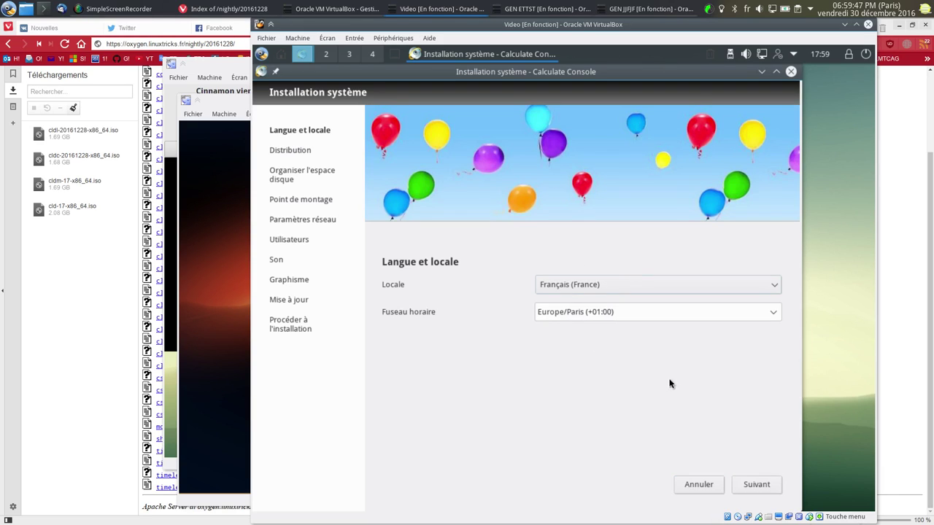
left_click(766, 491)
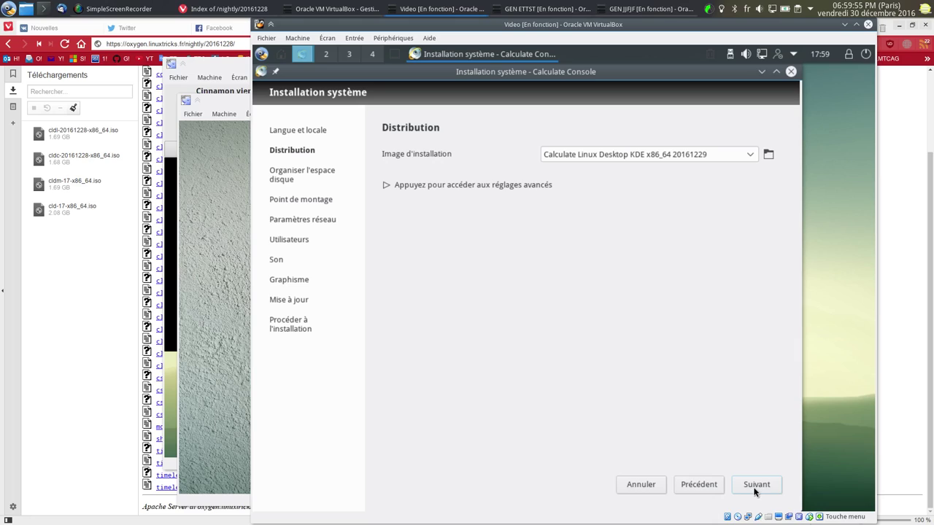
left_click(755, 153)
left_click(755, 154)
left_click(763, 483)
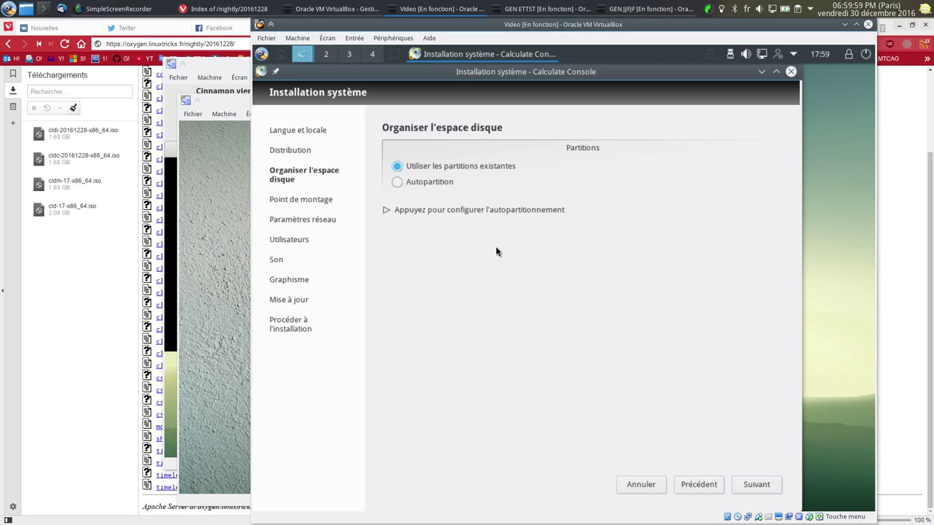
left_click(406, 184)
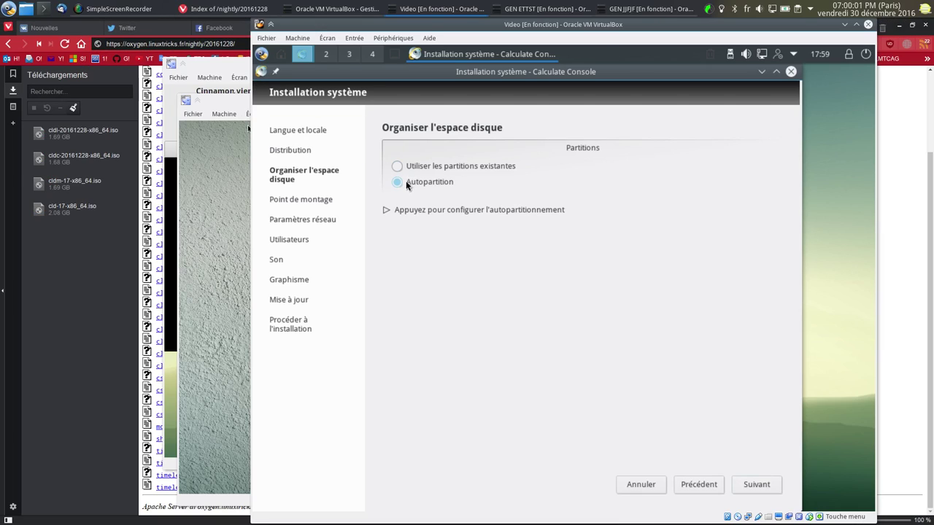
left_click(754, 489)
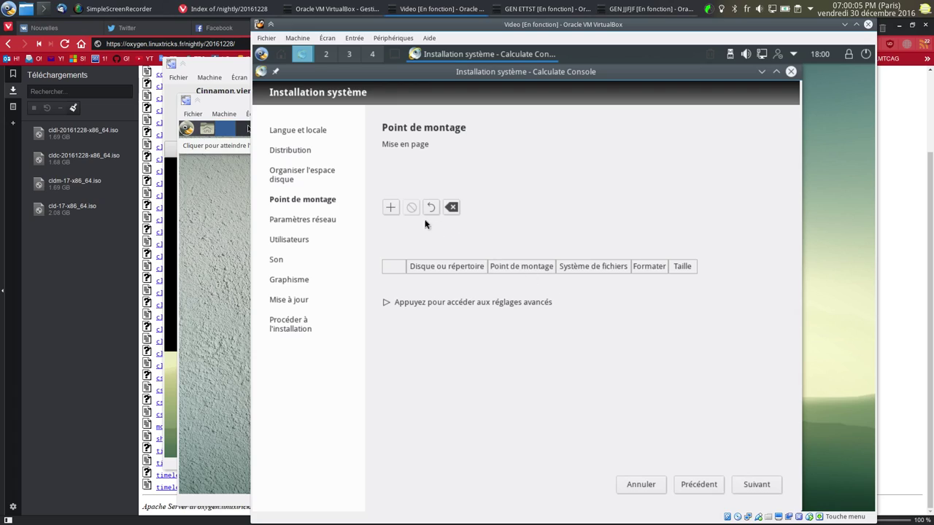
Step: Add /dev/sda1 as the root mount point / with the ext4 file system
left_click(391, 207)
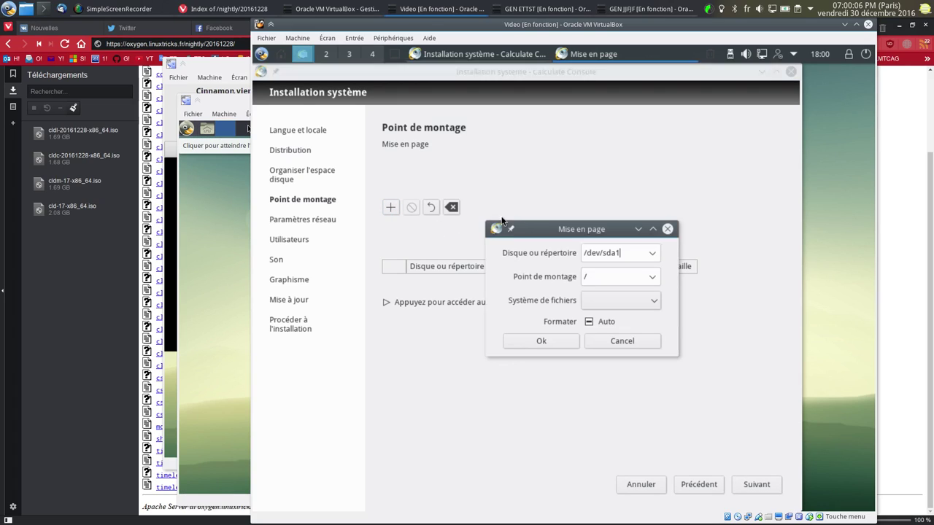
left_click(620, 299)
left_click(601, 340)
left_click(541, 341)
Step: Add /dev/sda2 to the mount points as swap
left_click(392, 199)
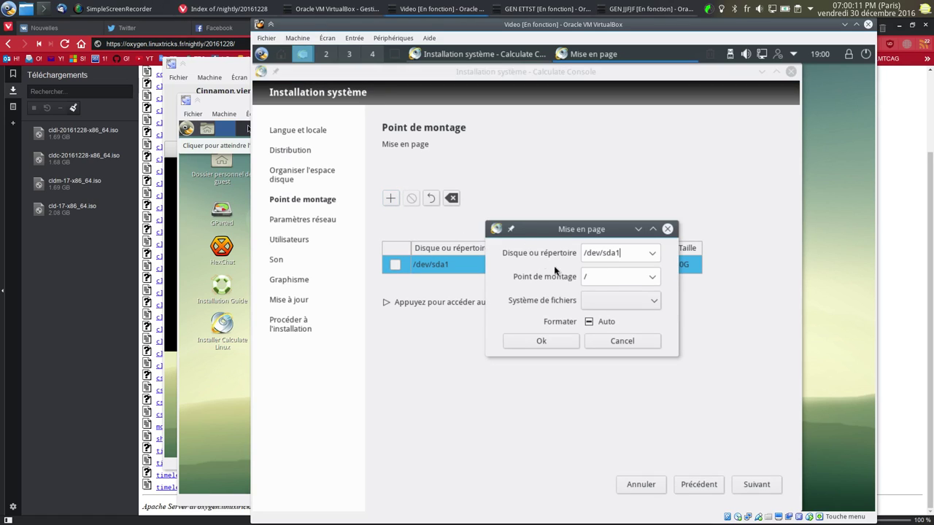
left_click(652, 277)
left_click(611, 373)
left_click(650, 250)
left_click(648, 252)
left_click(645, 254)
left_click(642, 263)
left_click(541, 340)
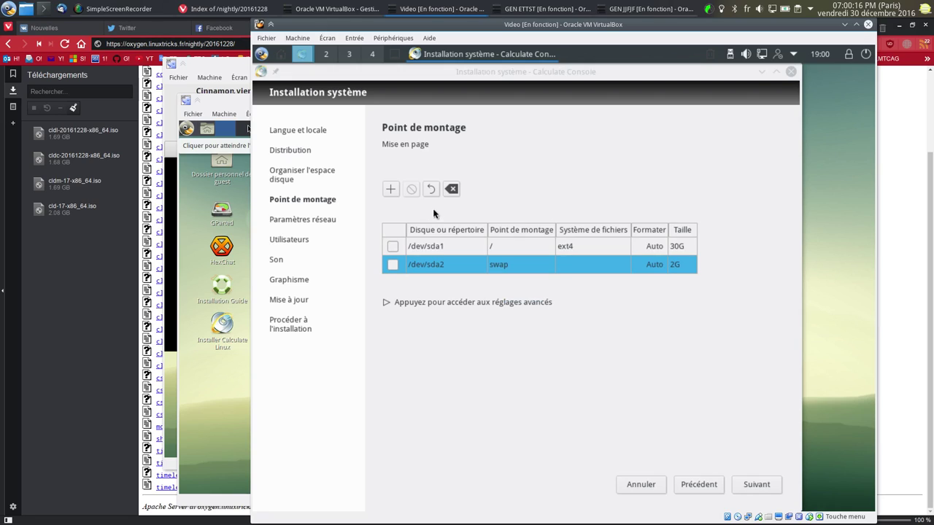
Step: Add /dev/sda3 as the /home mount point with the xfs file system
left_click(392, 191)
left_click(652, 255)
left_click(620, 278)
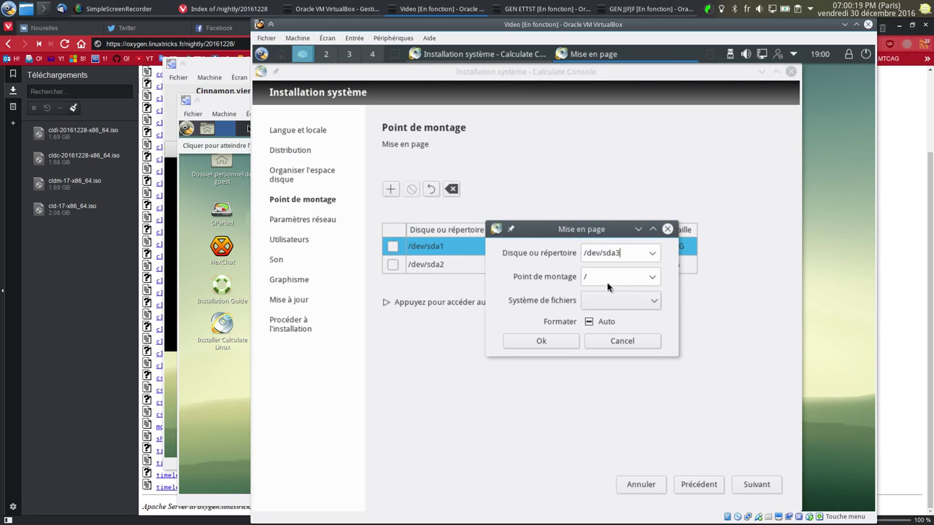
left_click(650, 277)
left_click(617, 316)
left_click(634, 299)
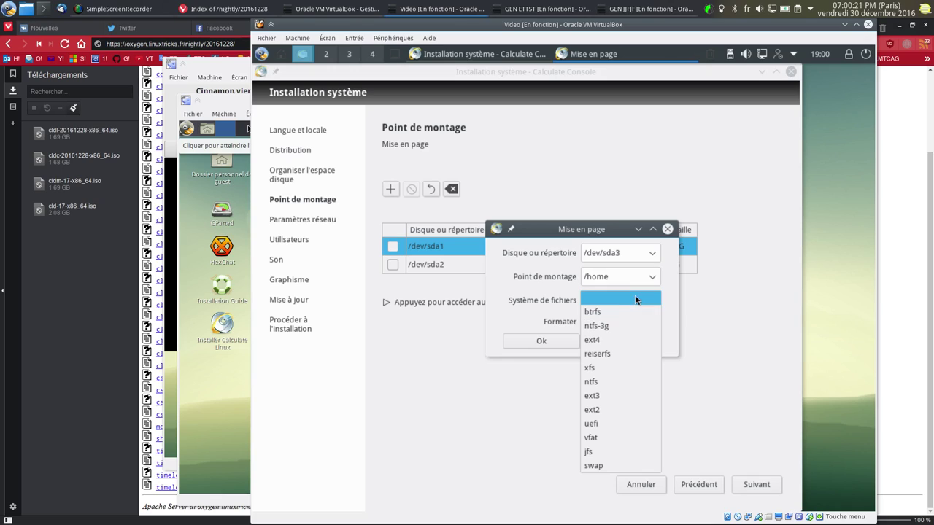
left_click(604, 368)
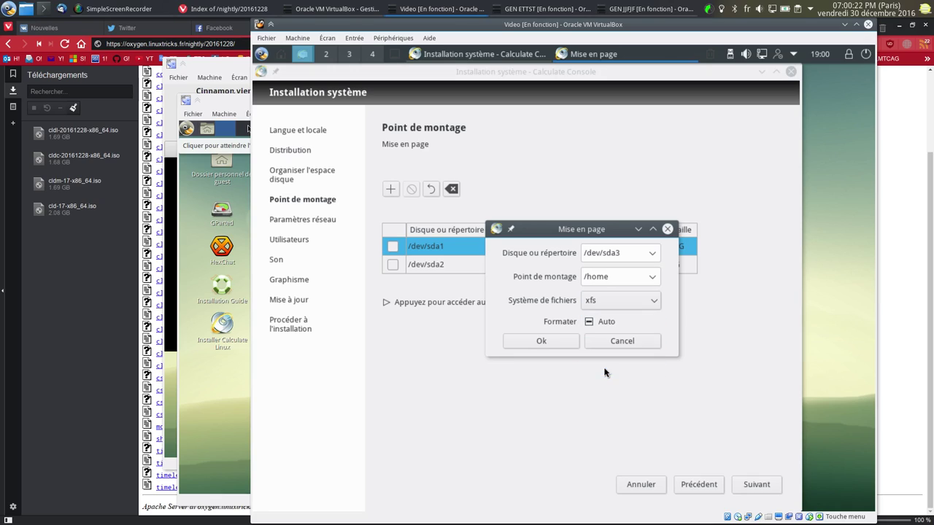
left_click(541, 341)
Step: Validate the mount points and return to their page to review the formatting choices and advanced boot settings
left_click(763, 484)
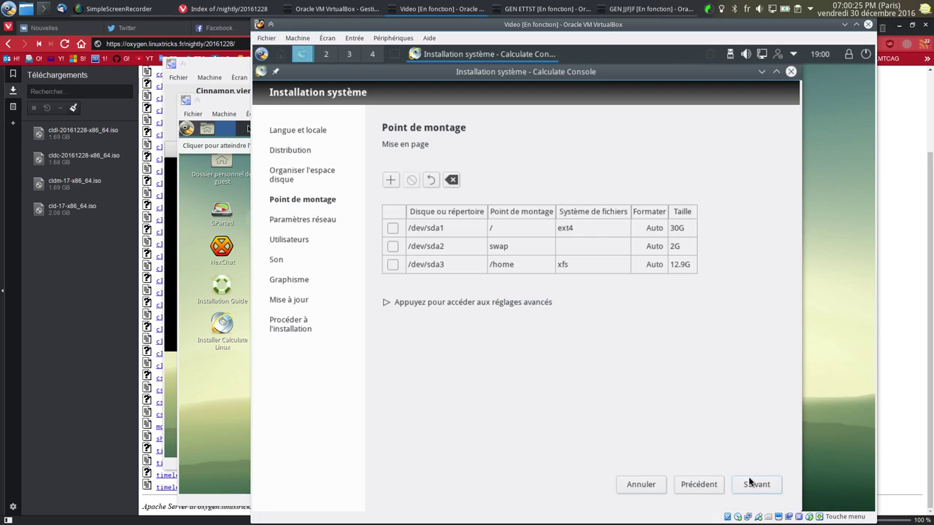
left_click(693, 486)
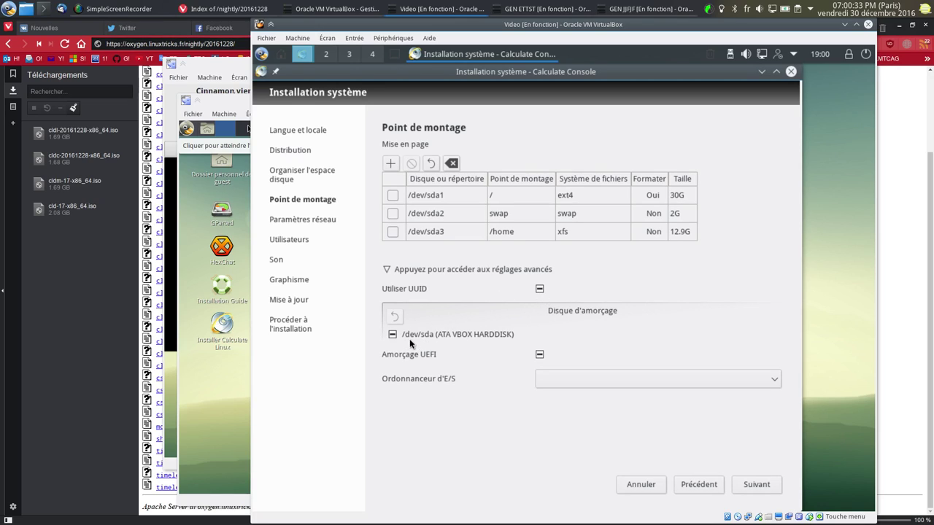
Step: Choose /dev/sda as the boot disk and continue to the network settings
left_click(393, 334)
left_click(751, 485)
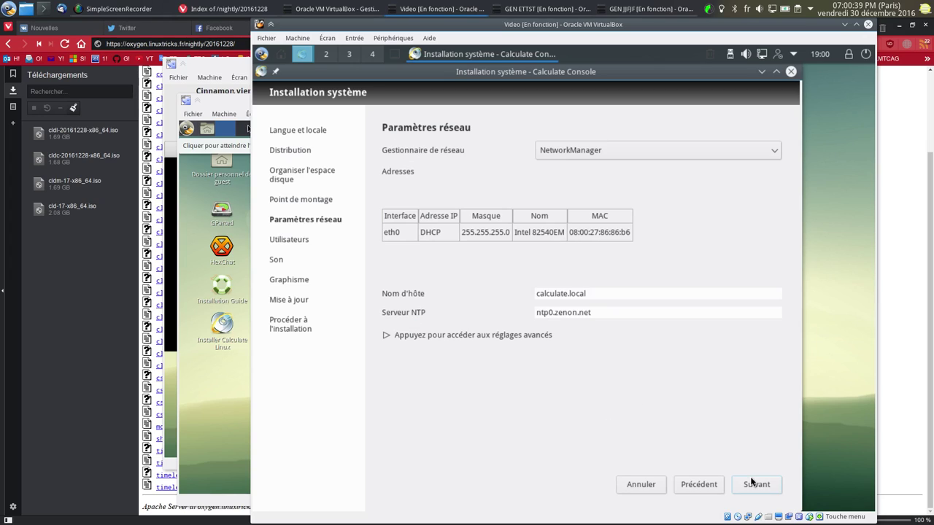
Step: Review the network manager choices, host name and advanced network settings, keep NetworkManager, and continue to the user settings
left_click(579, 149)
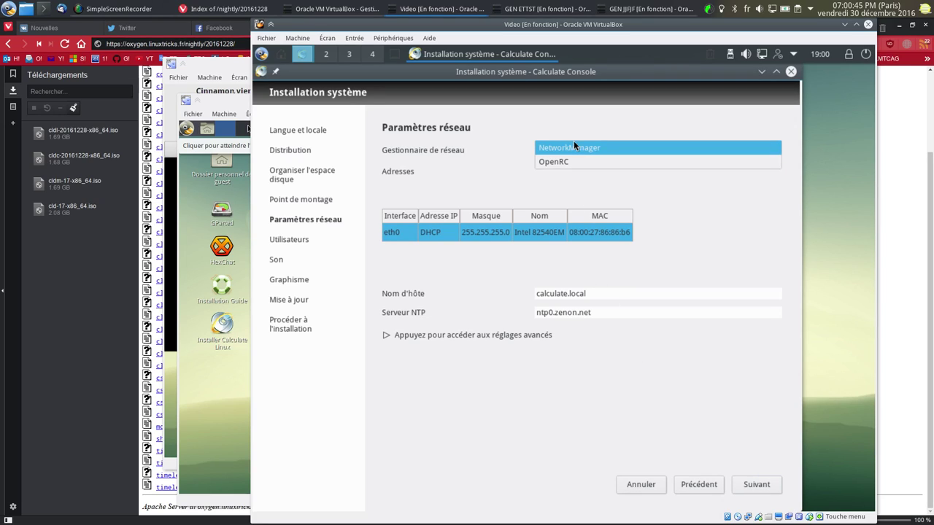
left_click(573, 142)
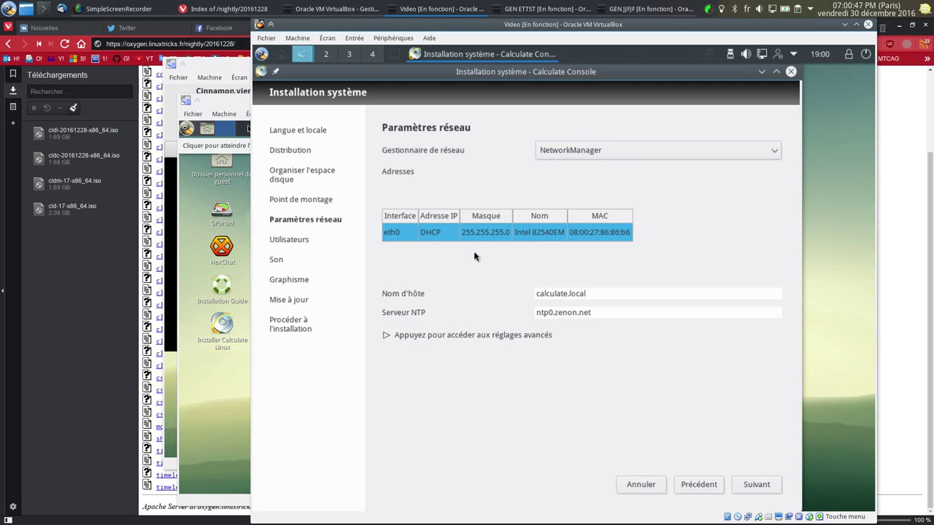
left_click(603, 293)
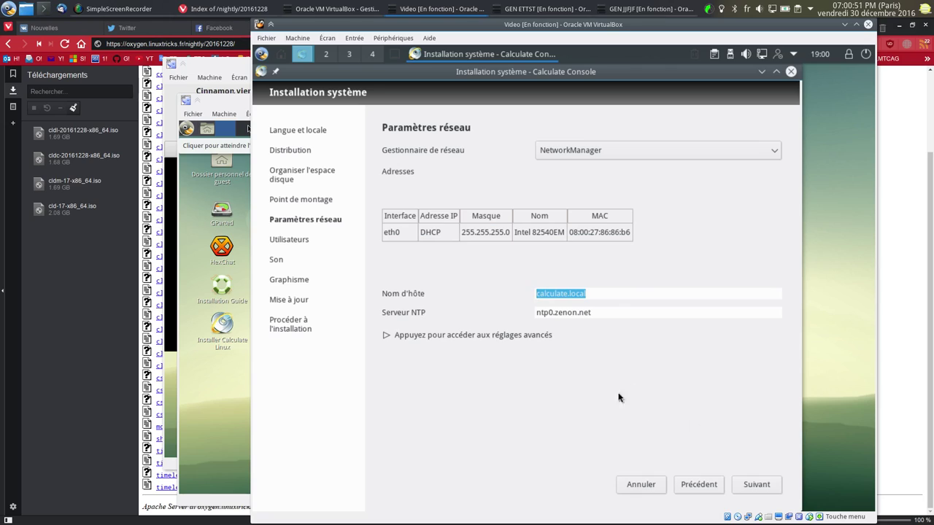
left_click(525, 335)
left_click(525, 334)
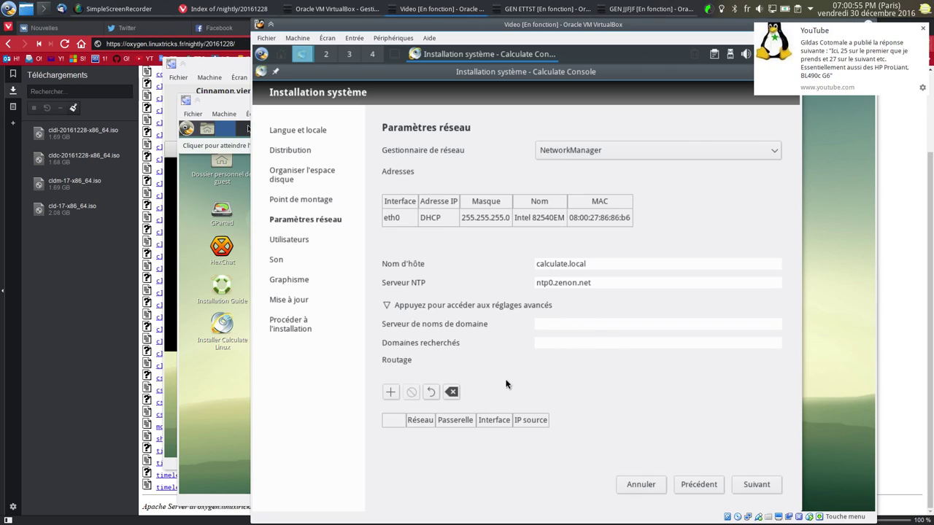
left_click(749, 489)
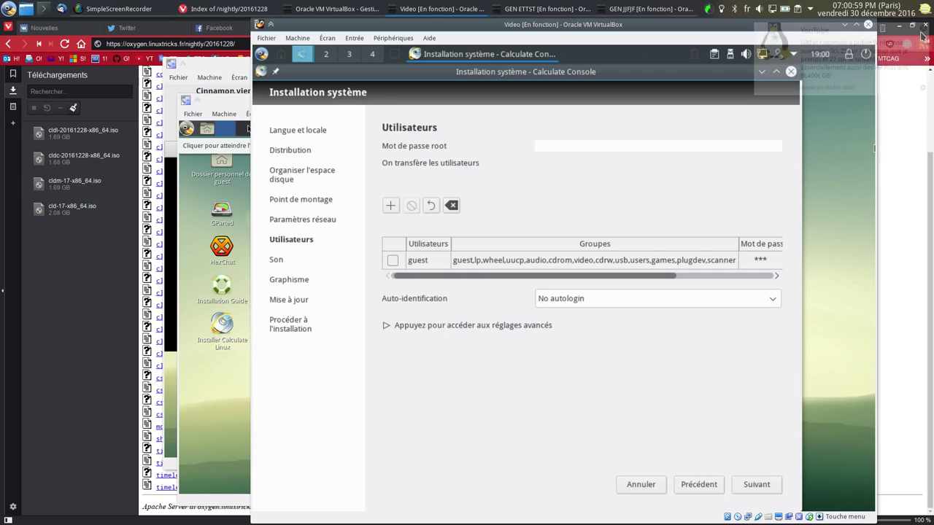
Step: Enter and confirm the root password in the installer's user settings
left_click(551, 145)
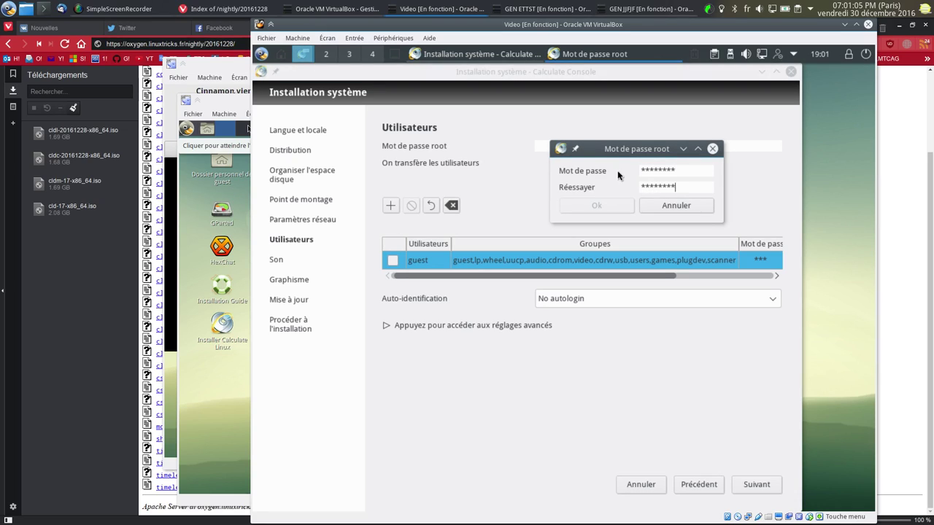
double_click(680, 172)
type("****")
double_click(684, 186)
type("****")
left_click(597, 205)
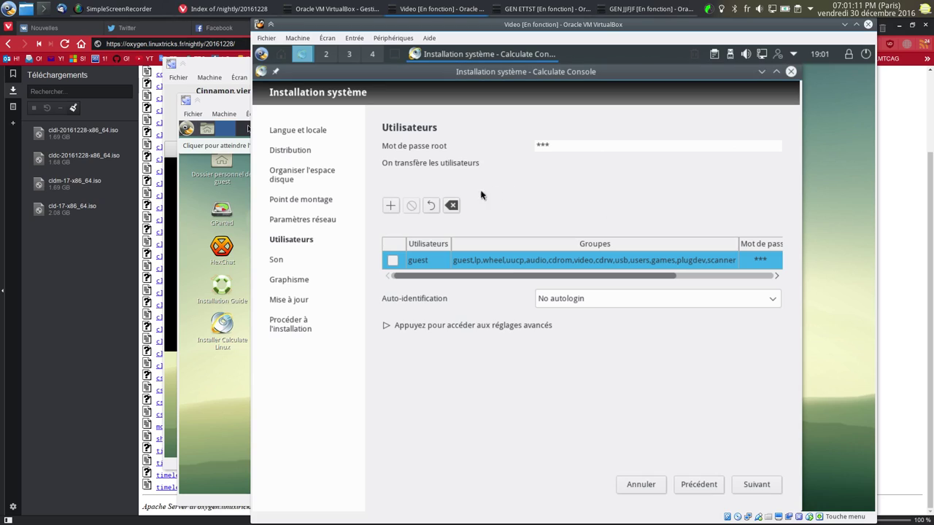
Step: Replace the guest account with the person's own user name, enter and confirm its password, and continue to the sound settings
double_click(398, 260)
left_click_drag(498, 256, 416, 250)
type("adrien")
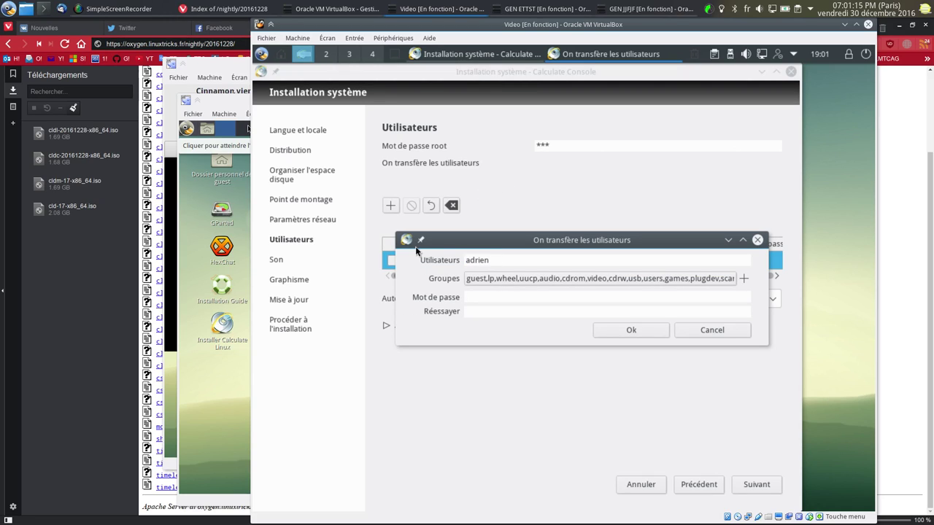
type("*******")
left_click(630, 329)
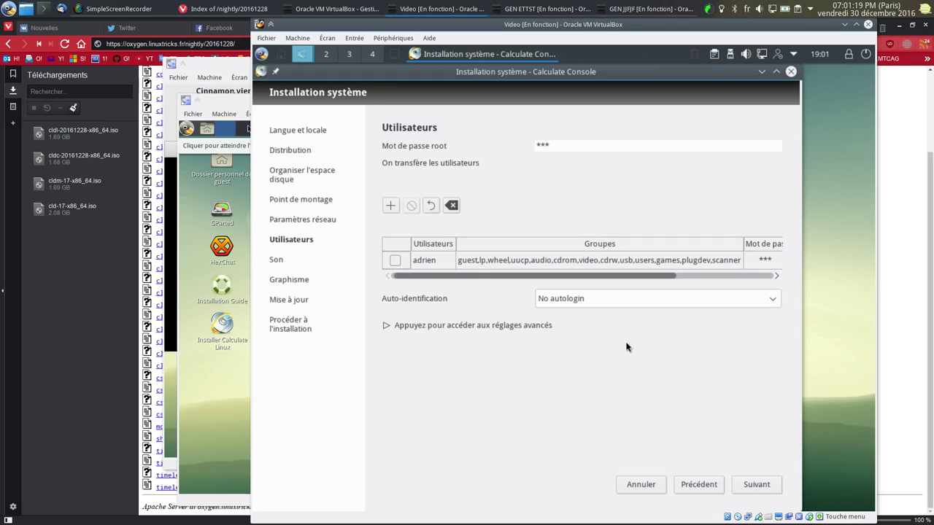
left_click(752, 486)
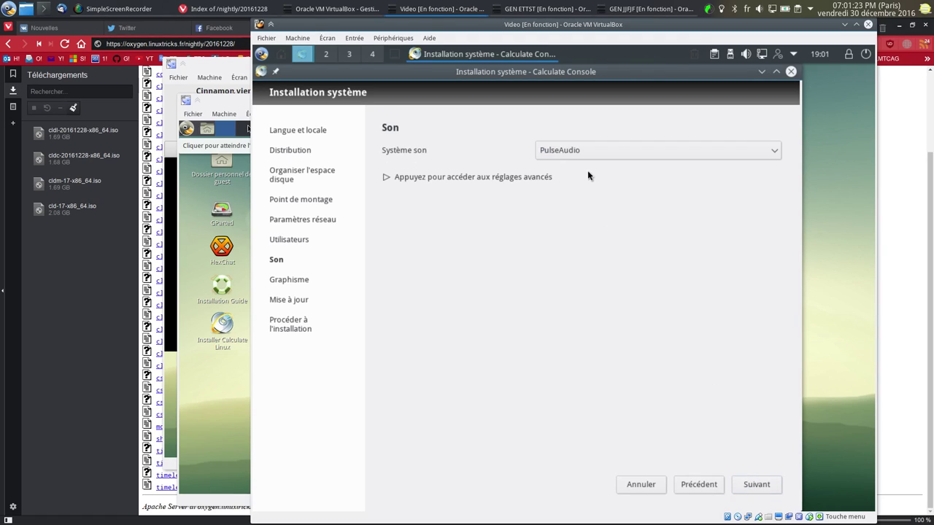
Step: Review the sound system and default sound card choices, keep PulseAudio with no default card, and continue to the graphics settings
left_click(604, 153)
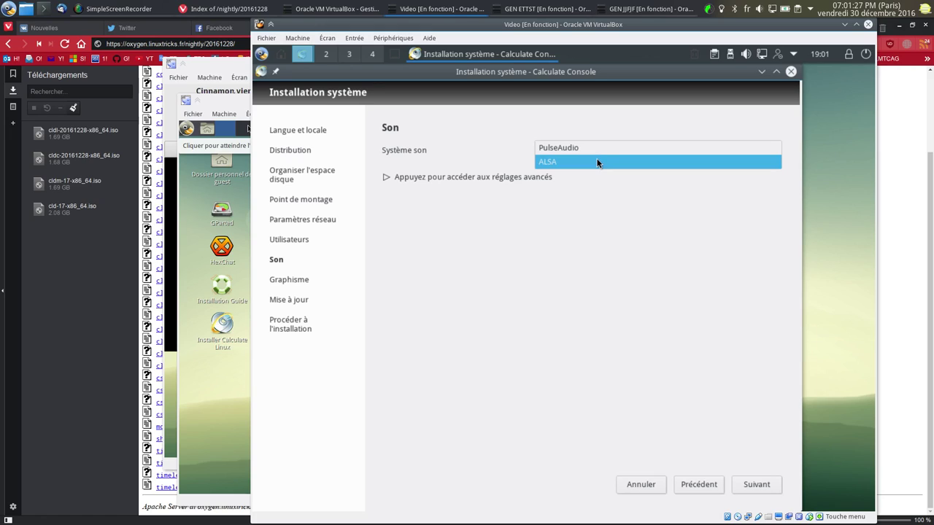
left_click(597, 162)
left_click(583, 153)
left_click(586, 136)
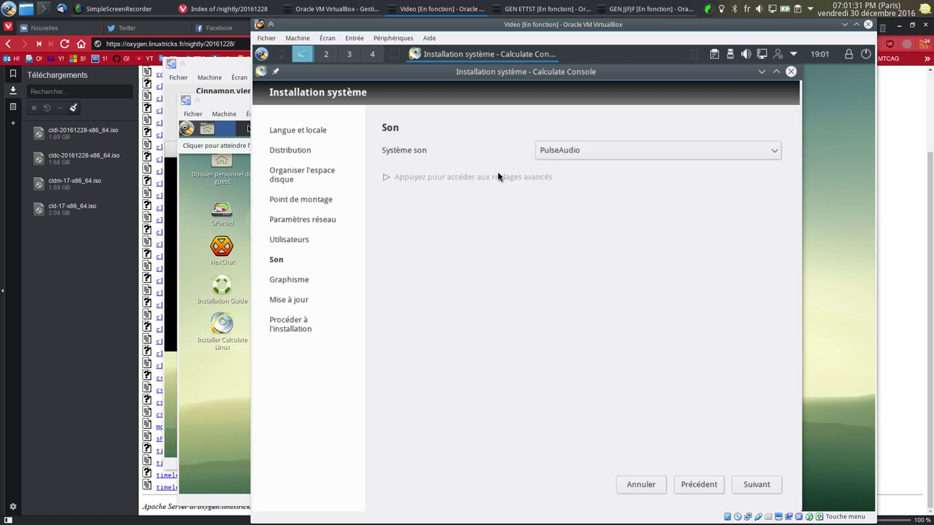
left_click(498, 176)
left_click(596, 200)
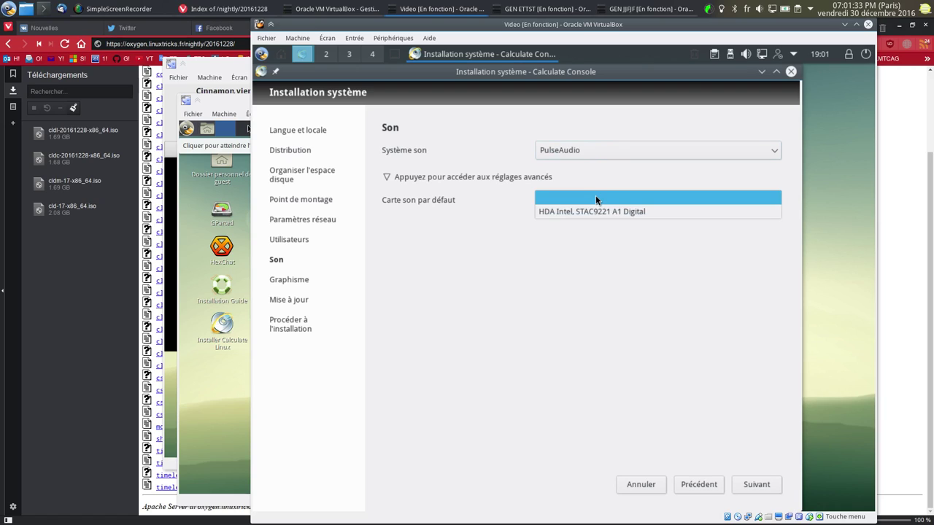
left_click(596, 199)
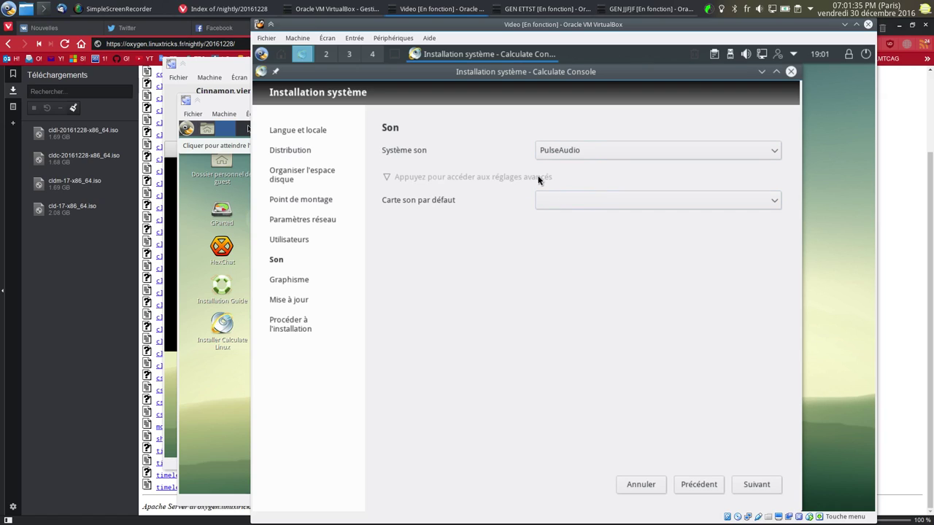
left_click(744, 488)
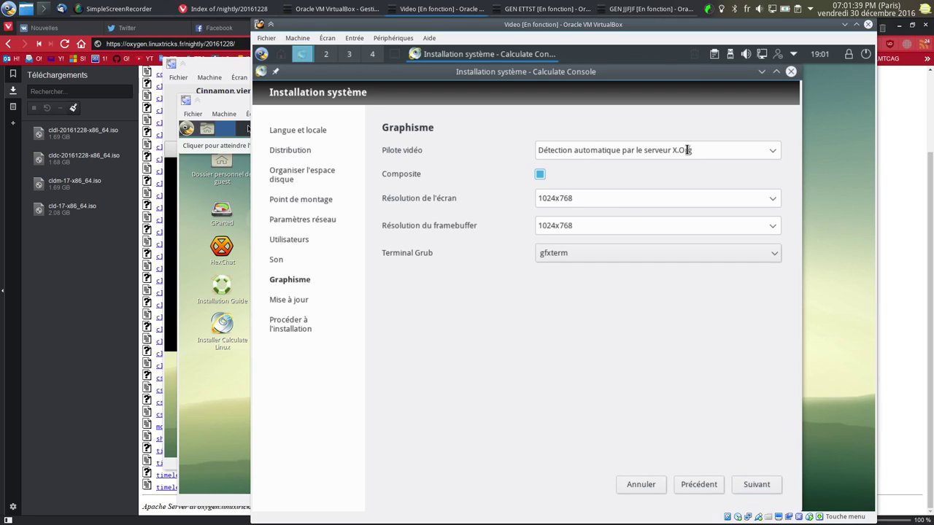
Step: Review the video driver choices, keep automatic detection by X.Org, and continue to the update settings
left_click(772, 153)
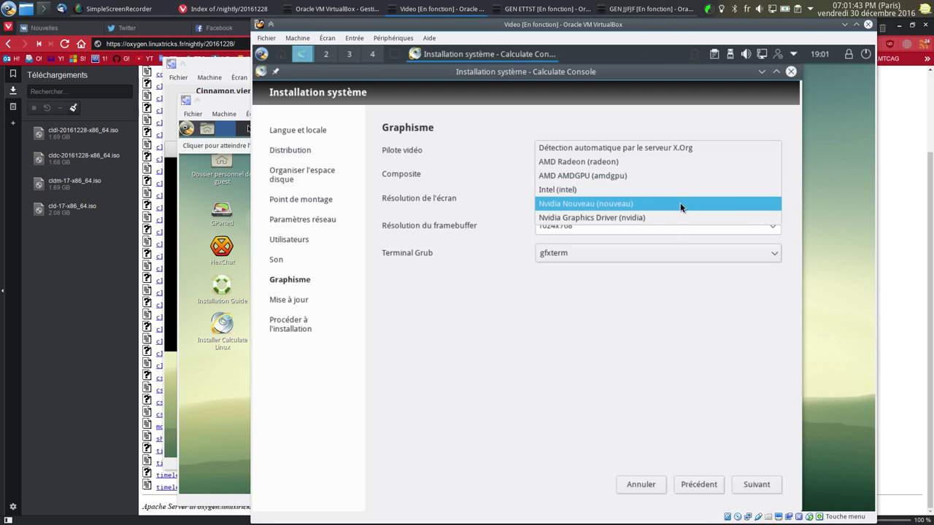
left_click(602, 340)
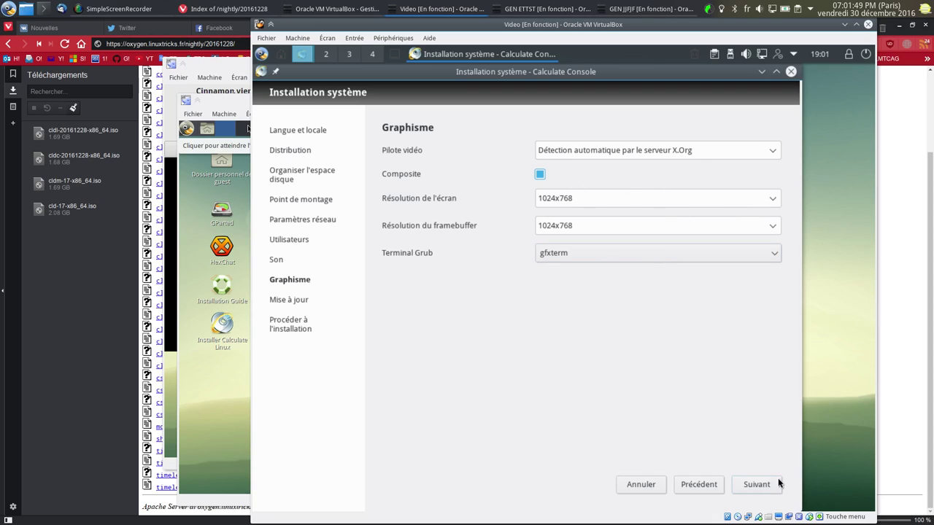
left_click(756, 485)
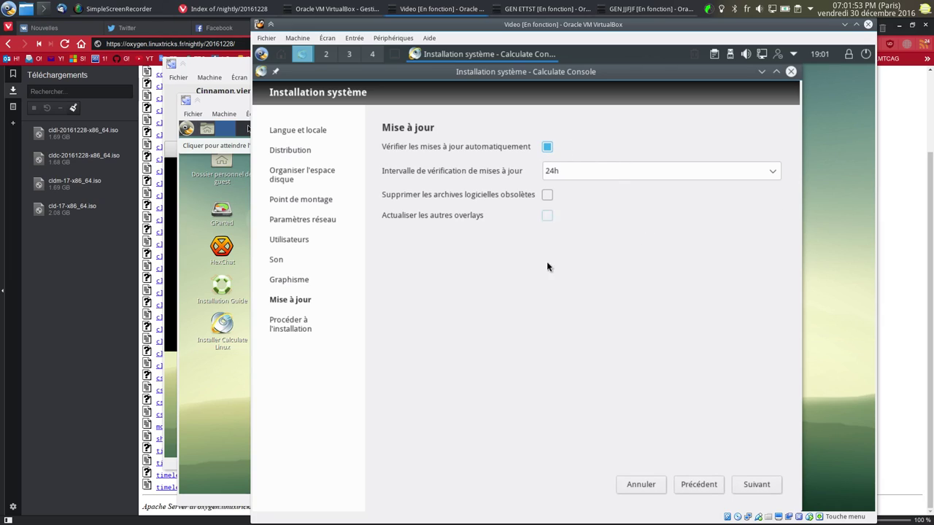
Step: Accept the default update settings and close the system installer without running the installation
left_click(759, 485)
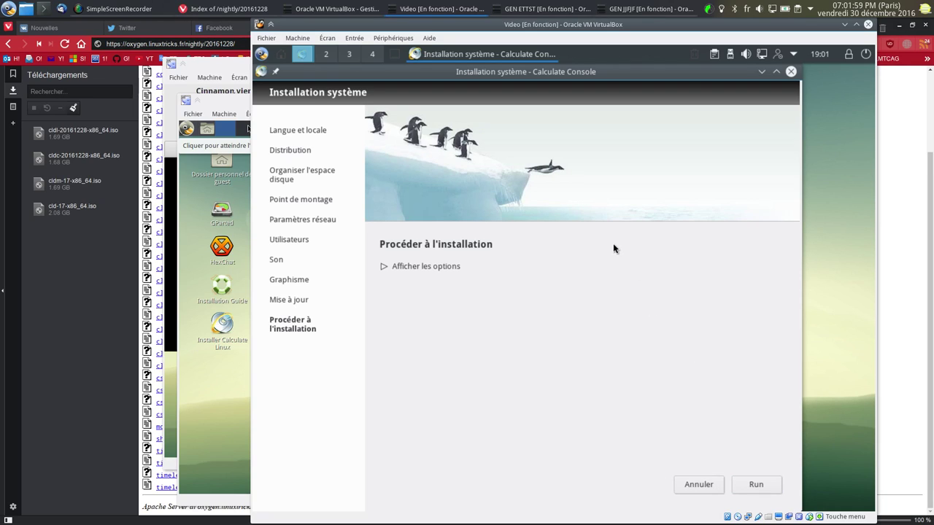
left_click(791, 72)
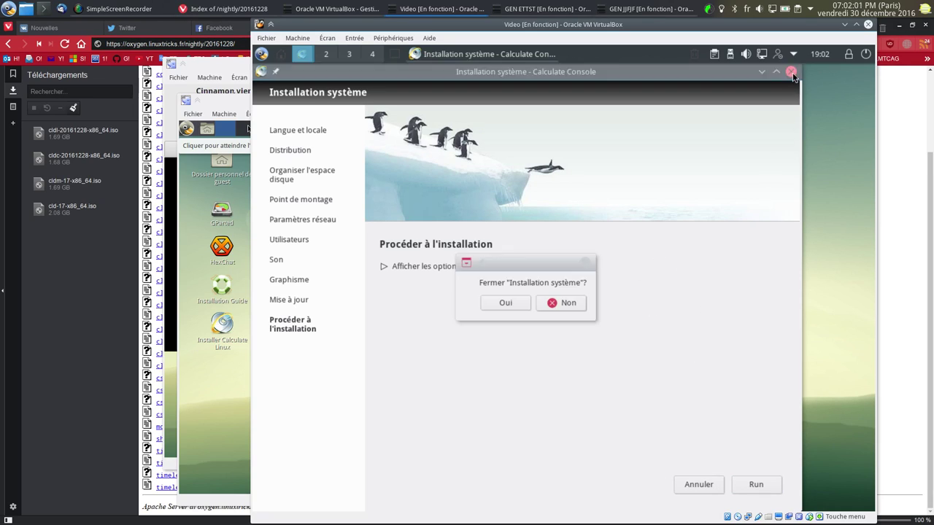
left_click(504, 303)
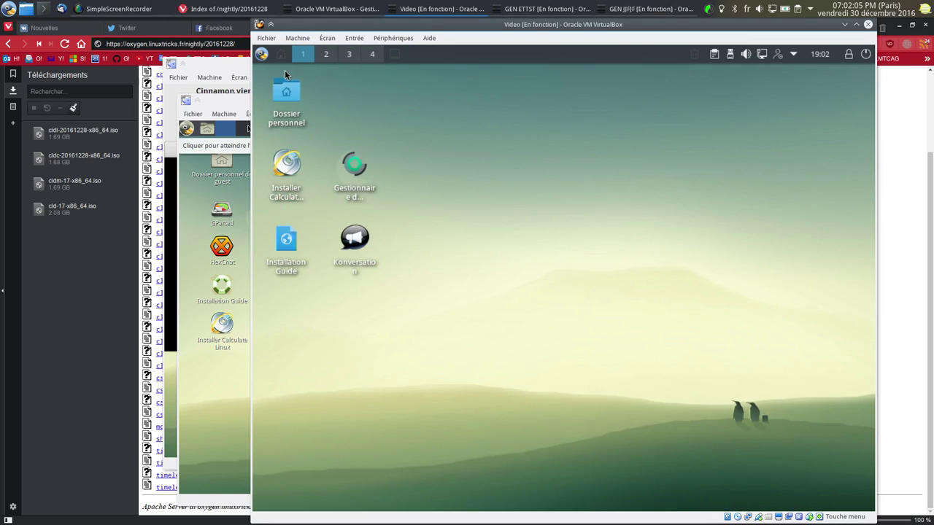
Step: Open Konsole in the live session, maximize it and enlarge the terminal text
left_click(263, 54)
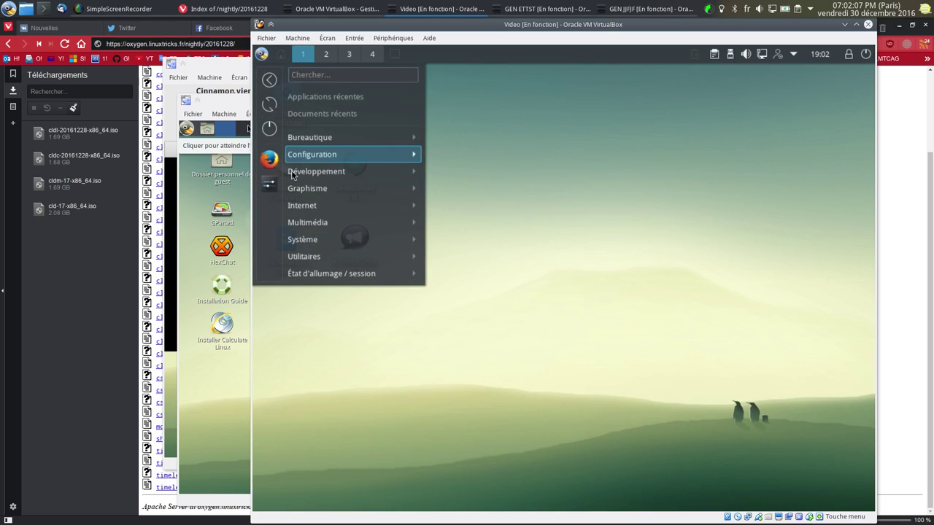
type("konsole")
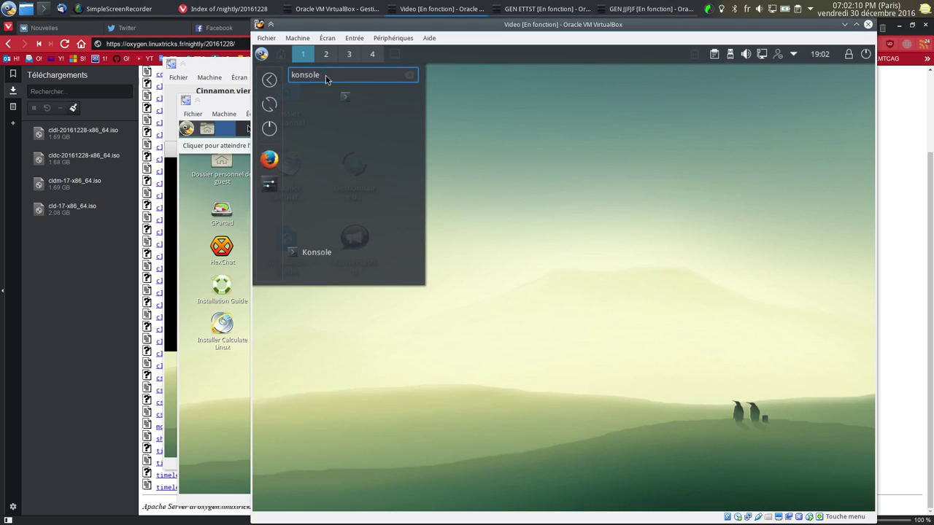
key("Return")
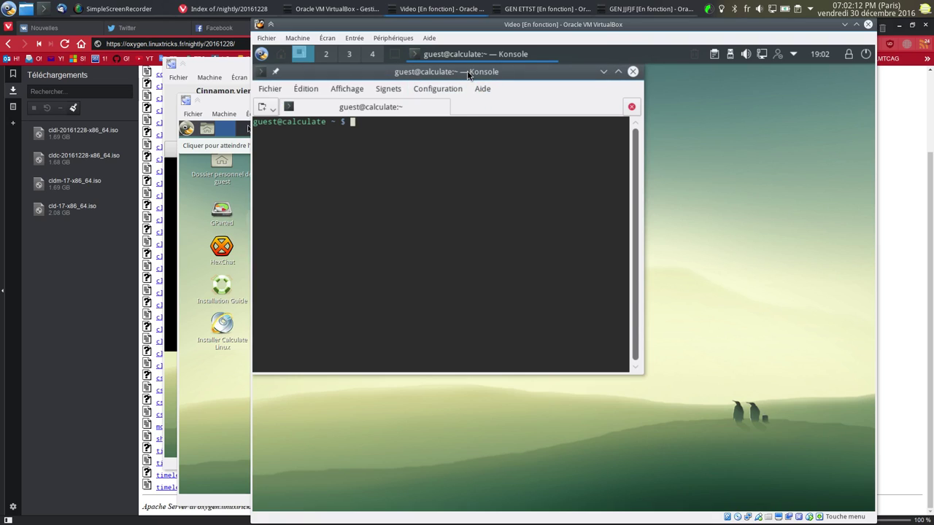
left_click(618, 71)
key("ctrl+plus")
key("ctrl+plus")
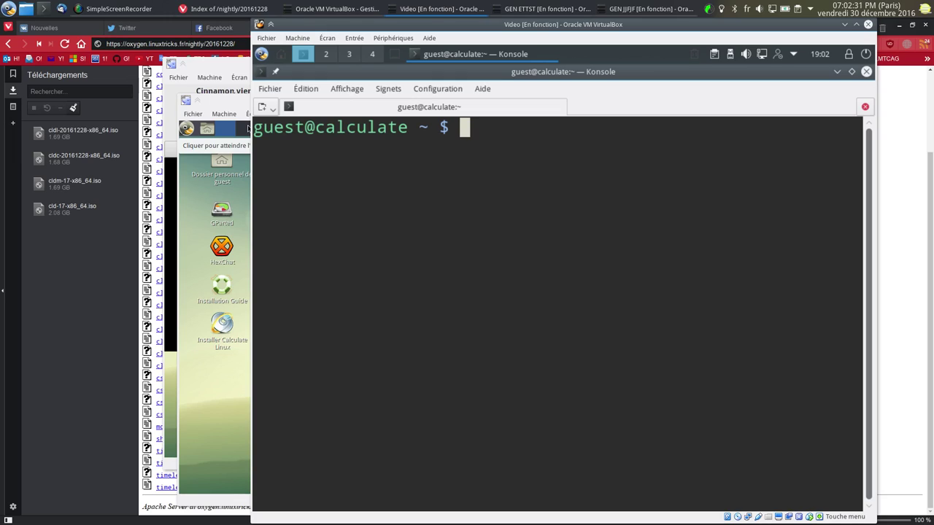
Step: List the X.Org driver packages with eix -c xf86-, highlight the xf86-video-virtualbox package, and close the terminal
type("eix -c ")
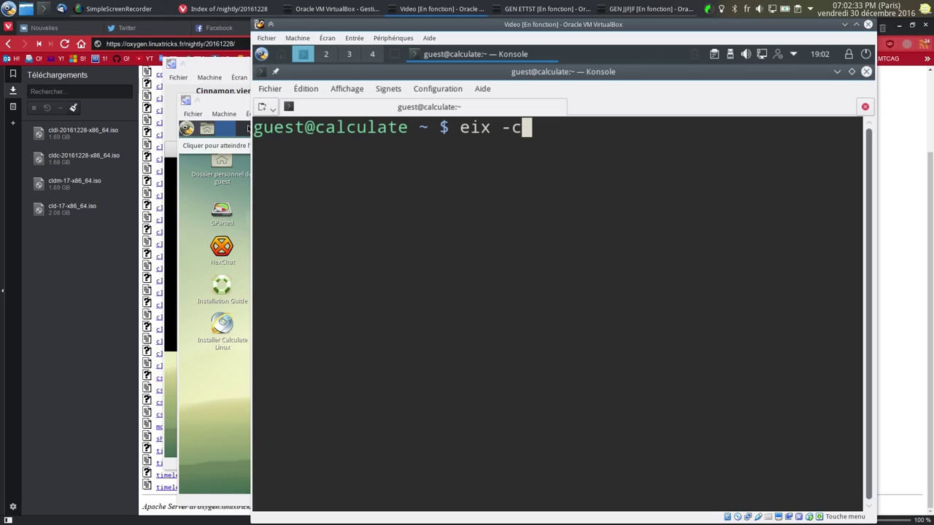
type("v")
key("BackSpace")
type("xf86-")
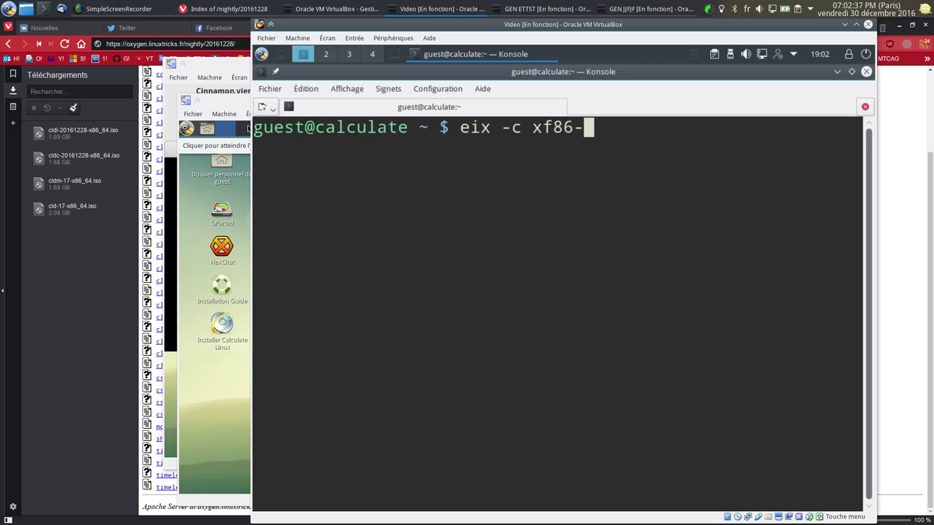
key("Return")
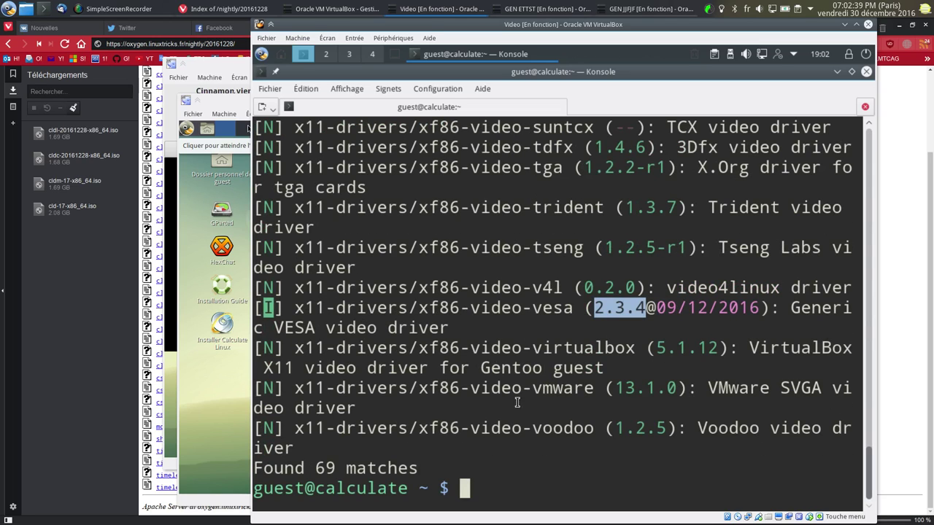
left_click_drag(635, 347, 294, 347)
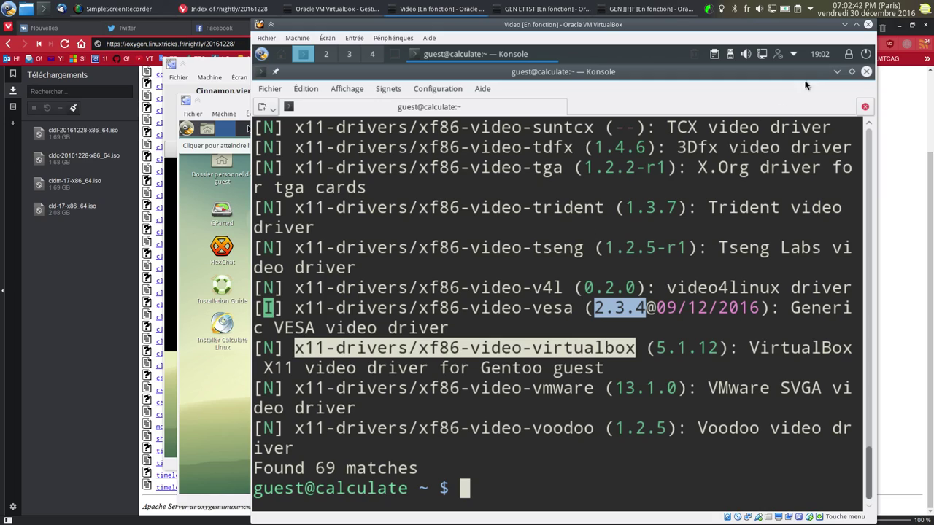
left_click(865, 71)
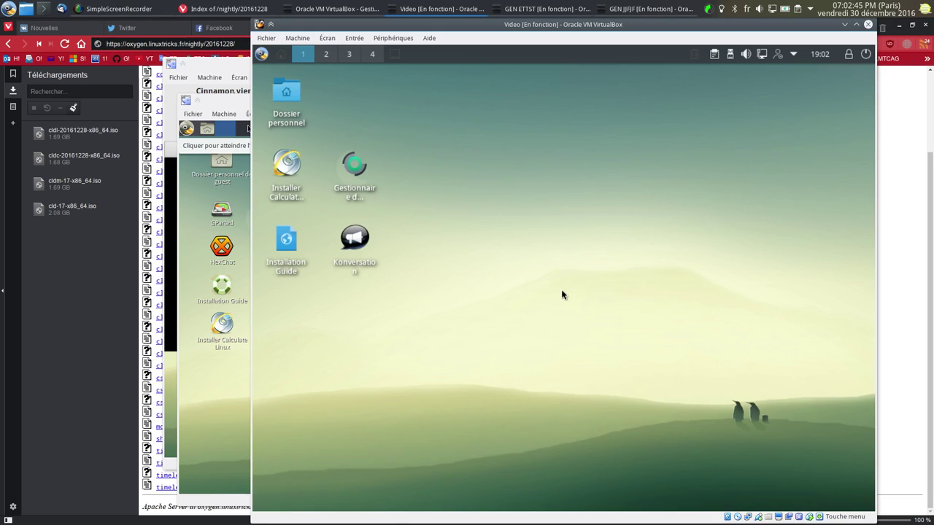
Step: Remove cld-17-x86_64.iso from the Video machine's optical drive, restart the machine from its hard disk, and minimize its window
left_click(325, 108)
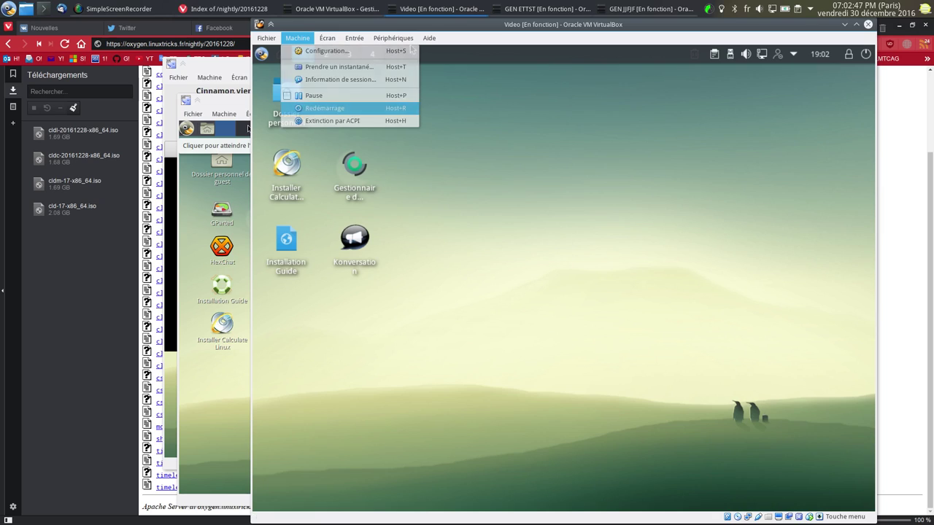
left_click(393, 38)
mouse_move(438, 51)
left_click(554, 80)
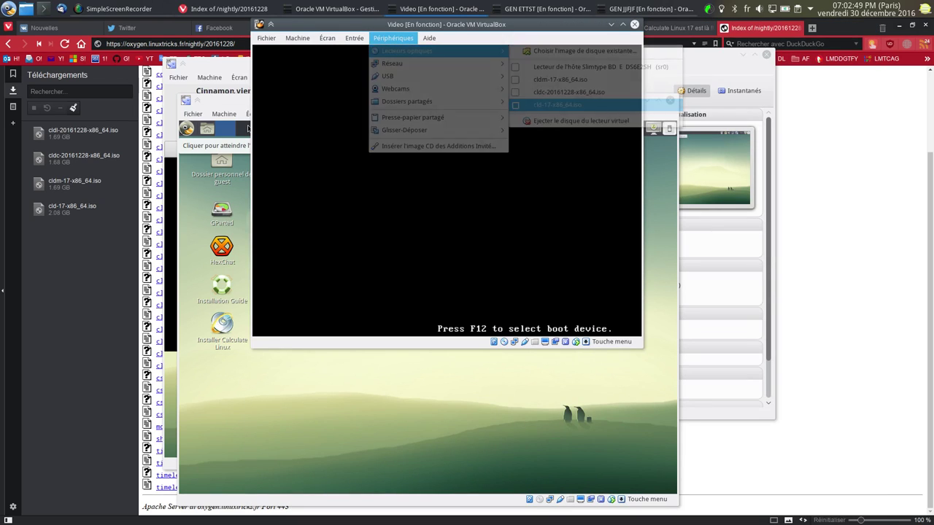
left_click(419, 204)
left_click(297, 38)
left_click(325, 108)
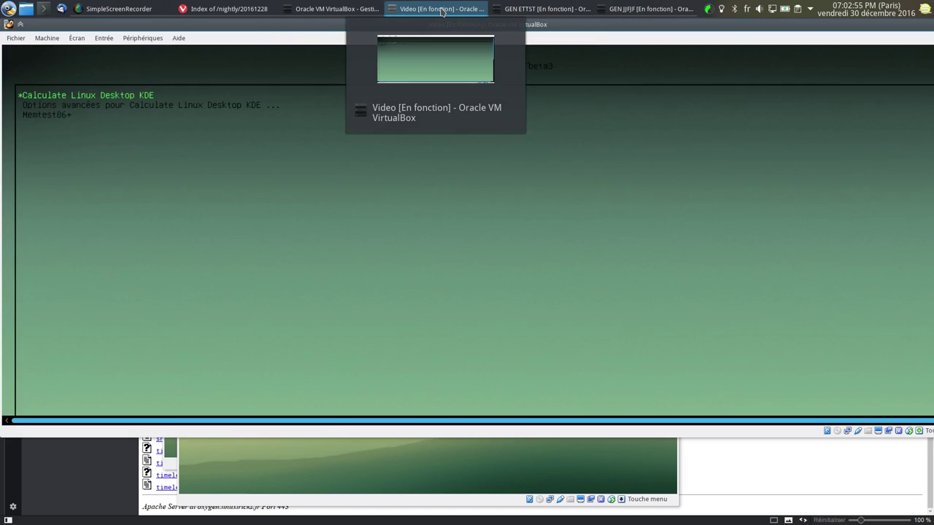
left_click(445, 9)
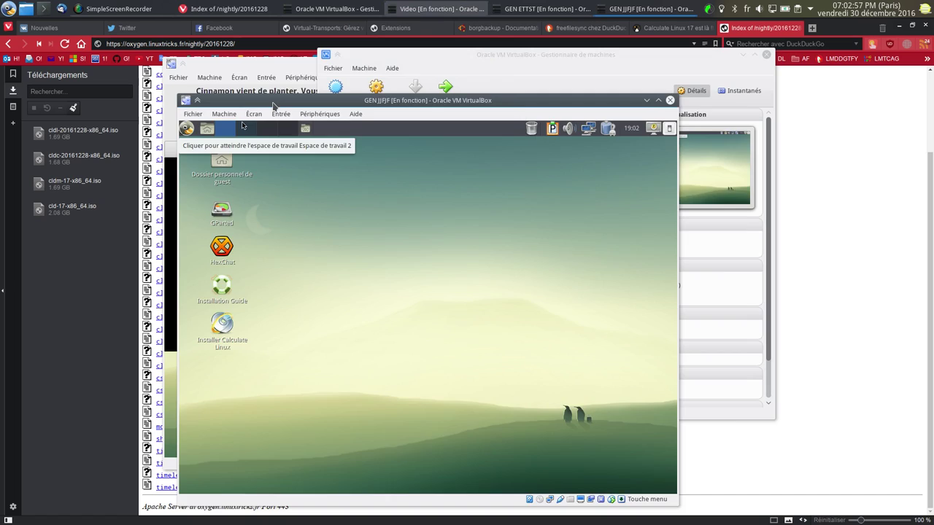
Step: Move the GEN JJFJF window out of the way and decline restarting Cinnamon in the GEN ETTST machine
left_click_drag(273, 102, 360, 72)
left_click(248, 128)
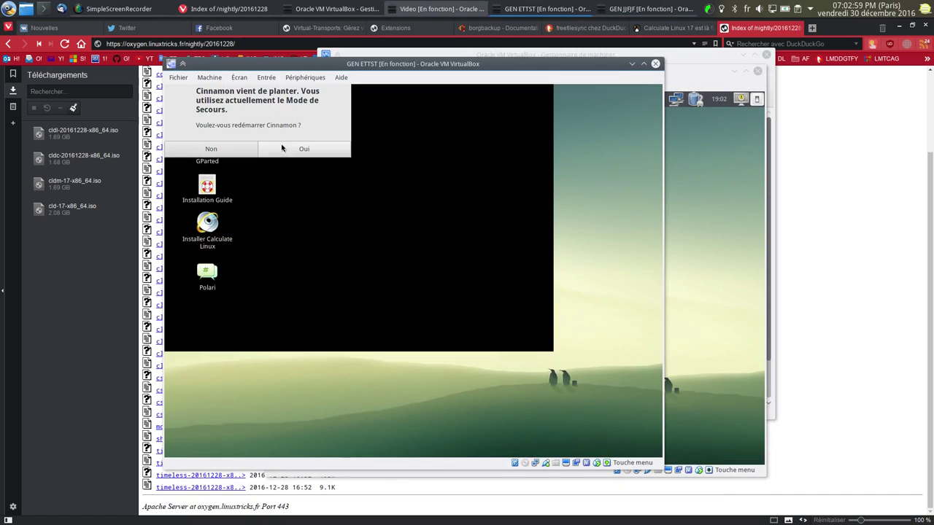
left_click(234, 150)
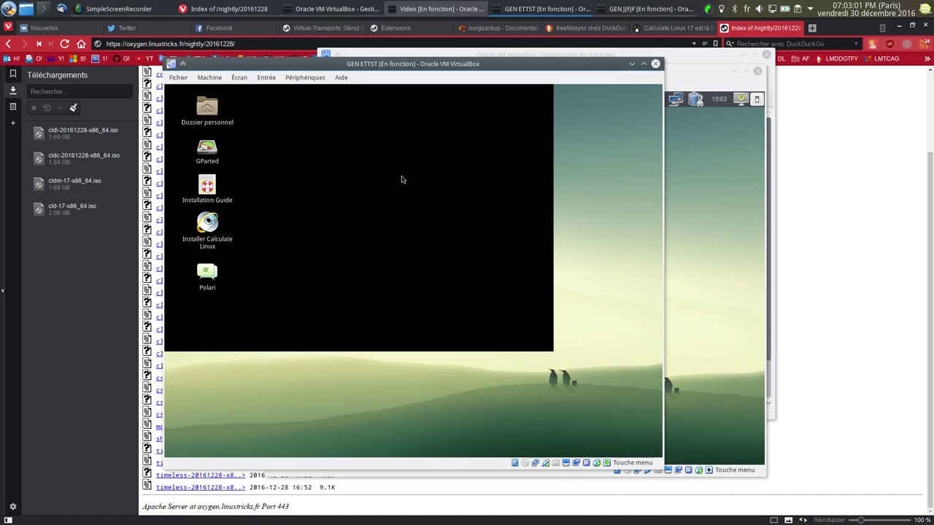
Step: Power off the GEN ETTST virtual machine and close its window
left_click(655, 63)
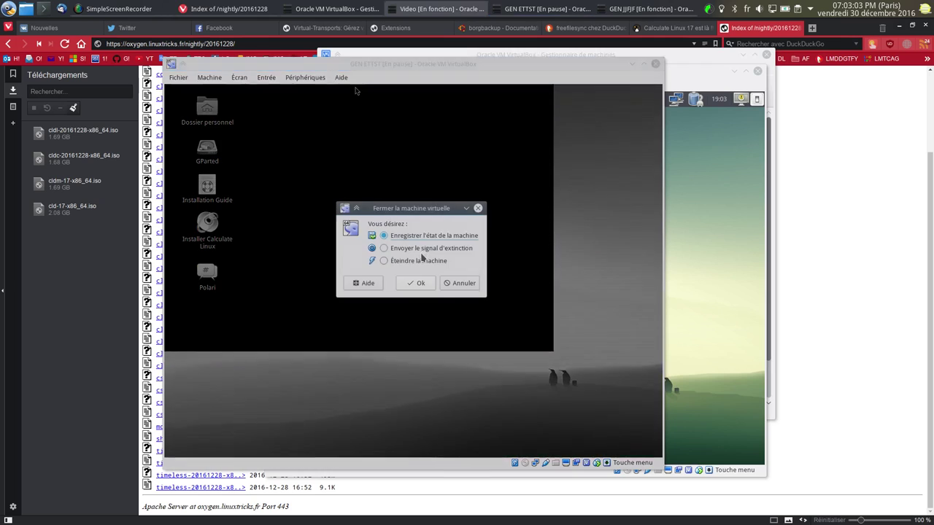
left_click(459, 283)
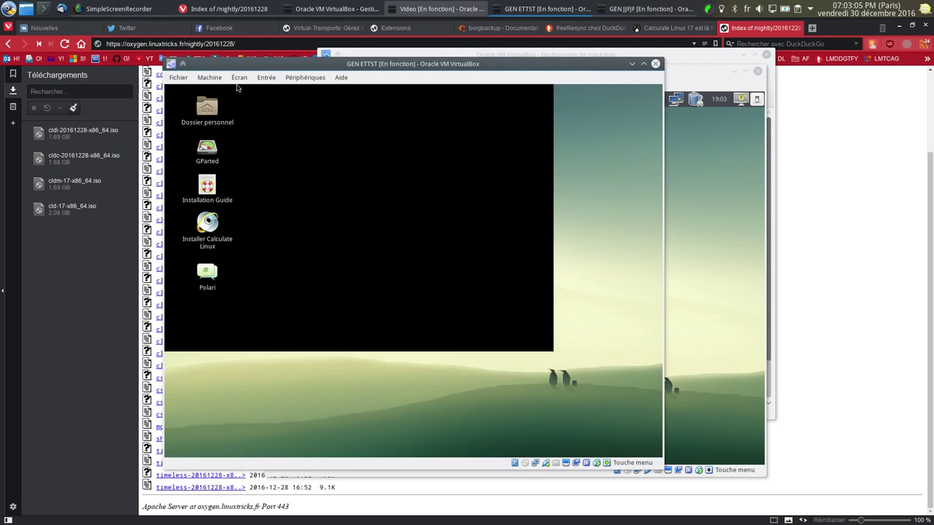
left_click(655, 63)
left_click(405, 261)
left_click(416, 283)
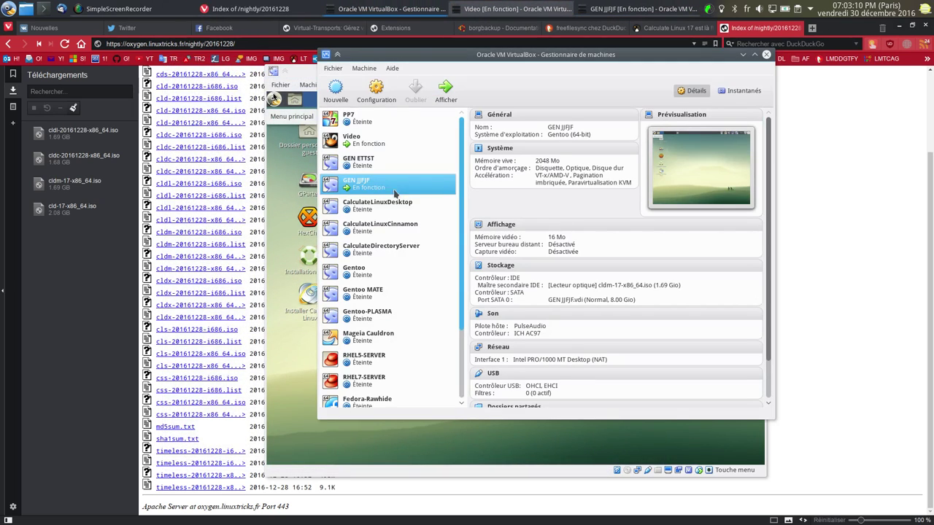
Step: Set GEN ETTST's video memory to 128 MB and enable 3D acceleration in its display settings
left_click(384, 164)
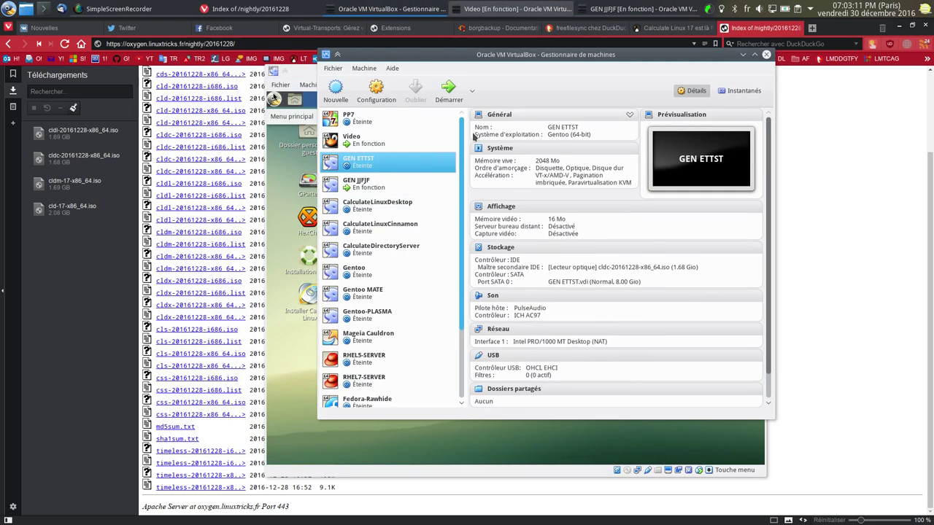
left_click(501, 207)
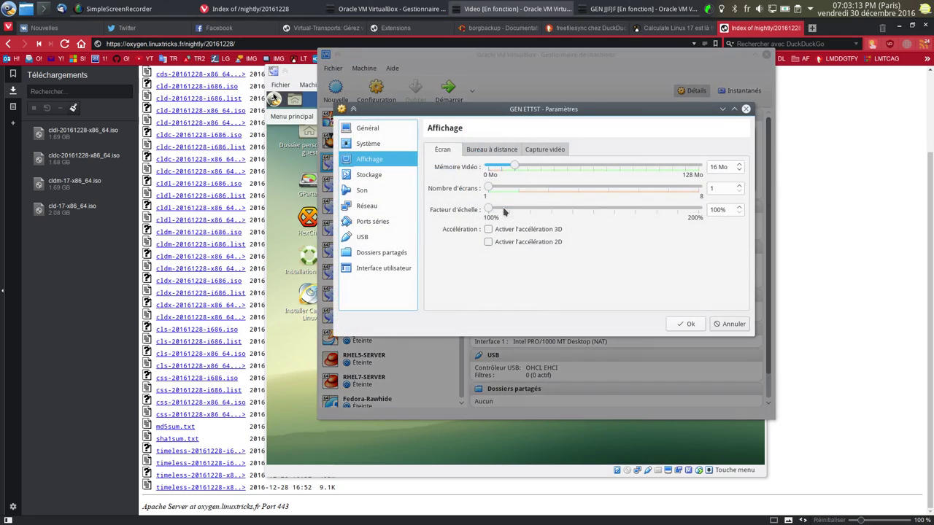
left_click_drag(511, 166, 698, 167)
left_click(514, 231)
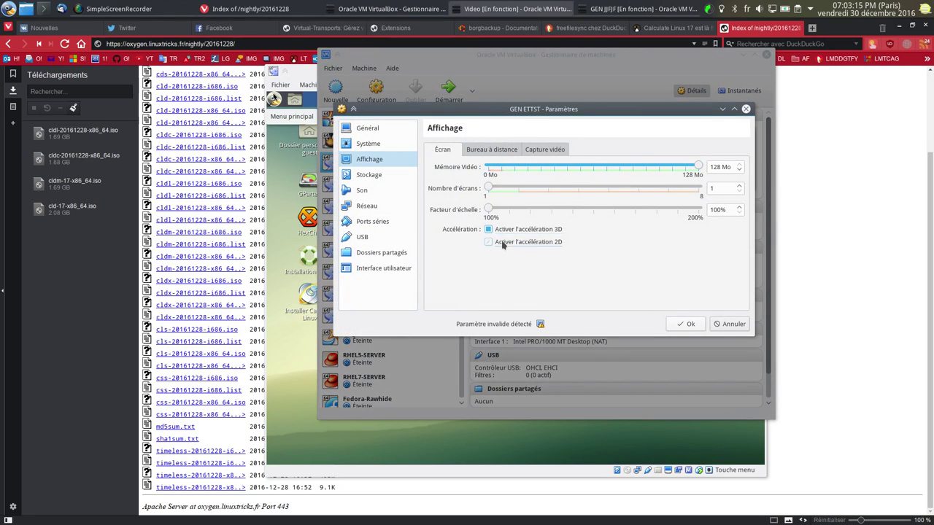
left_click(686, 324)
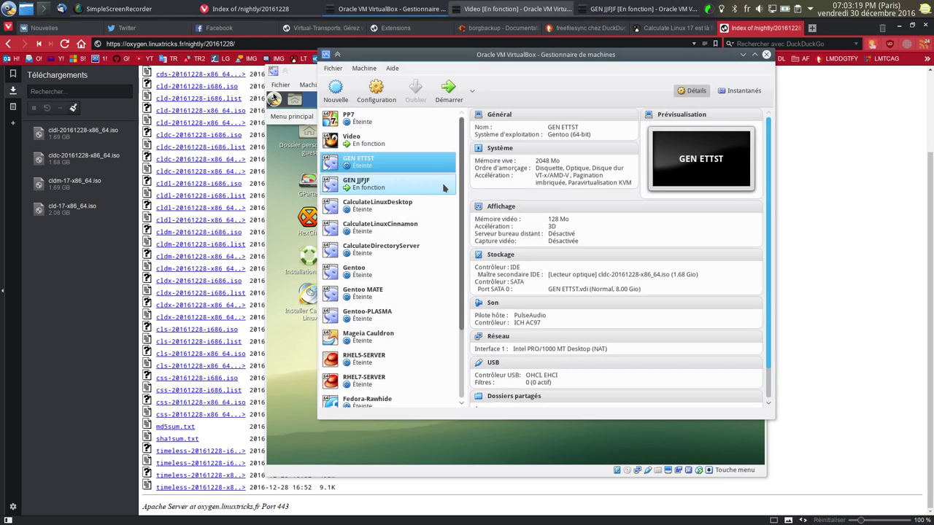
Step: Start the GEN ETTST machine and boot its live image with the Français (France) locale
left_click(448, 91)
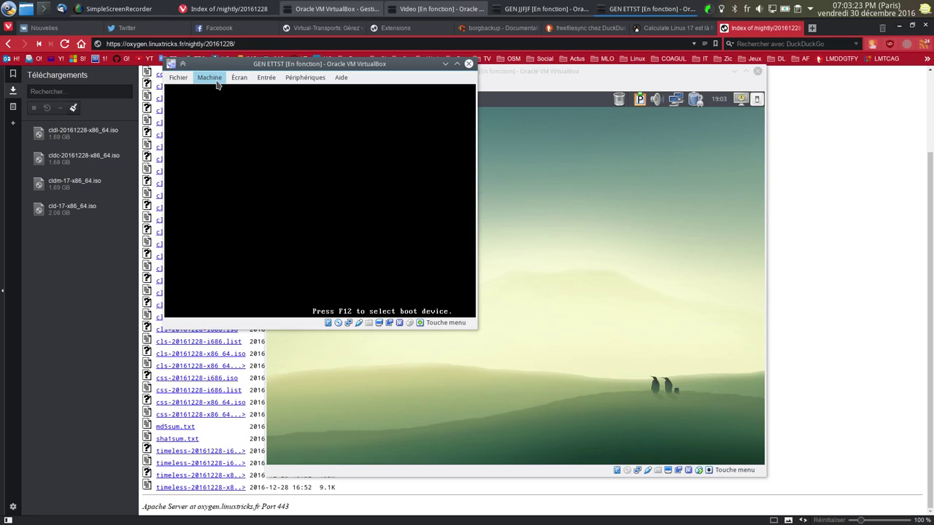
key("Down")
key("Down")
key("Down")
key("Down")
key("Down")
key("Down")
key("Down")
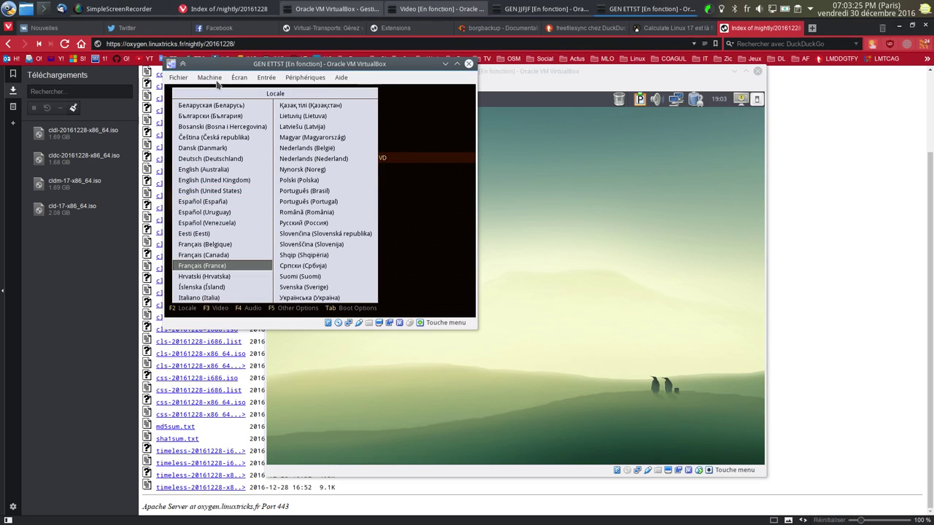
key("Return")
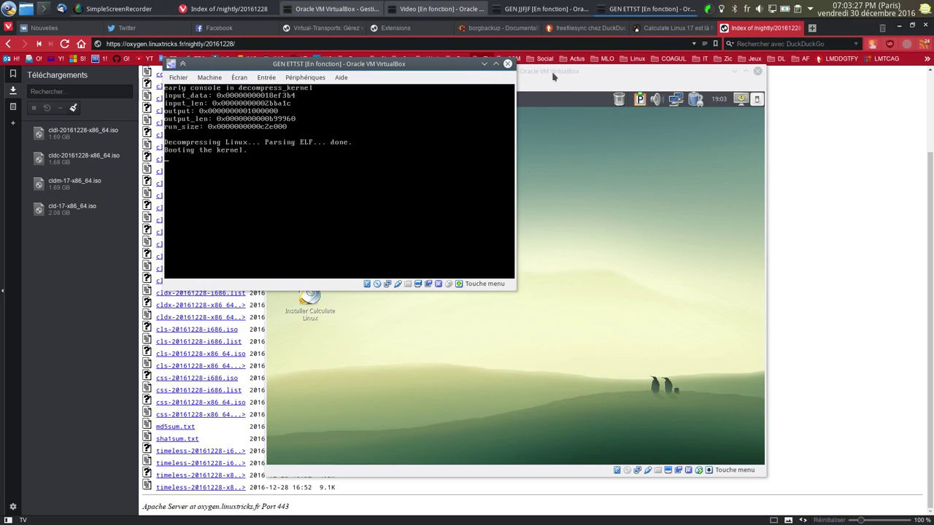
Step: Check the MATE version in the GEN JJFJF session's panel information, close it, and reveal the application dock
left_click(553, 77)
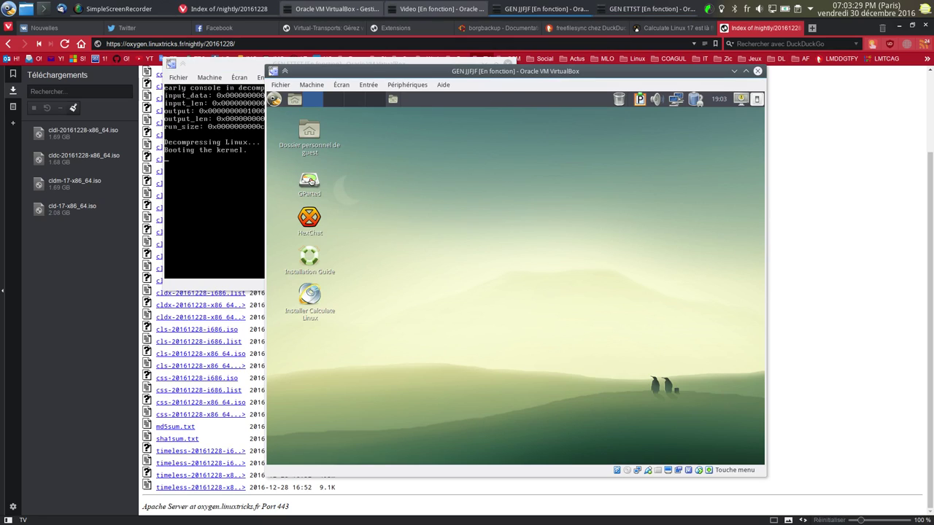
right_click(464, 101)
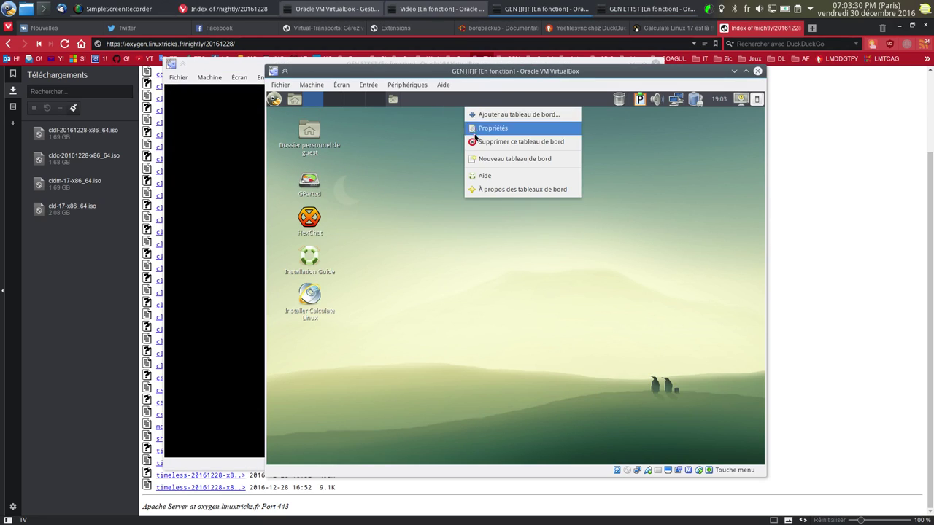
left_click(481, 189)
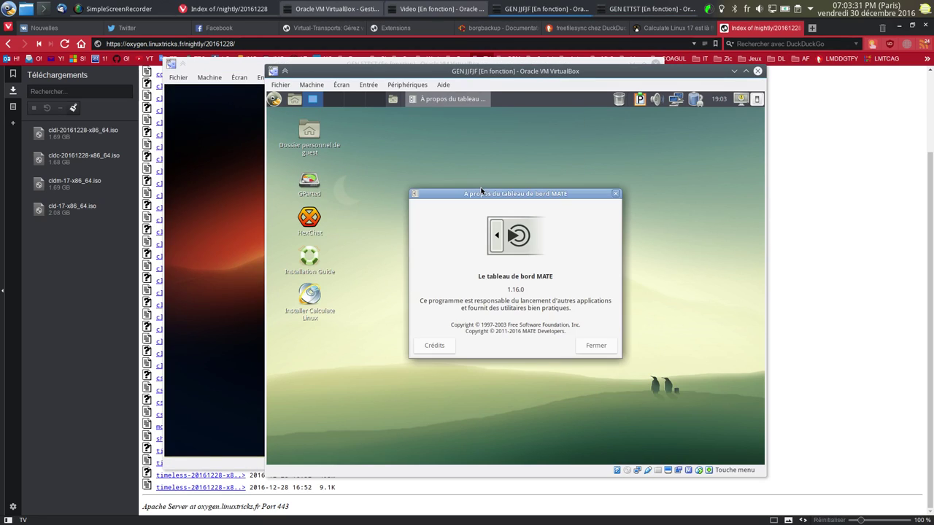
left_click(594, 346)
mouse_move(566, 463)
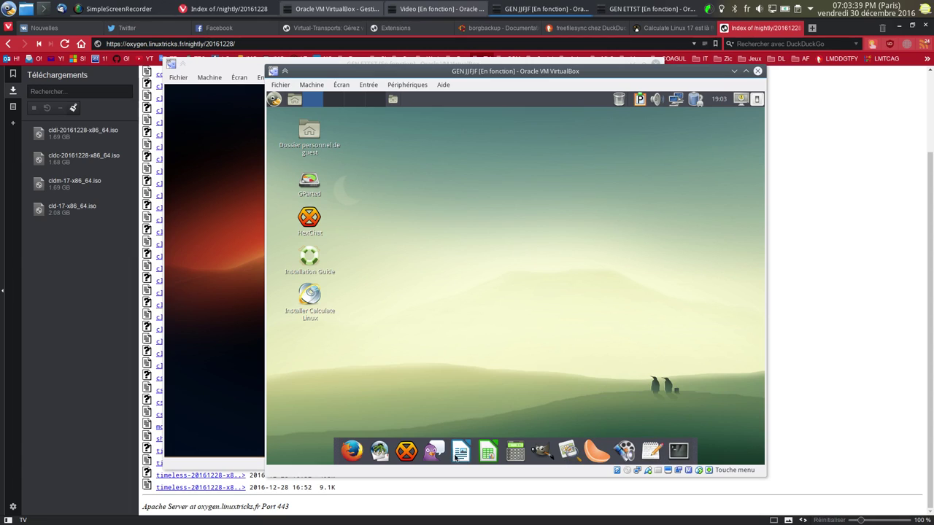
Step: Open the System Monitor in the MATE session, examine the memory usage under Resources, and close it
left_click(274, 99)
mouse_move(328, 160)
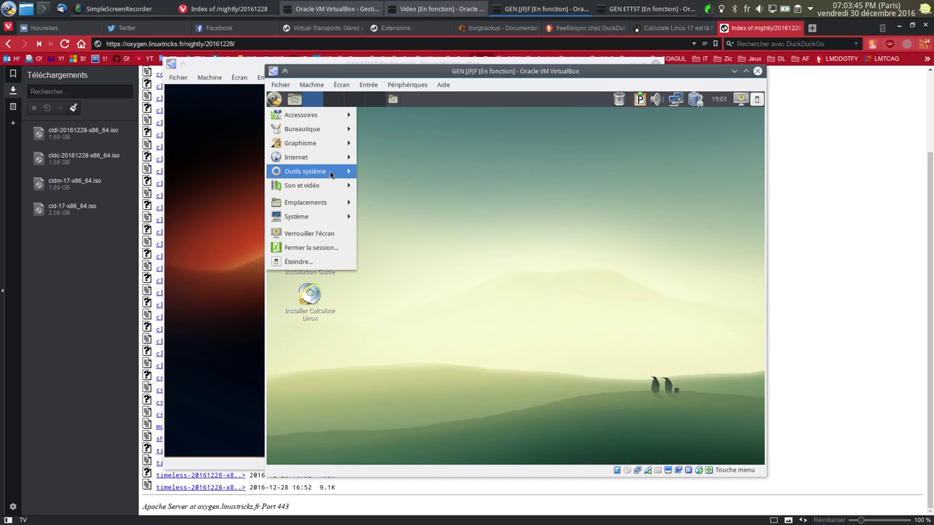
left_click(409, 255)
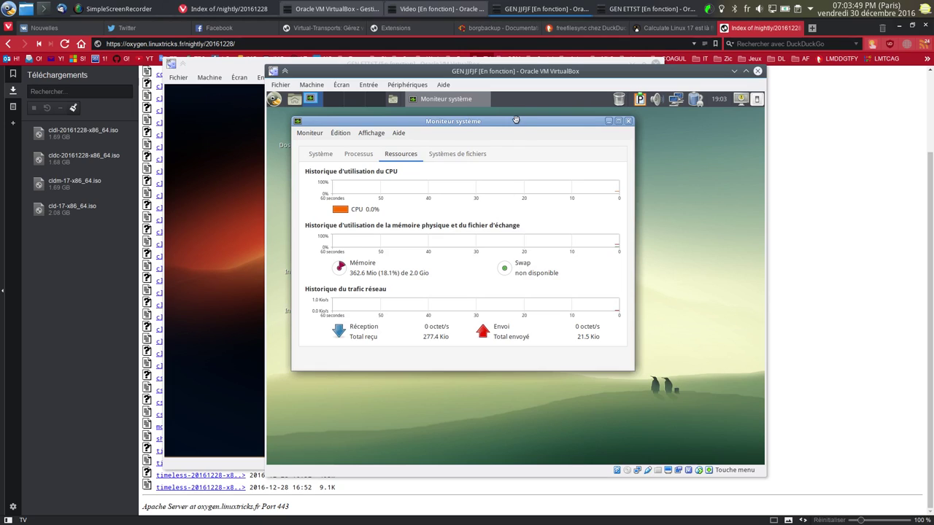
left_click_drag(516, 121, 578, 133)
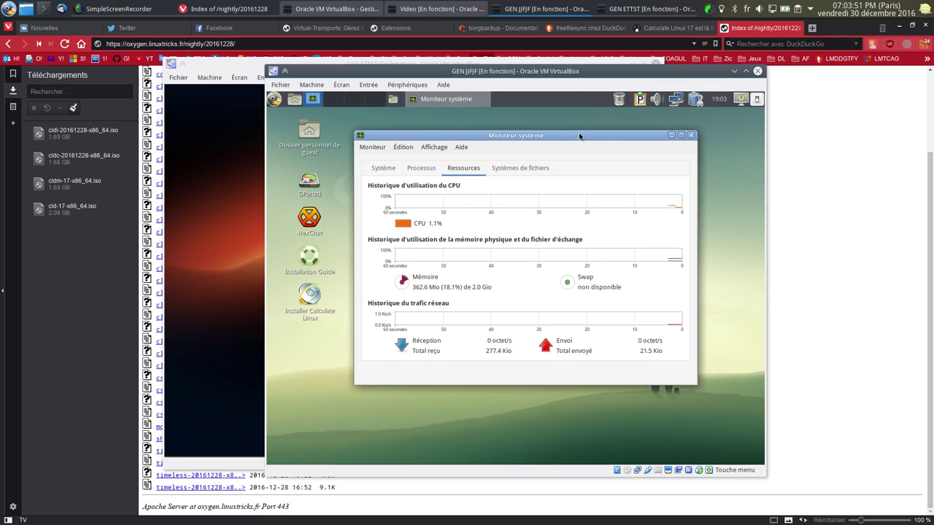
left_click(693, 136)
Step: Load cldl-20161228-x86_64.iso into GEN JJFJF's optical drive, forcing the ejection of the current disc
left_click(407, 85)
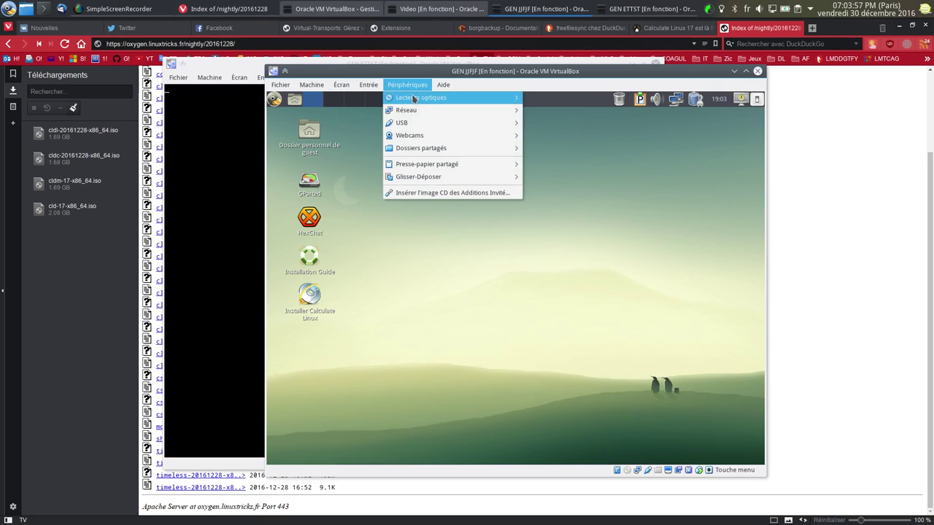
mouse_move(413, 99)
left_click(561, 102)
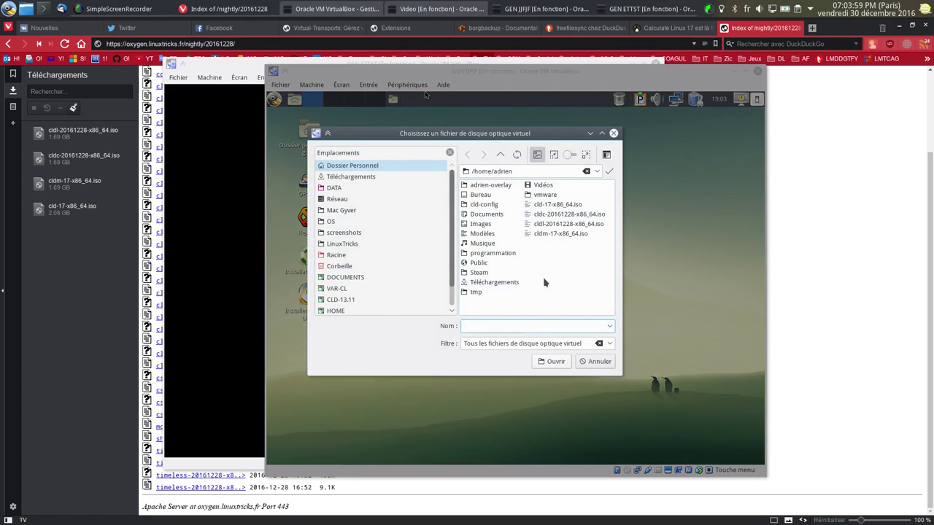
double_click(566, 224)
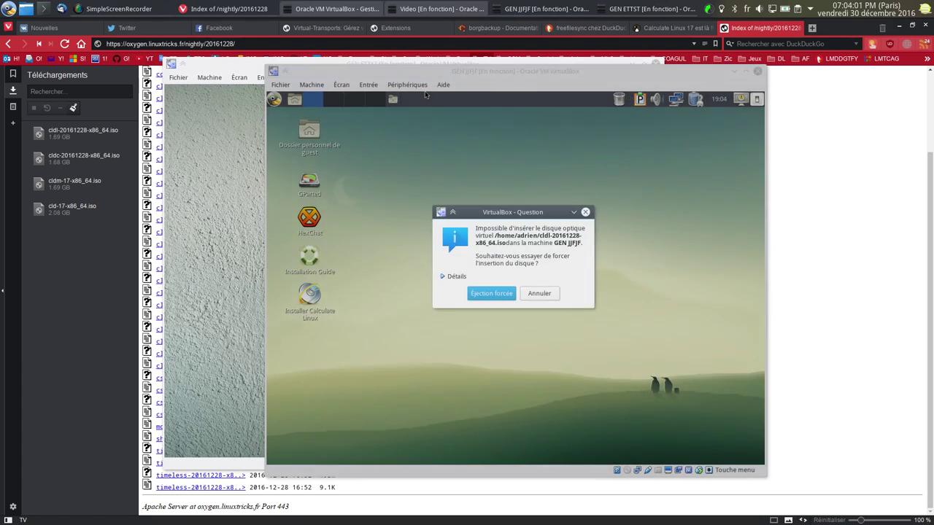
left_click(490, 295)
Step: Restart the GEN JJFJF machine and boot the new live image with the Français (France) locale
left_click(311, 84)
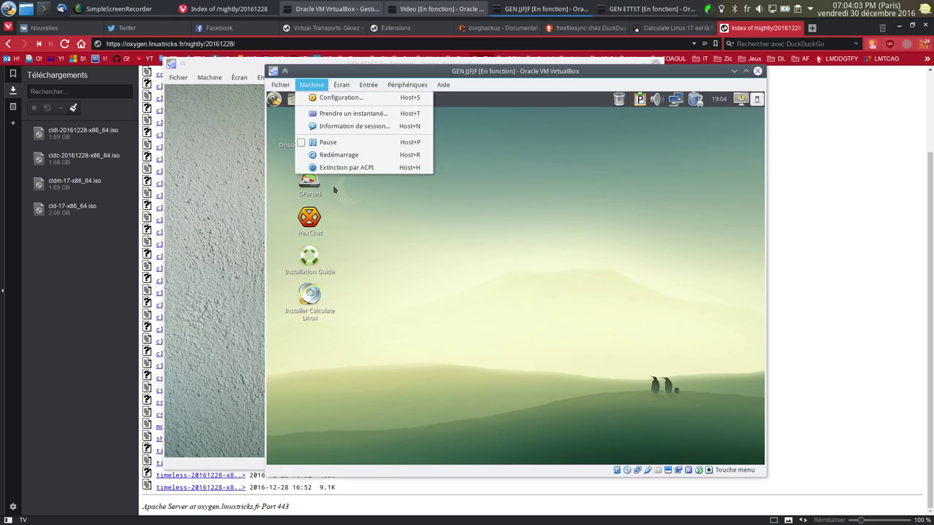
left_click(328, 153)
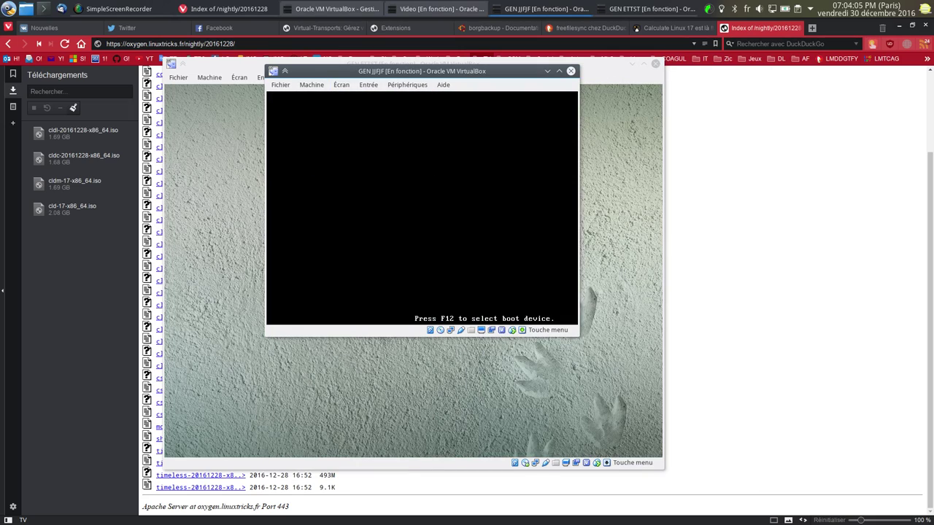
key("F2")
key("Down")
key("Down")
key("Down")
key("Down")
key("Down")
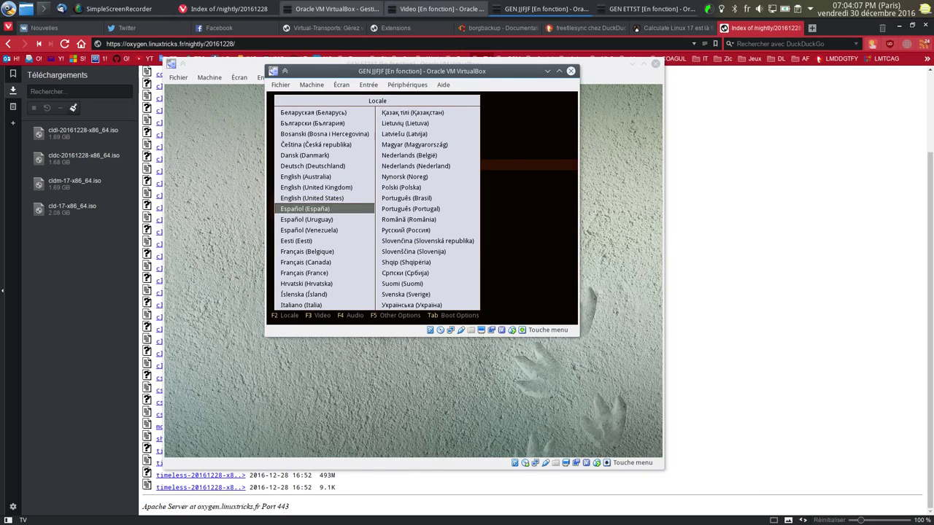
key("Down")
key("Down")
key("Return")
key("Return")
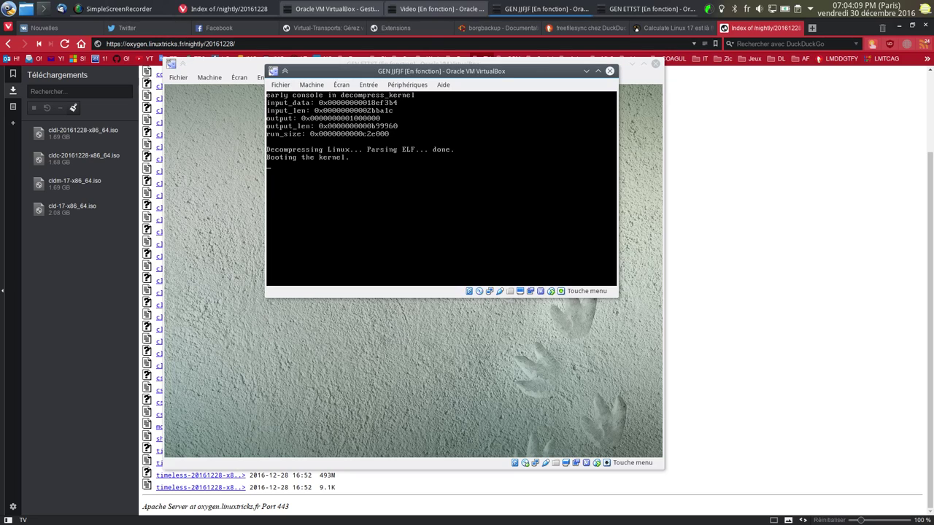
Step: Arrange the GEN JJFJF and GEN ETTST windows side by side and look through Cinnamon's applications menu
left_click_drag(407, 65, 487, 79)
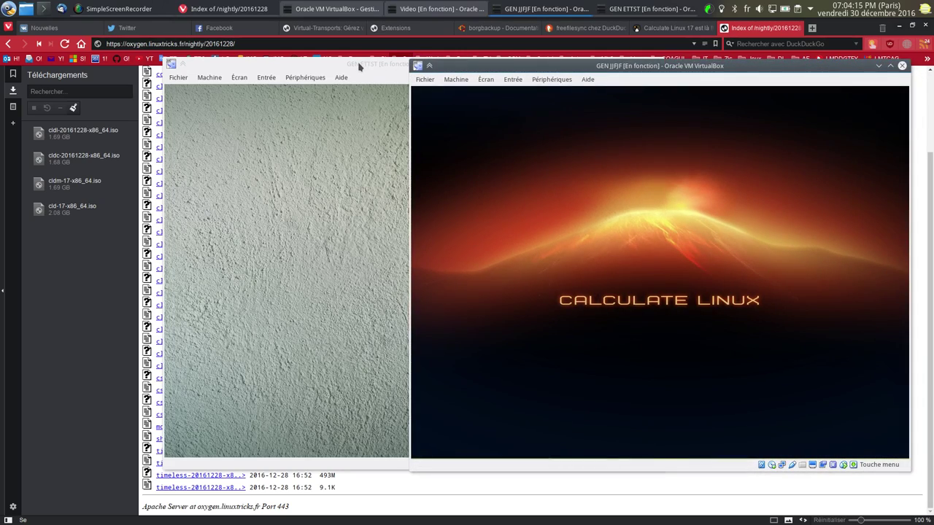
left_click_drag(357, 62, 234, 47)
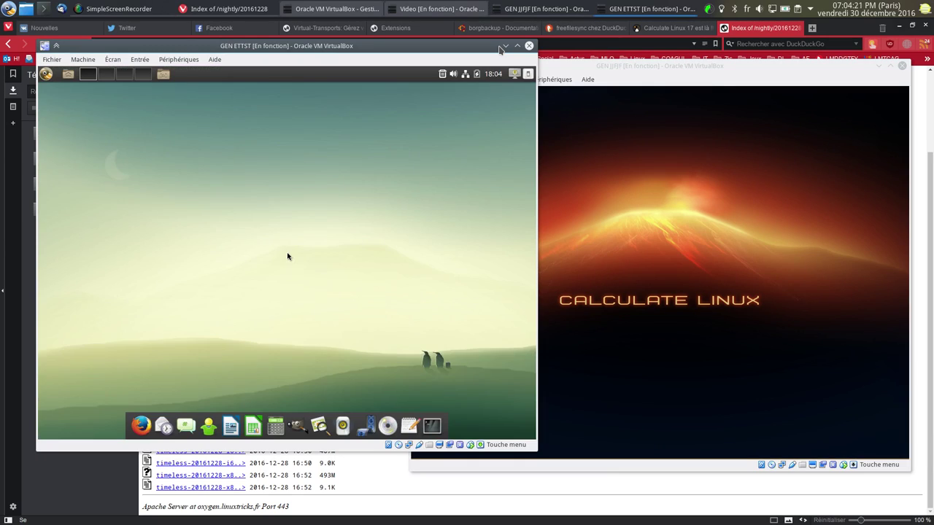
left_click(46, 74)
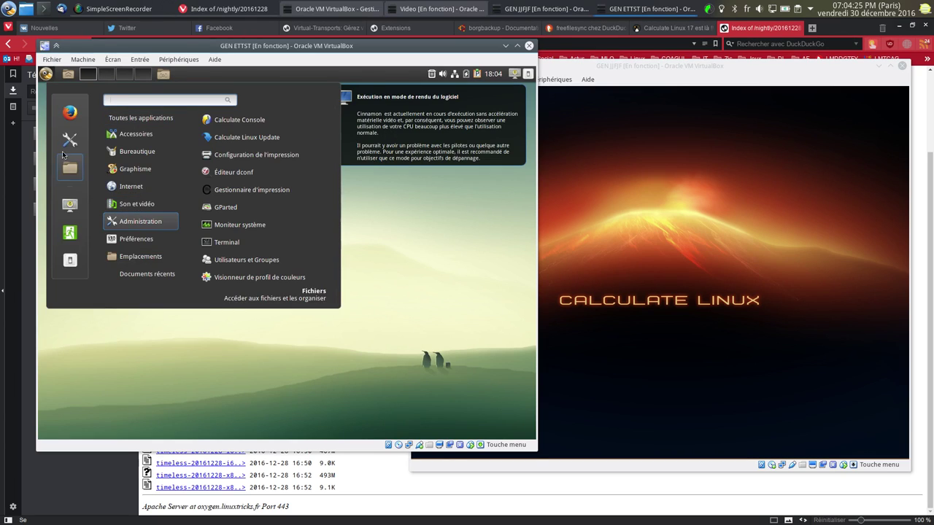
left_click(46, 73)
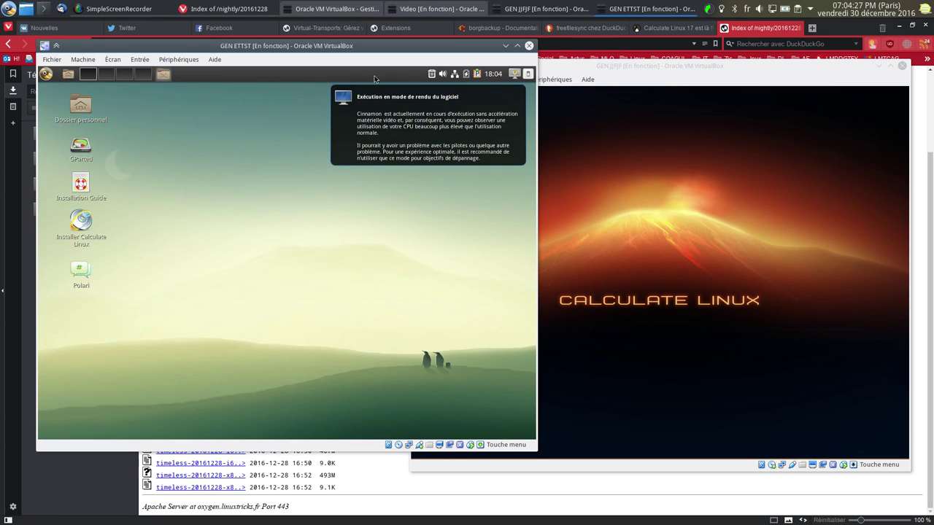
Step: Open the system information page in Cinnamon's system settings, check the Cinnamon and kernel versions, and close it
left_click(48, 75)
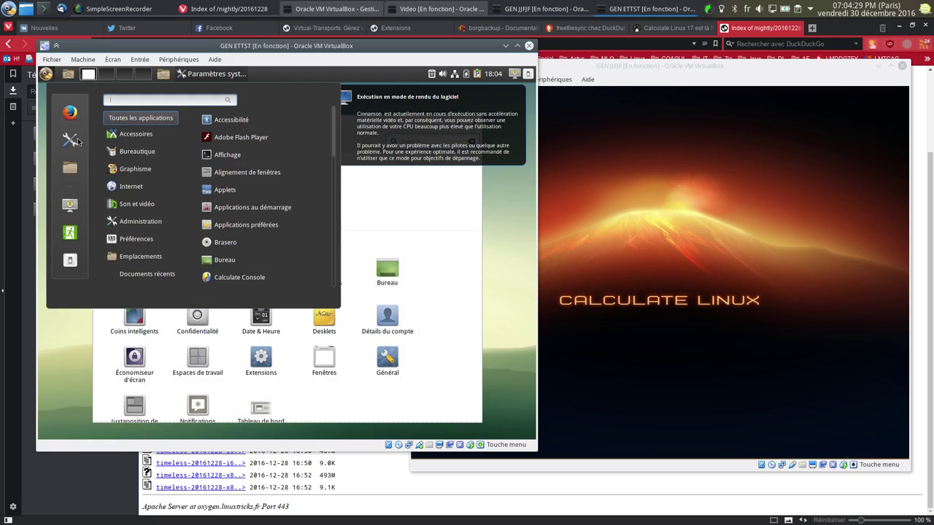
left_click(451, 384)
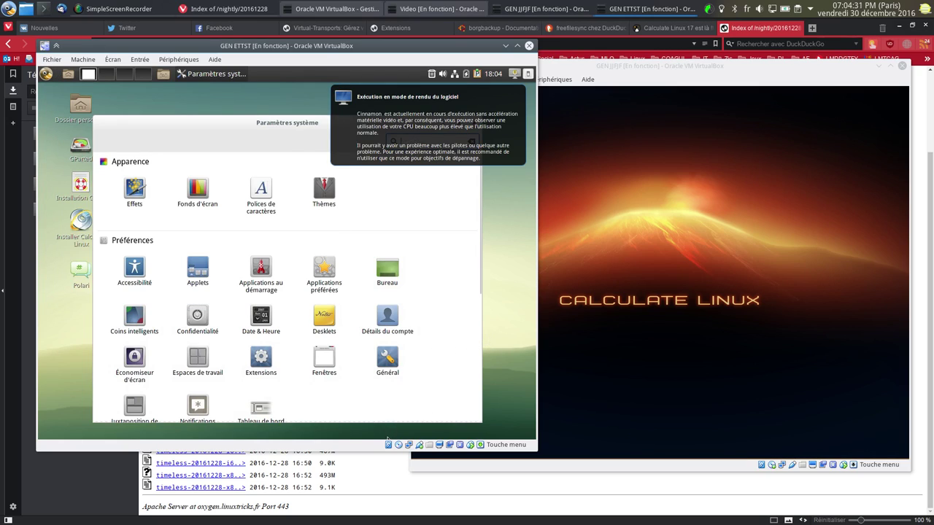
mouse_move(389, 441)
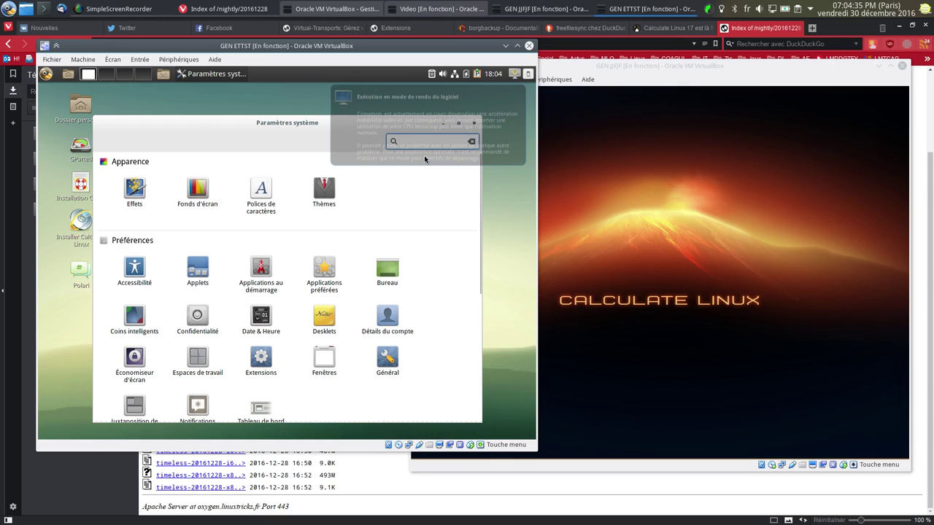
scroll(236, 394, "down", 5)
left_click(136, 312)
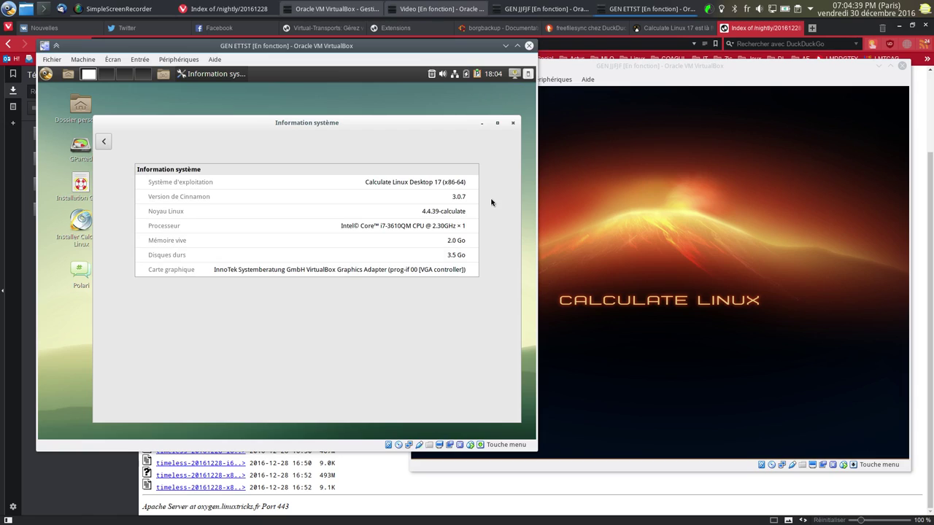
left_click(514, 123)
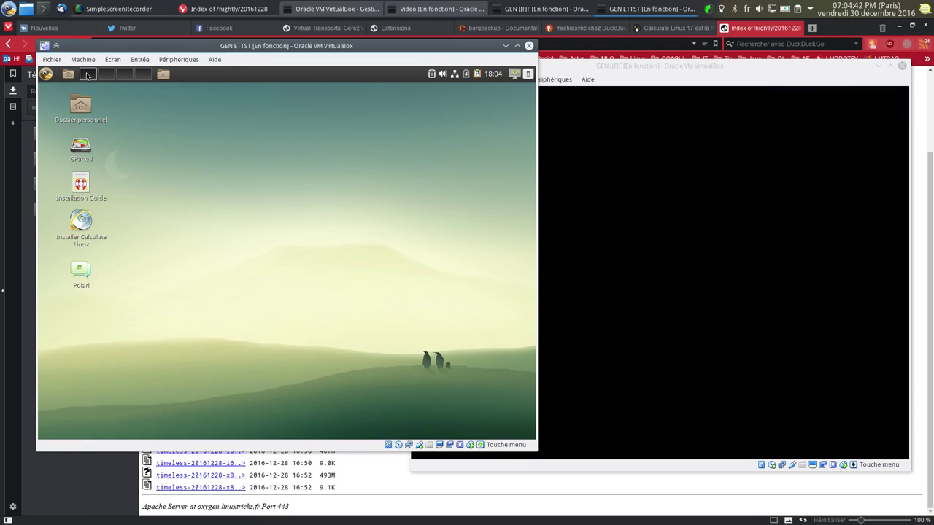
Step: Browse the Accessoires, Bureautique, Internet and Son et vidéo categories in Cinnamon's applications menu
left_click(46, 74)
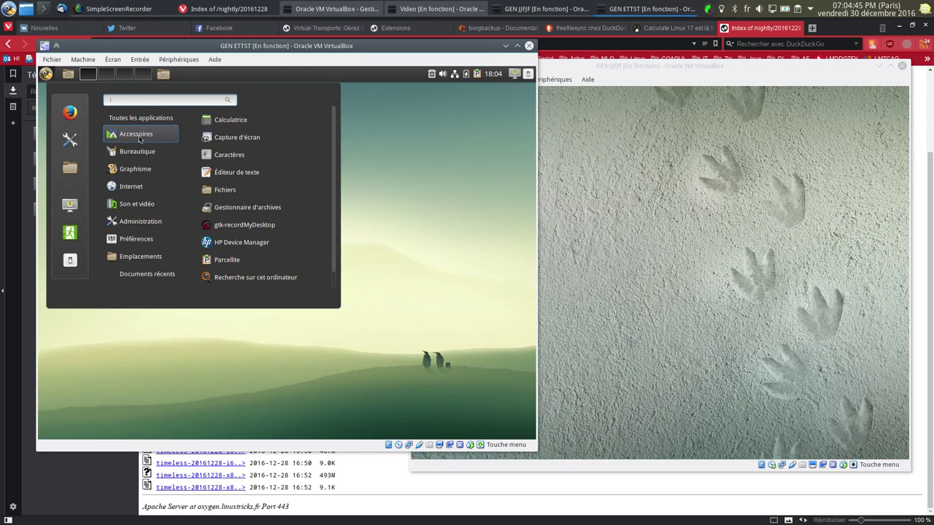
mouse_move(124, 153)
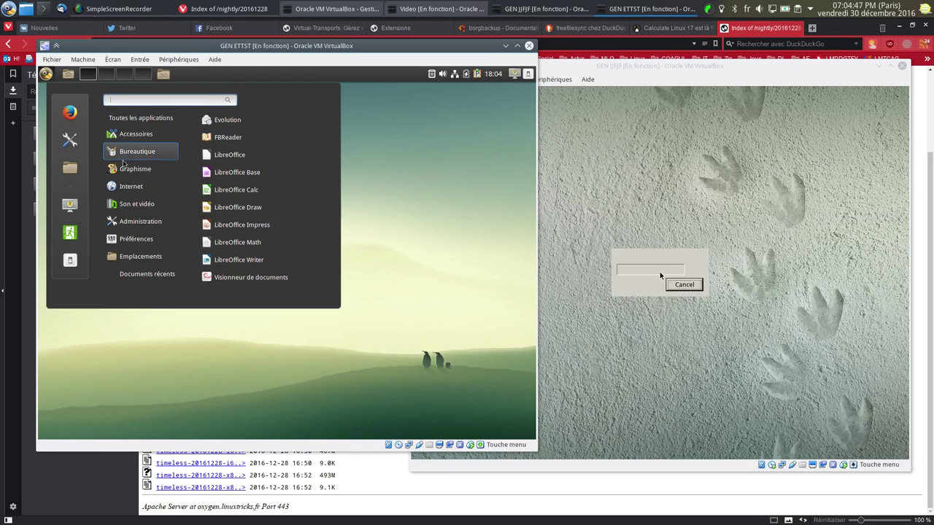
mouse_move(129, 173)
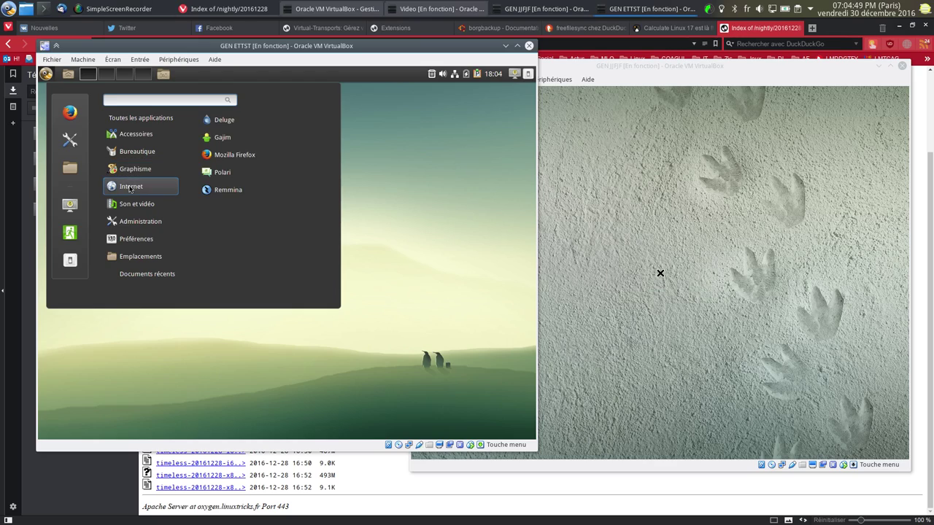
mouse_move(131, 206)
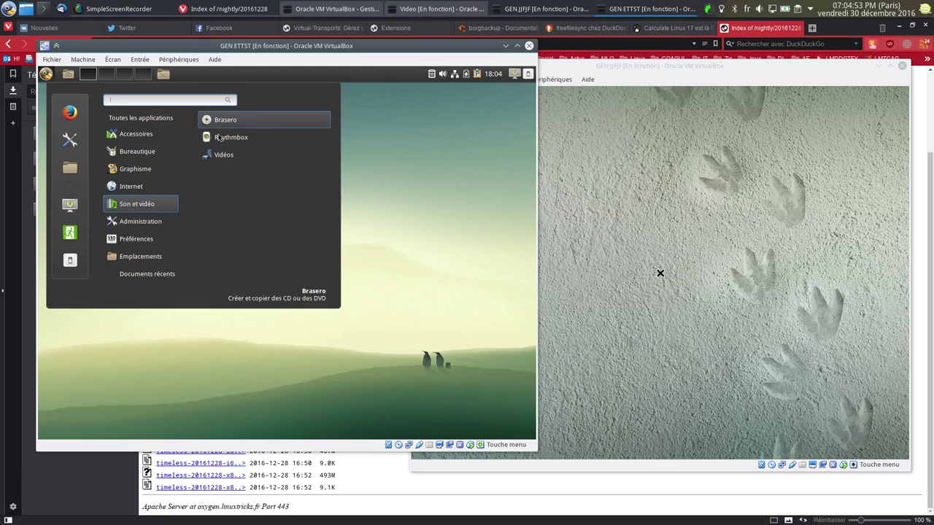
Step: Launch Moniteur système from Cinnamon's Administration category, check memory use under Ressources, and close it
mouse_move(153, 221)
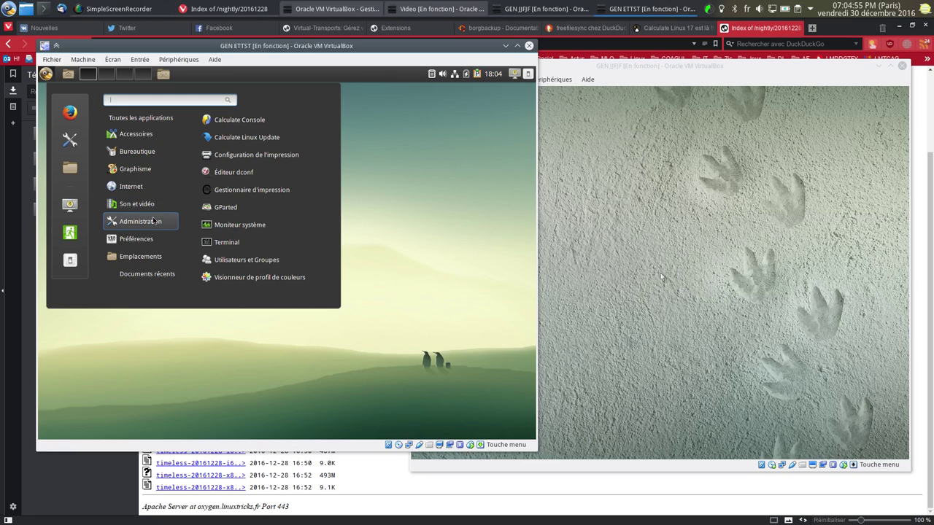
left_click(266, 225)
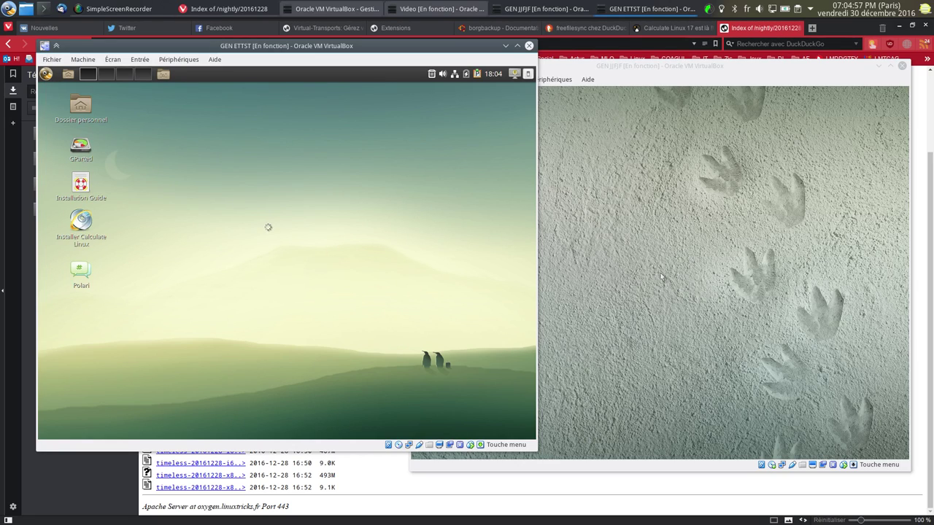
left_click(226, 131)
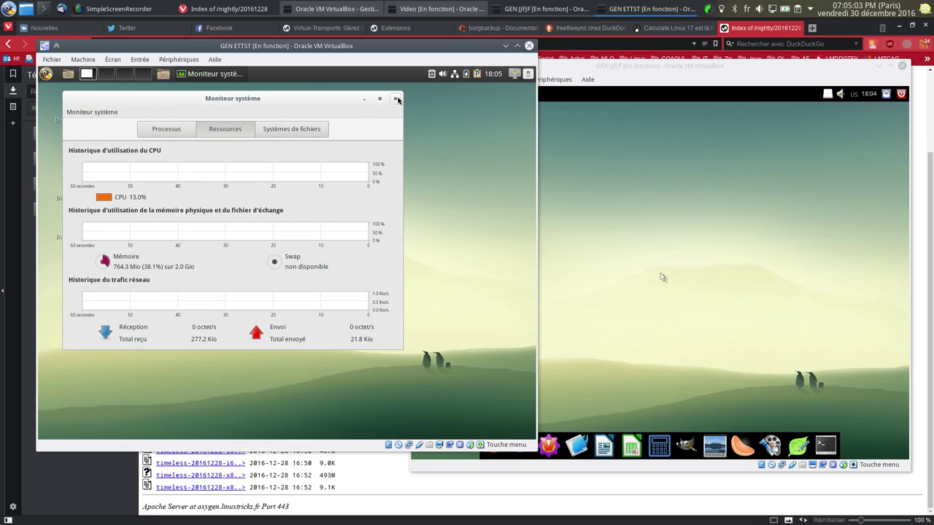
left_click(396, 98)
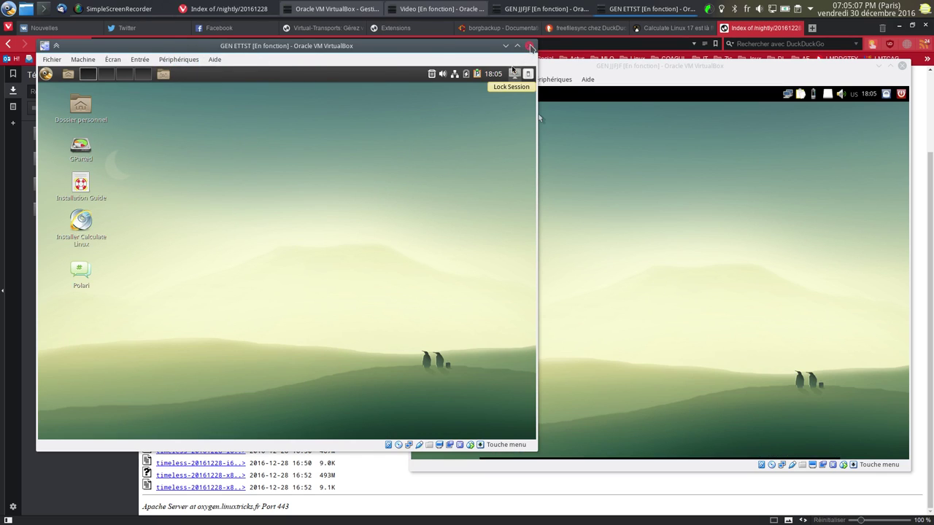
Step: Close the GEN ETTST virtual machine to leave the Cinnamon live session
left_click(529, 45)
left_click(292, 264)
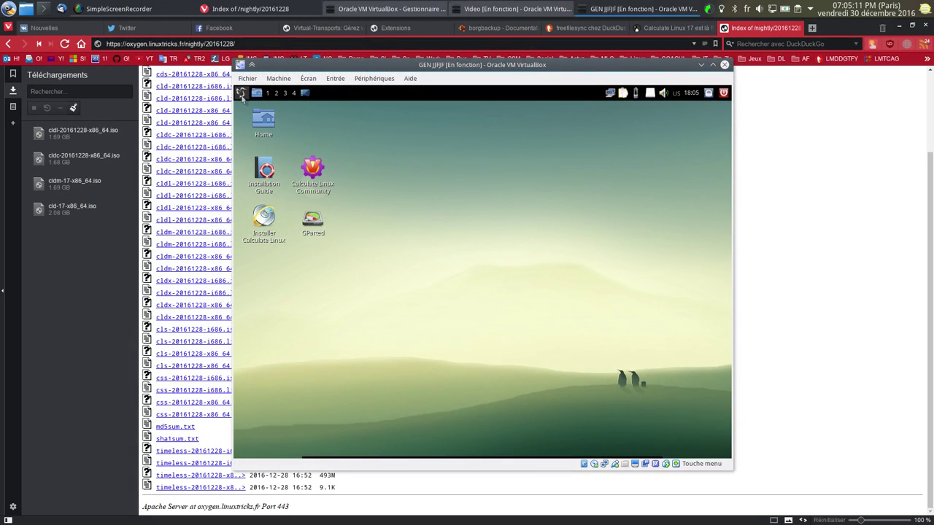
Step: Browse LXQt's application categories in GEN JJFJF, check the desktop version in its About dialog, and close the dialog
left_click(240, 93)
mouse_move(294, 156)
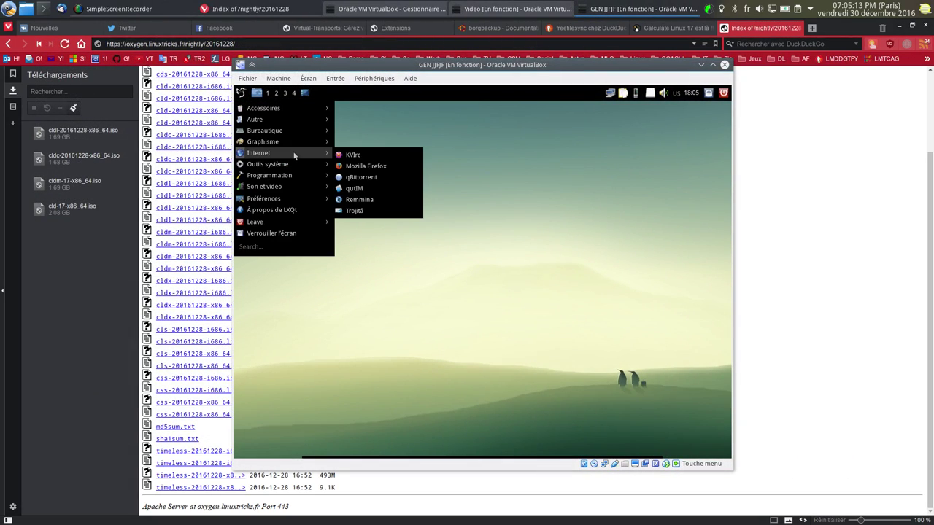
mouse_move(292, 113)
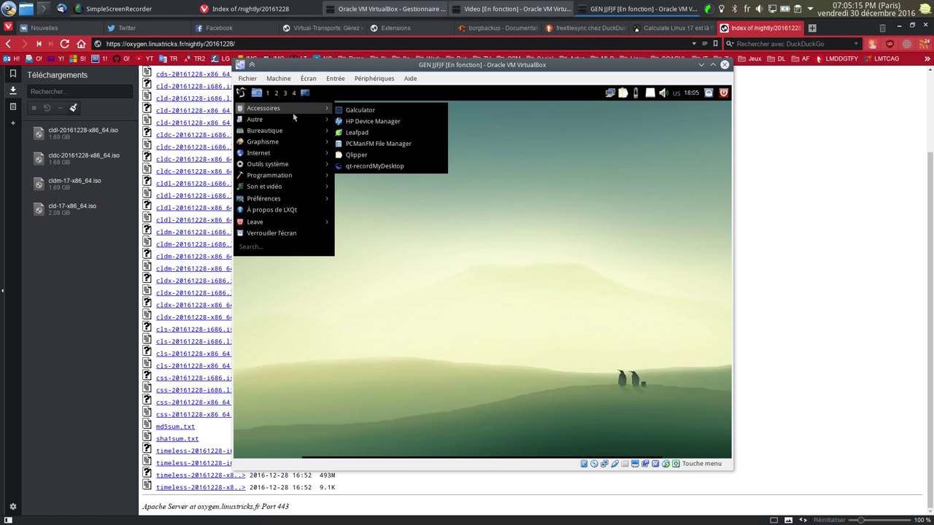
mouse_move(294, 130)
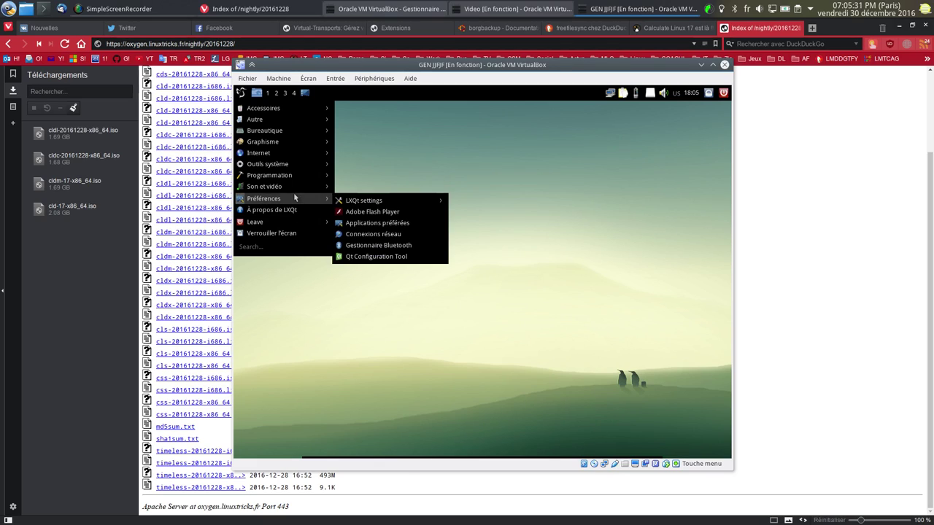
left_click(296, 210)
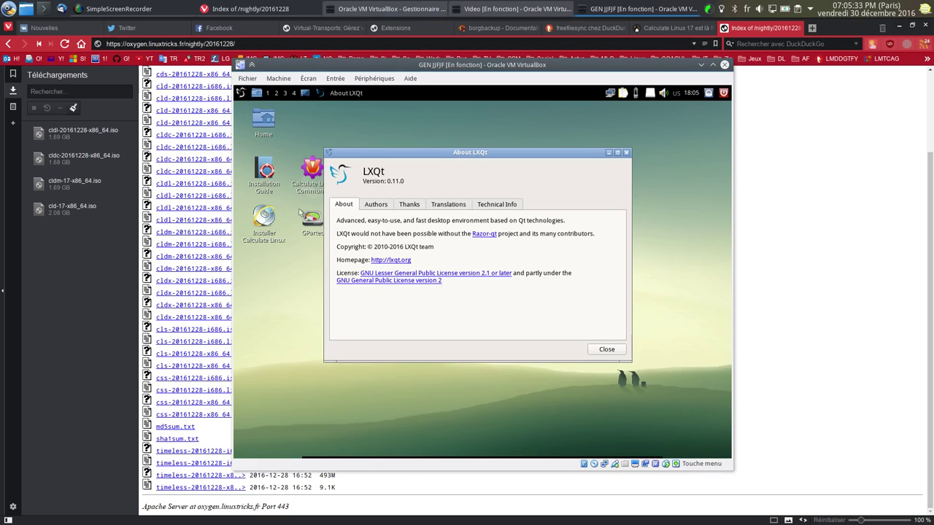
left_click(608, 349)
Step: Launch Gestionnaire des tâches from LXQt's system tools, check the memory use, and close it
left_click(241, 93)
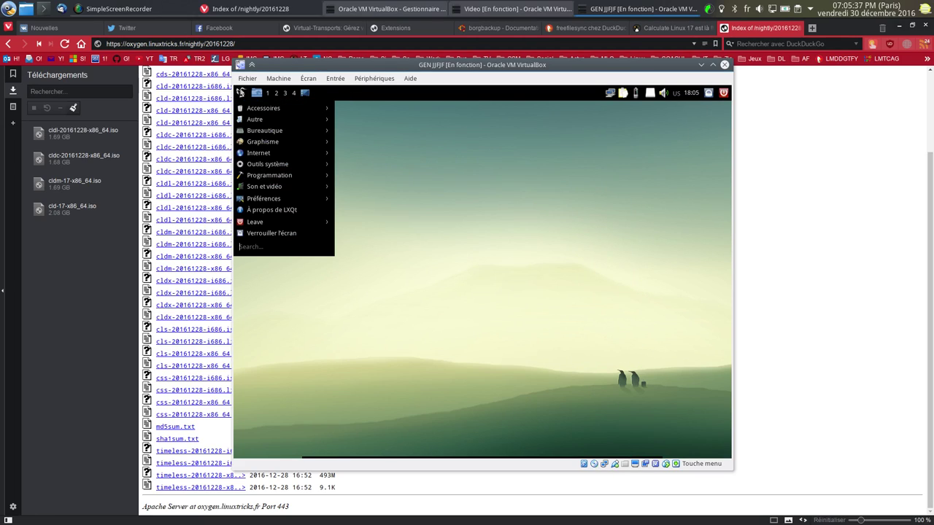
mouse_move(278, 206)
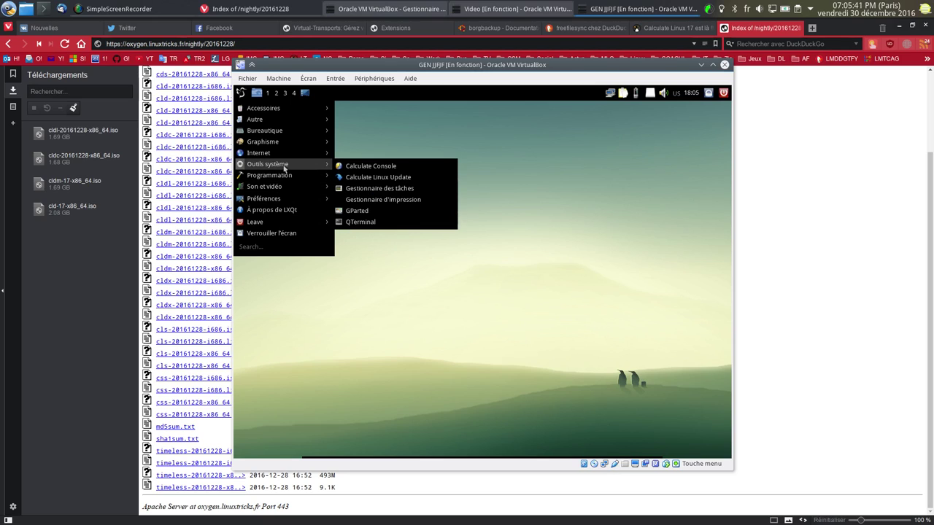
left_click(396, 189)
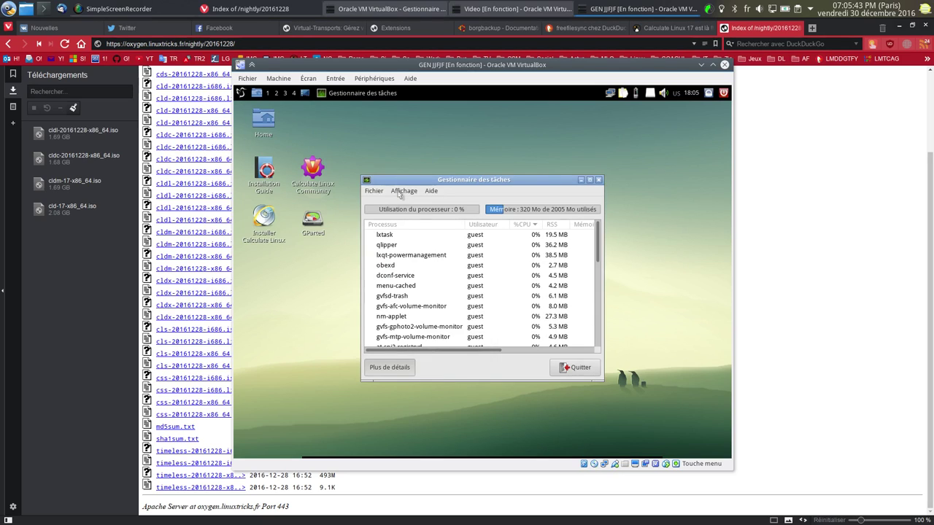
left_click(598, 181)
Step: Power off the GEN JJFJF machine with the Éteindre la machine option
left_click(724, 65)
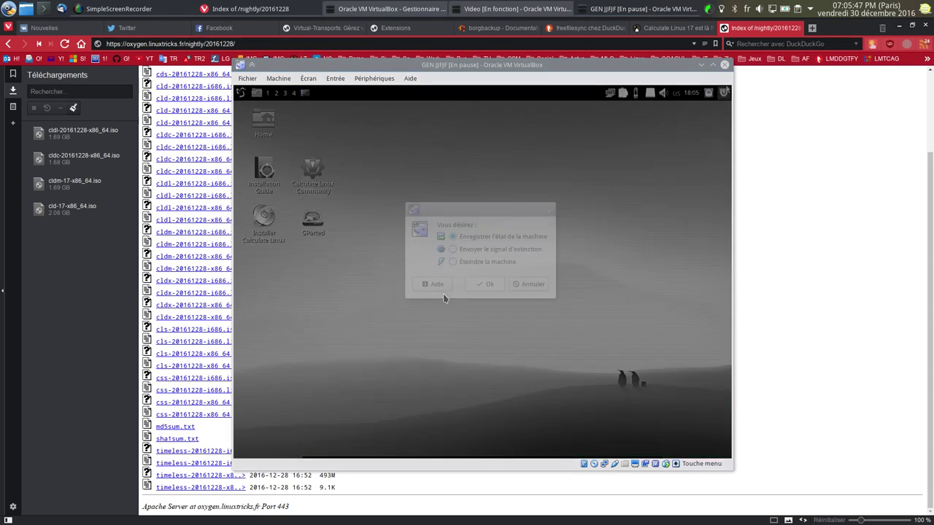
left_click(477, 263)
left_click(483, 285)
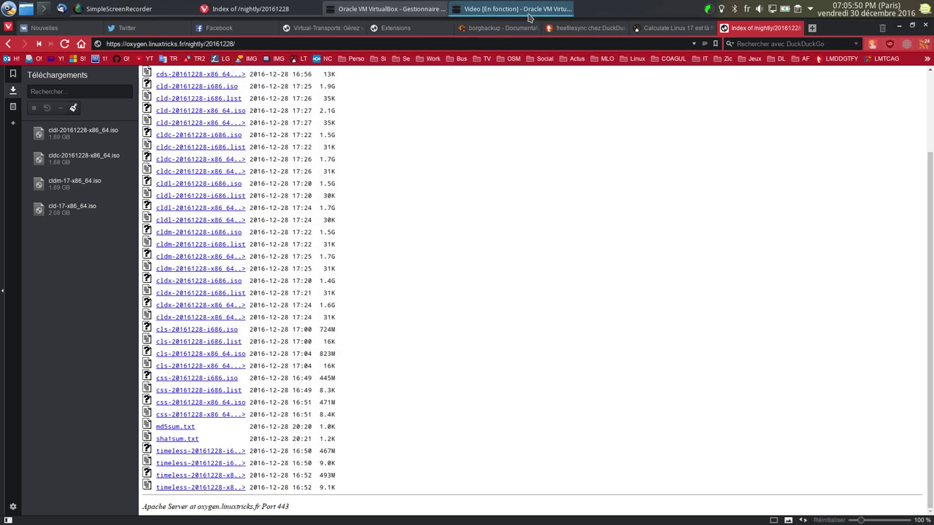
Step: Switch to the Video machine and reduce its display scale factor in windowed mode
left_click(528, 13)
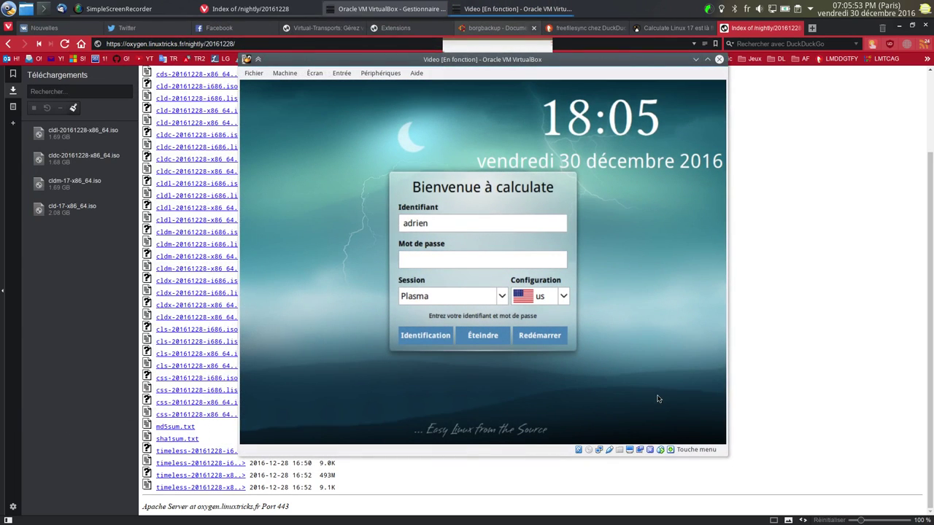
key("Menu+f")
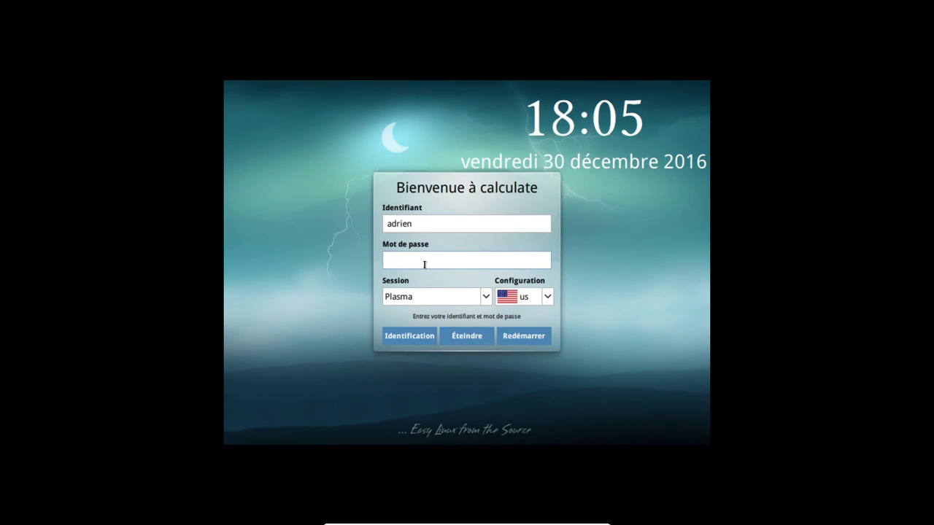
key("Menu+f")
left_click(341, 73)
mouse_move(378, 76)
mouse_move(408, 86)
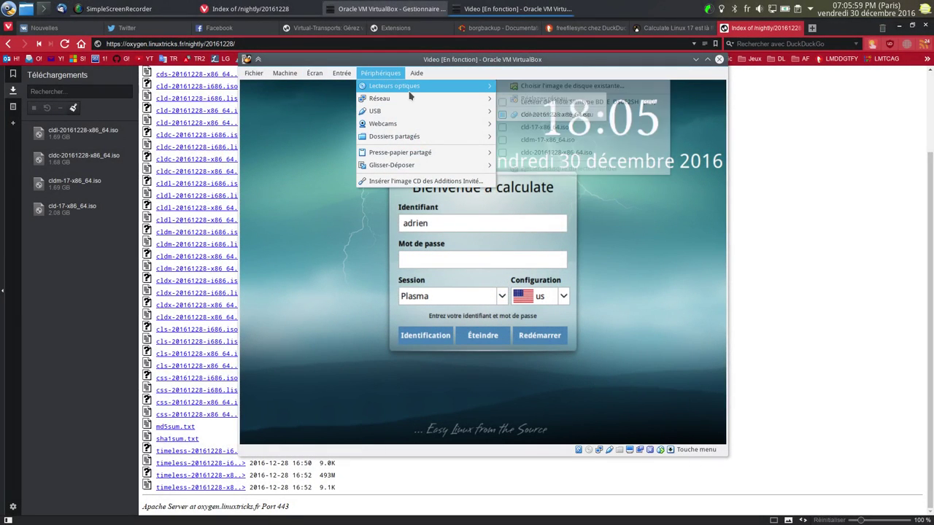
mouse_move(314, 73)
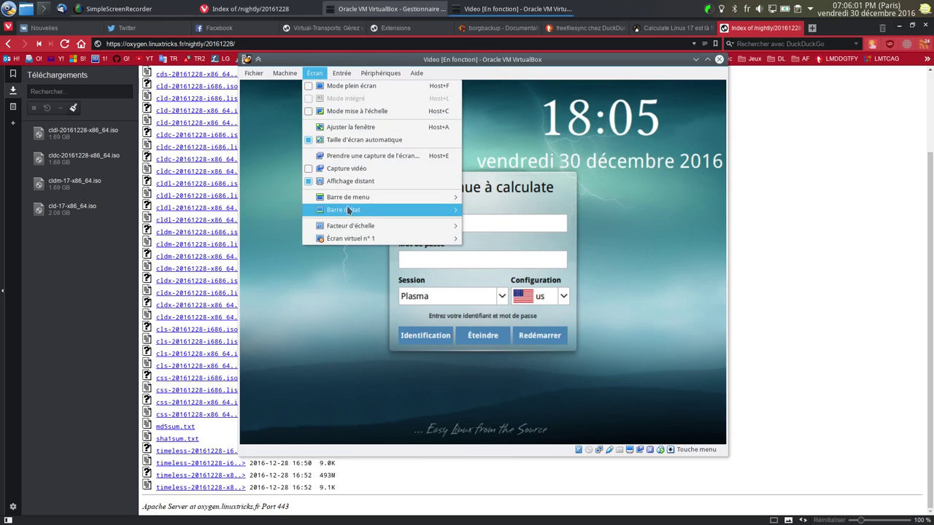
mouse_move(354, 230)
left_click(485, 226)
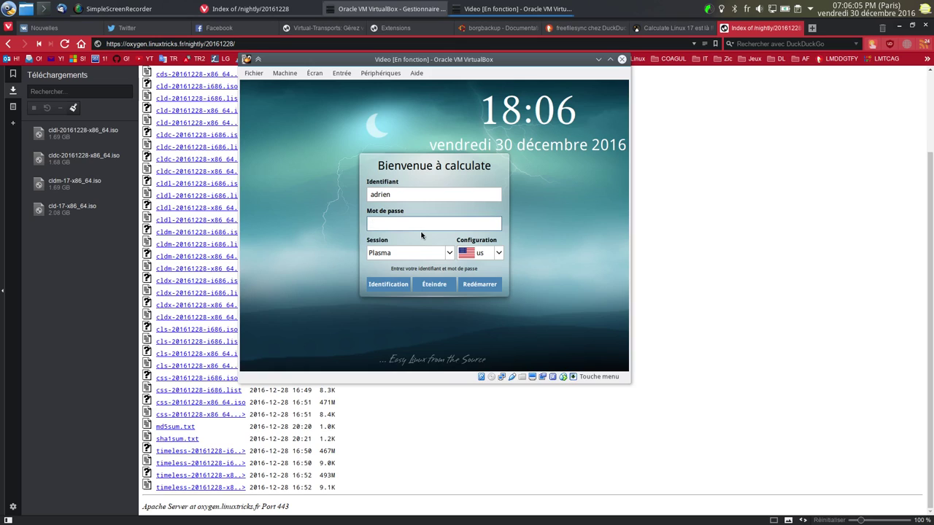
Step: Show the Video machine in full screen and log in to the Plasma session with the account password
key("ctrl+f")
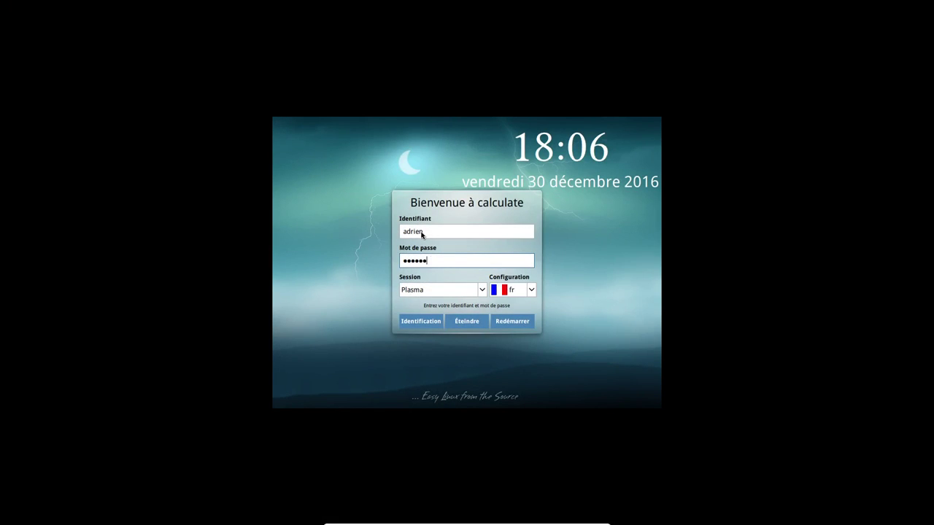
key("Return")
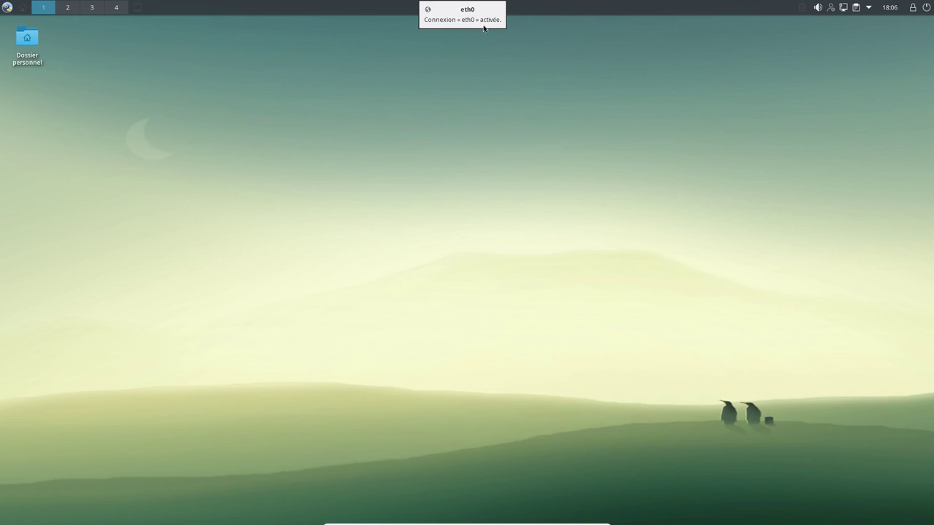
Step: Find KInfoCenter with the search term kinfo, check the KDE Plasma, Frameworks, Qt and kernel versions, and close it
left_click(7, 7)
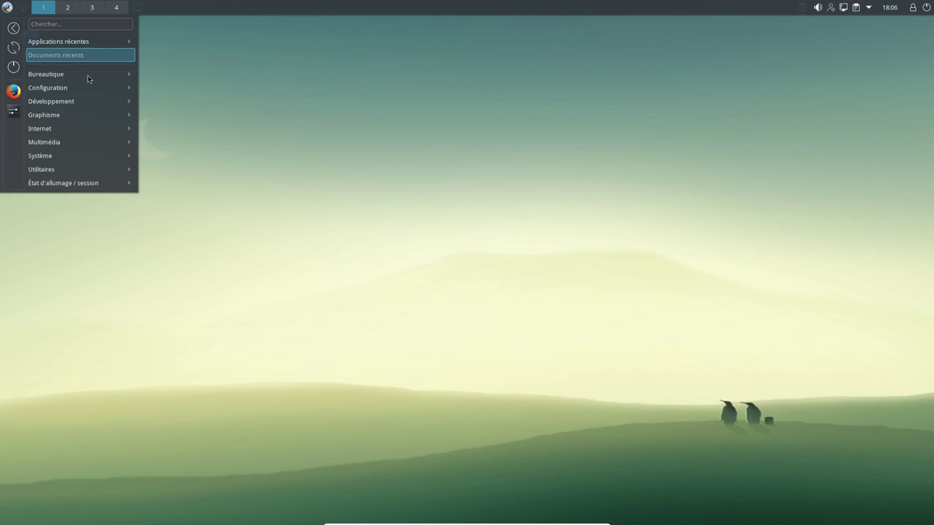
mouse_move(126, 105)
type("kinfo")
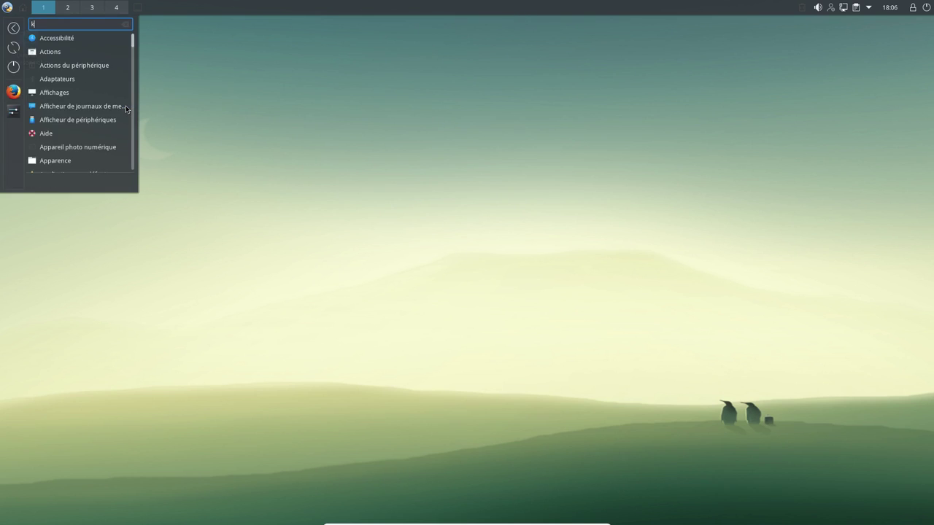
left_click(83, 165)
left_click_drag(198, 27, 393, 65)
left_click_drag(507, 305, 603, 373)
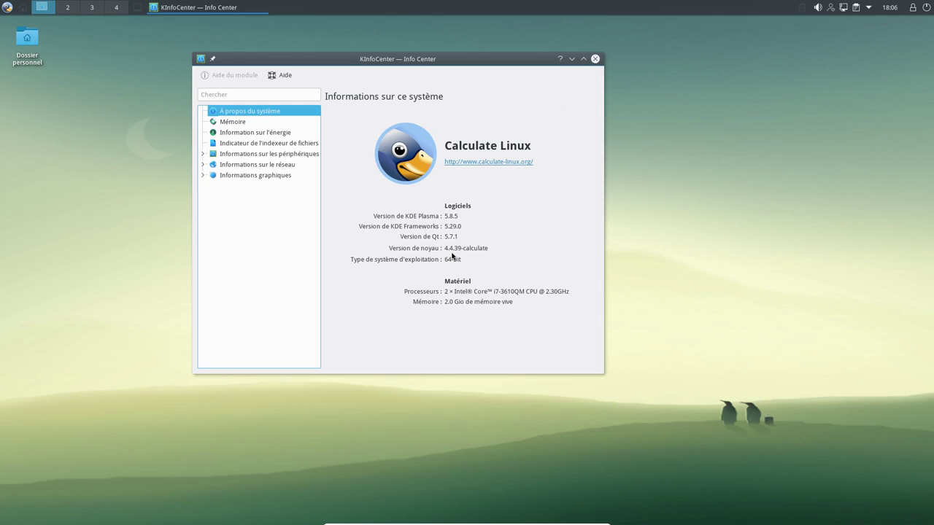
left_click(595, 62)
Step: Launch KSysGuard by searching for ksys and examine the processor, memory and network history under Charge du système
left_click(6, 7)
mouse_move(46, 89)
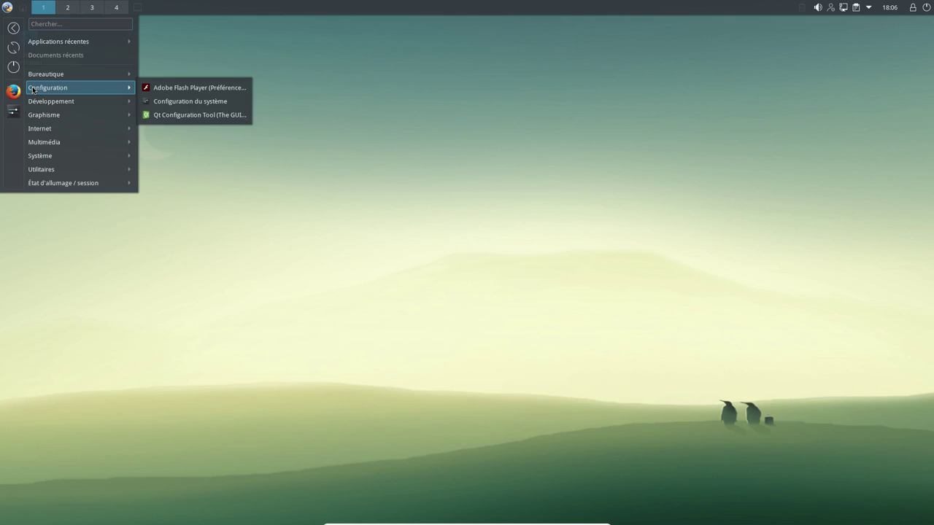
left_click(43, 24)
type("ksys")
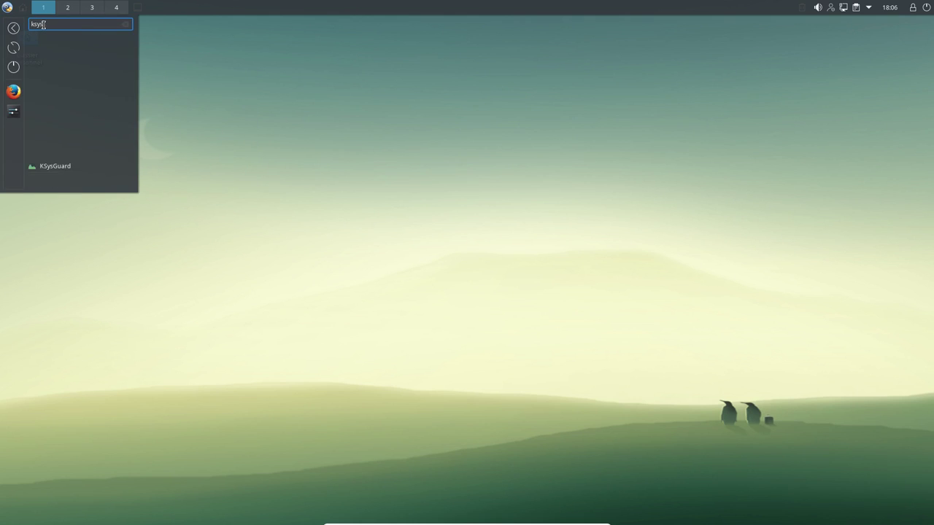
key("Return")
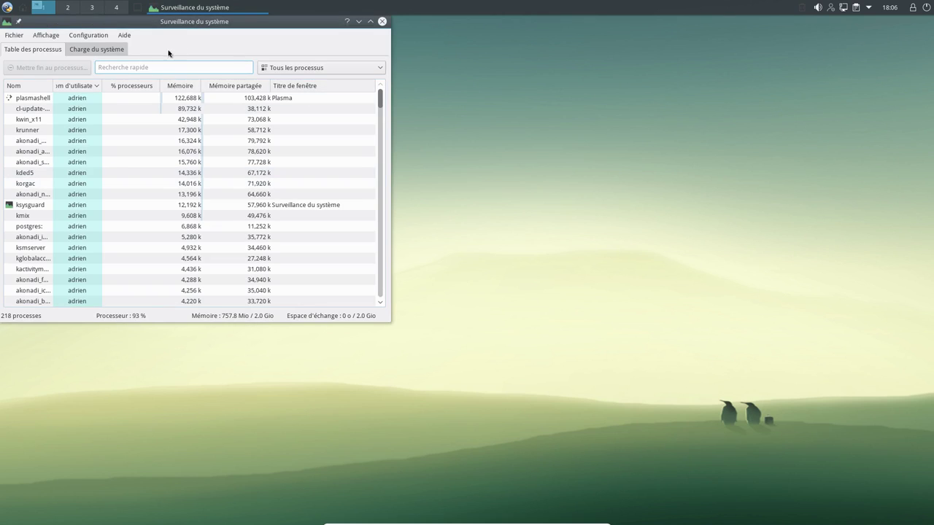
left_click(108, 51)
left_click_drag(143, 27, 362, 108)
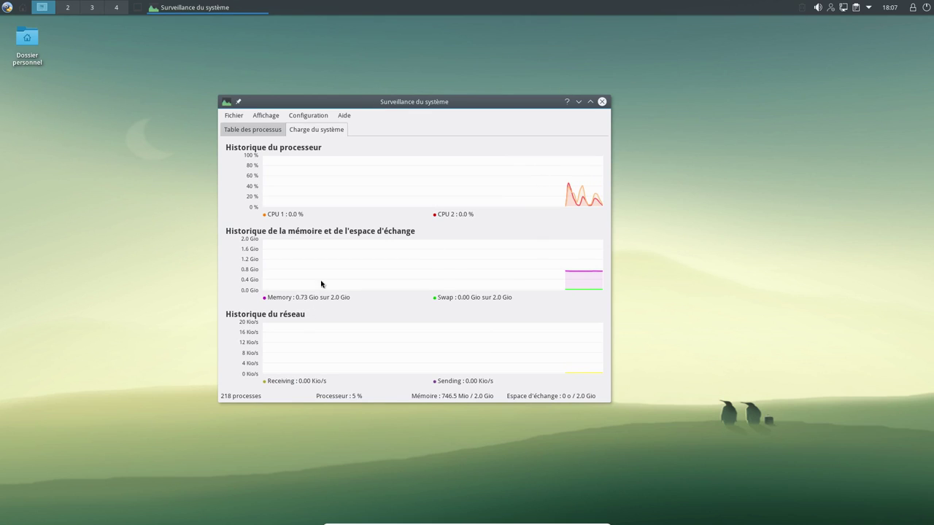
Step: Return to KSysGuard's process table, sort it by Mémoire partagée, and inspect the processes' memory use
left_click(261, 132)
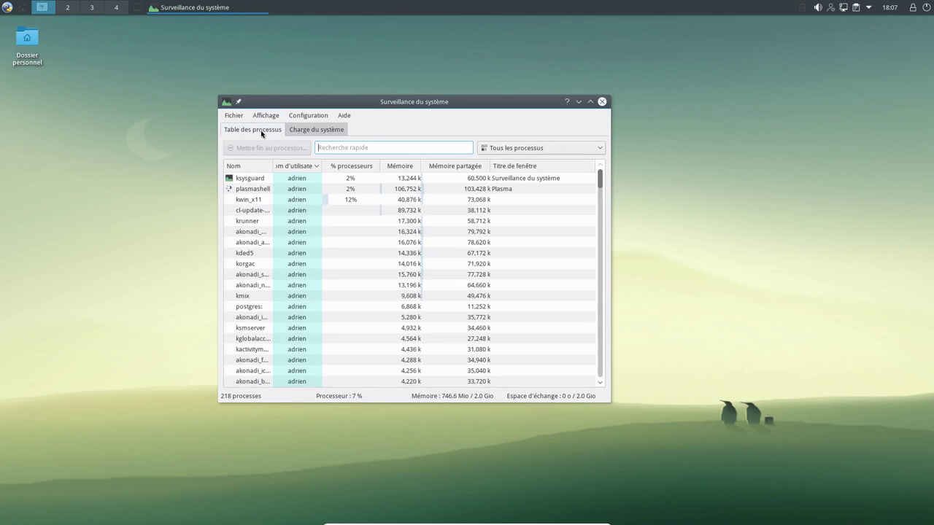
left_click(448, 166)
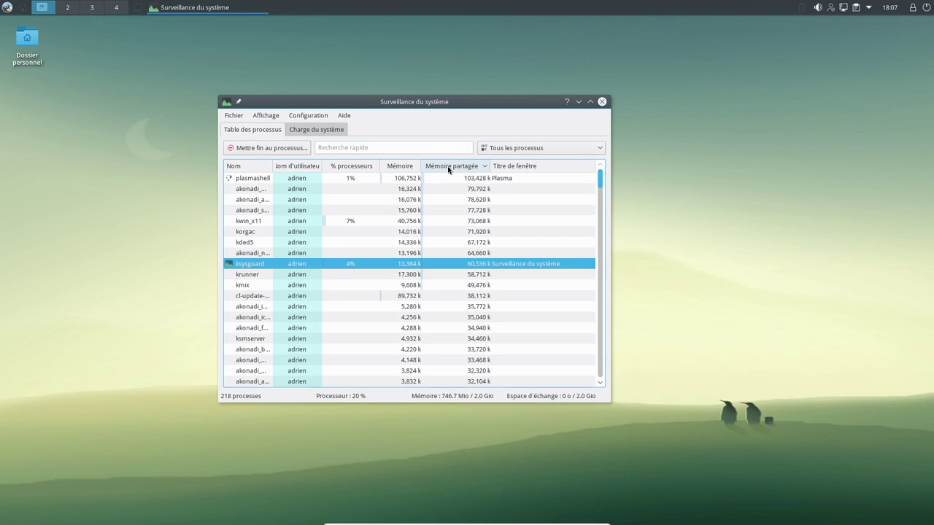
mouse_move(424, 299)
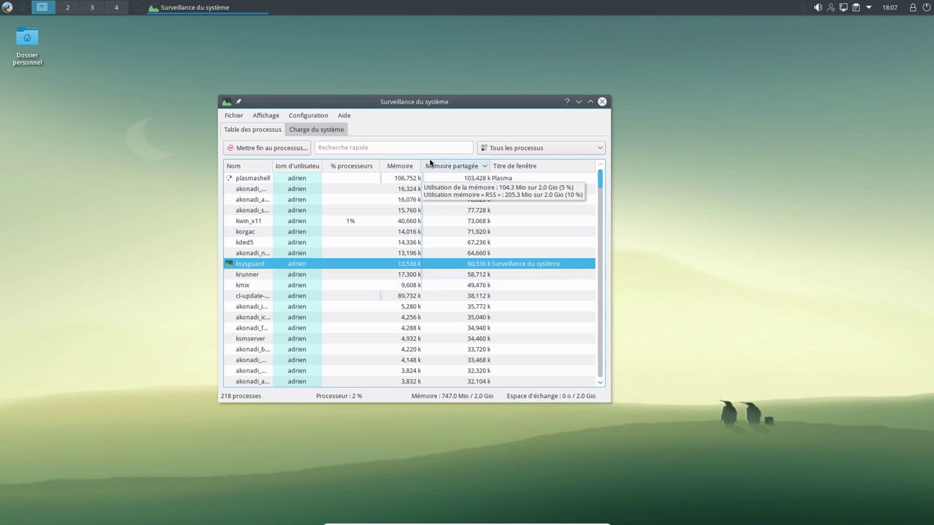
Step: Check the processor, memory and network history under Charge du système again and close KSysGuard
left_click(243, 166)
left_click(286, 129)
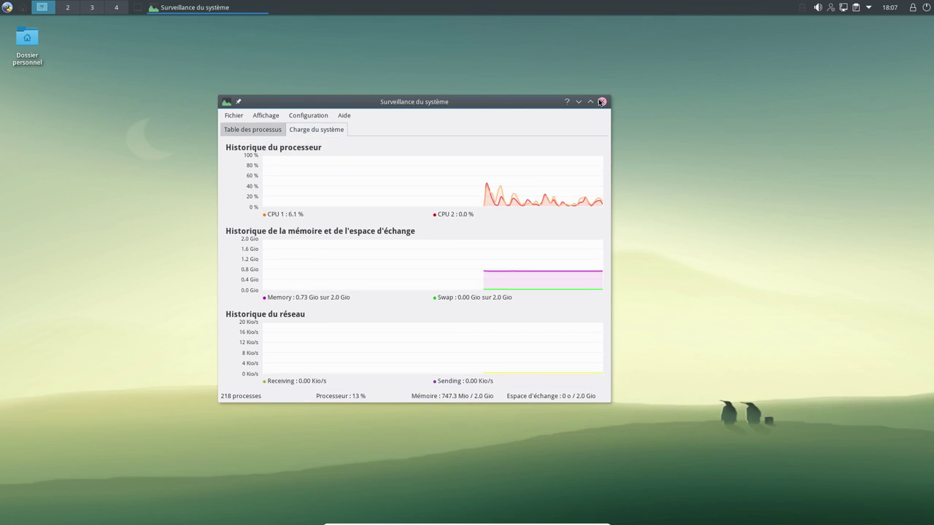
left_click(602, 102)
Step: Launch LibreOffice Impress from the Bureautique applications, check its version in À propos de LibreOffice, and close it
left_click(6, 8)
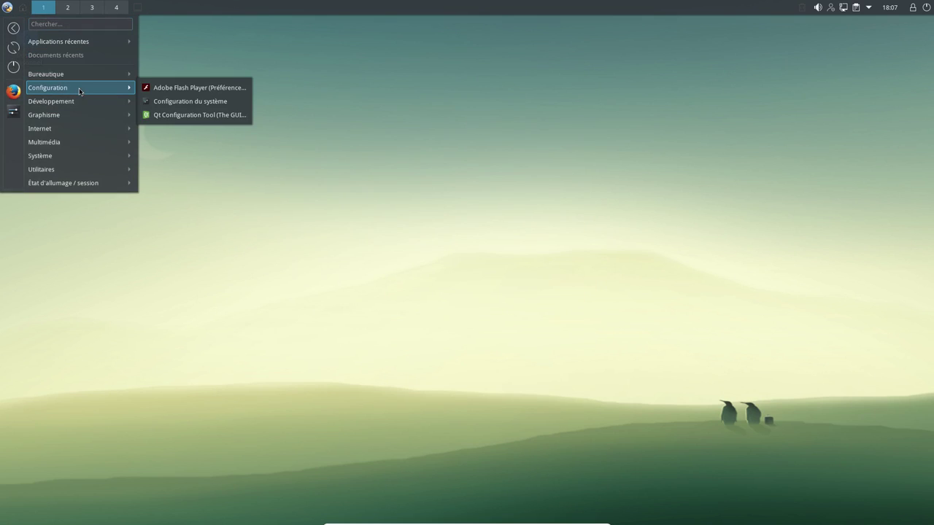
mouse_move(95, 74)
left_click(203, 170)
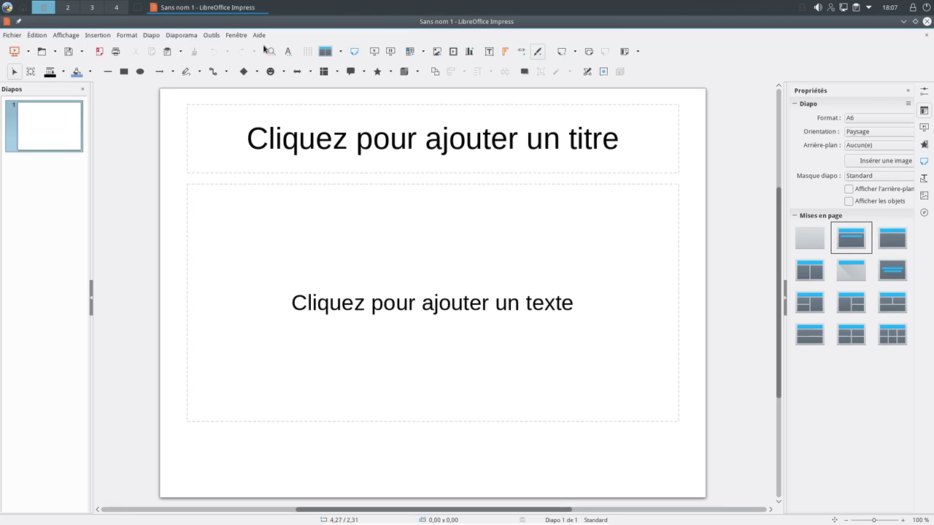
left_click(259, 35)
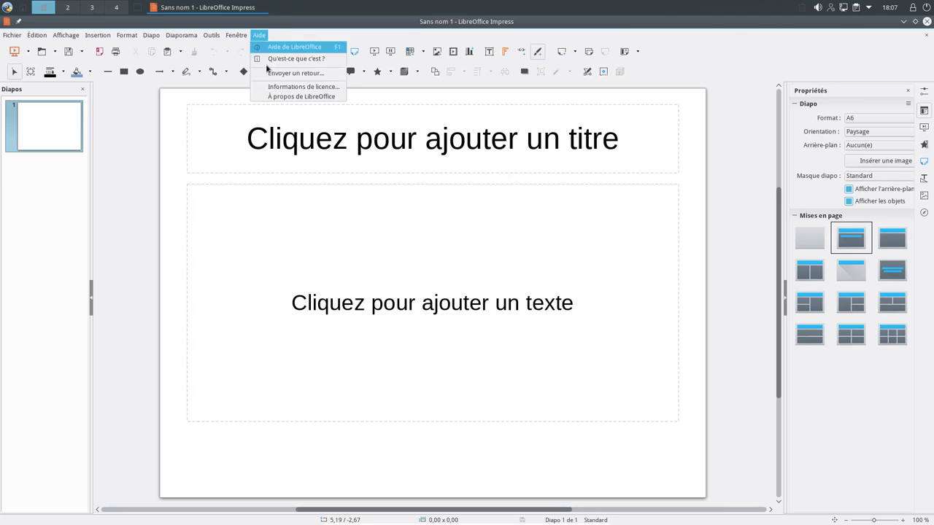
left_click(268, 94)
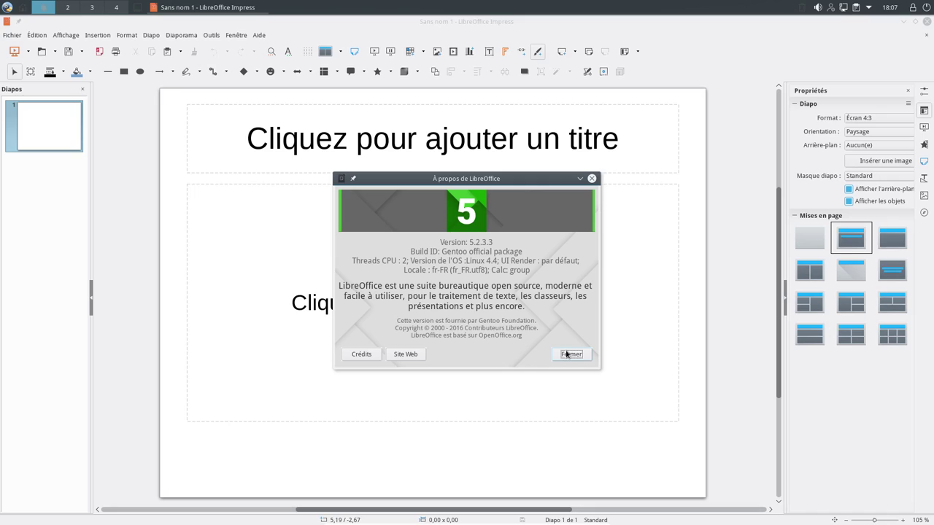
left_click(567, 354)
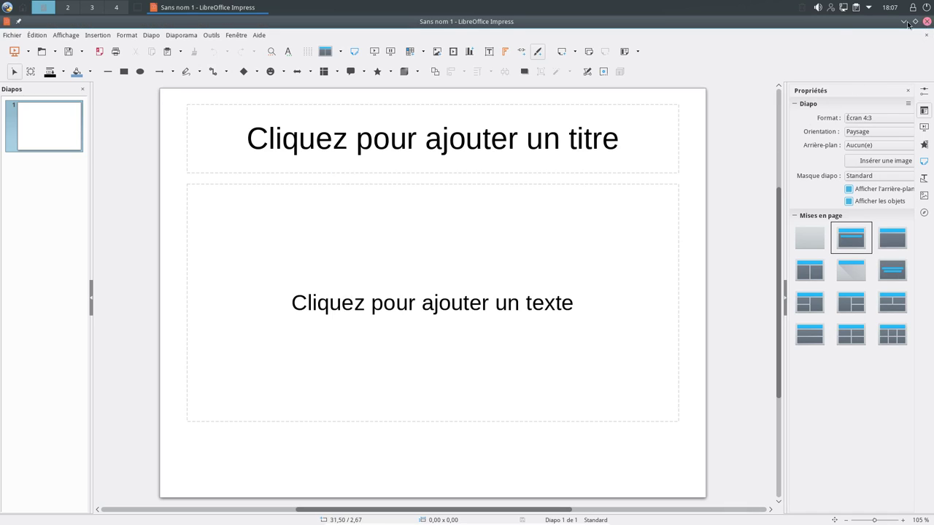
left_click(927, 22)
Step: Open Dossier personnel from the desktop to view the home folder in Dolphin, and close the window
left_click(27, 38)
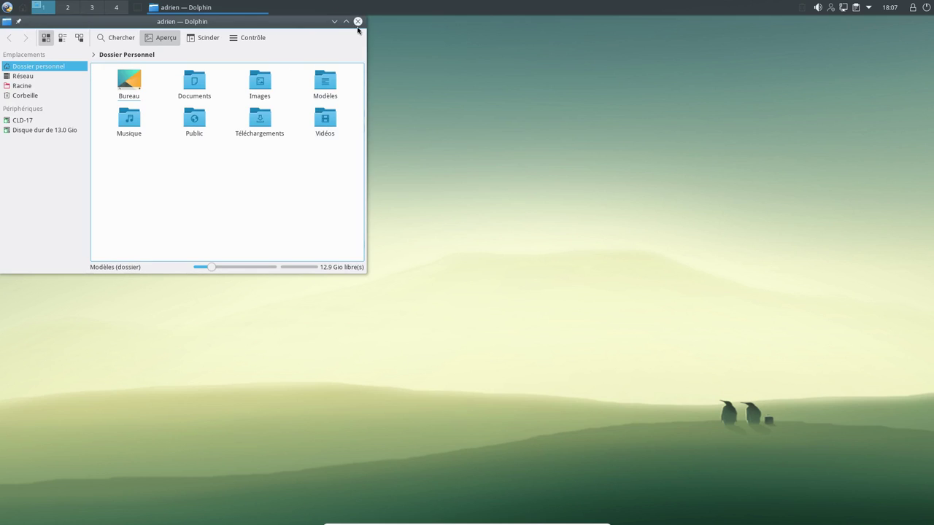
left_click(358, 21)
Step: Open the Adobe Flash Player preferences, review the camera and microphone, playback and advanced settings, and close them
left_click(7, 7)
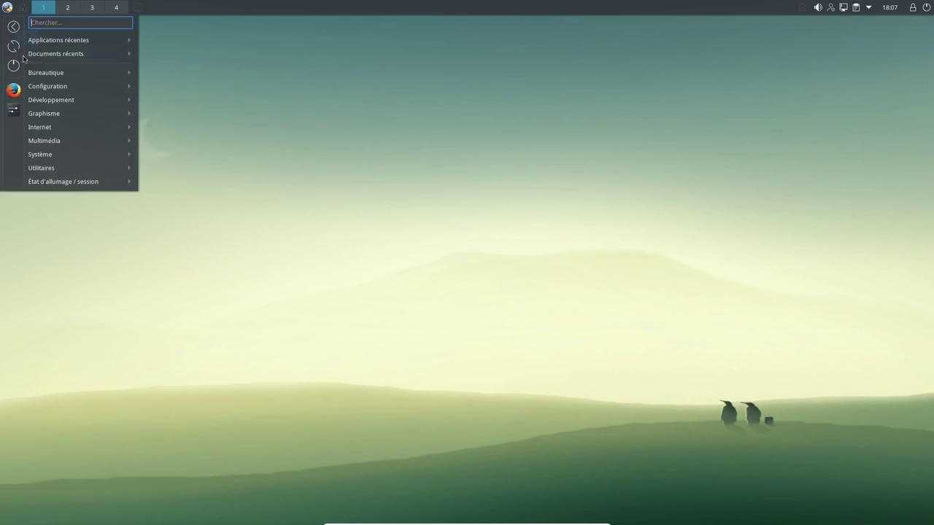
mouse_move(69, 88)
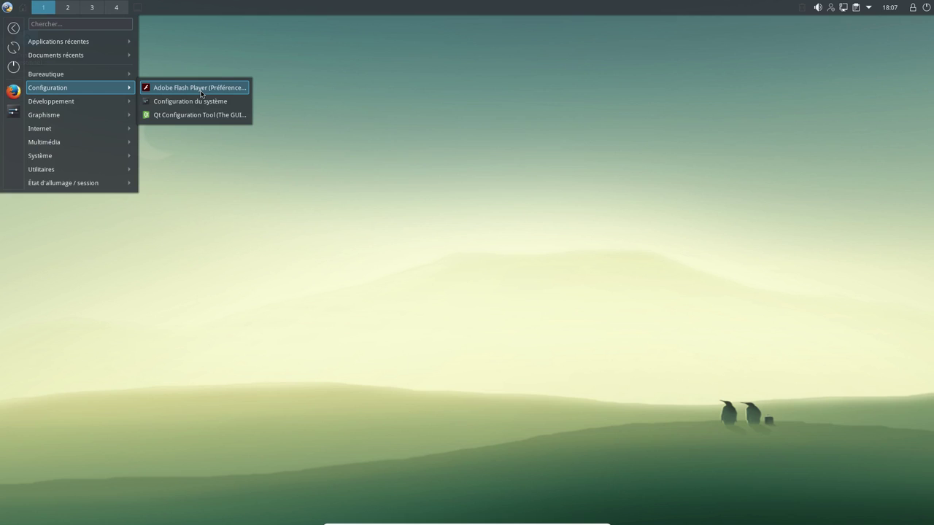
left_click(163, 91)
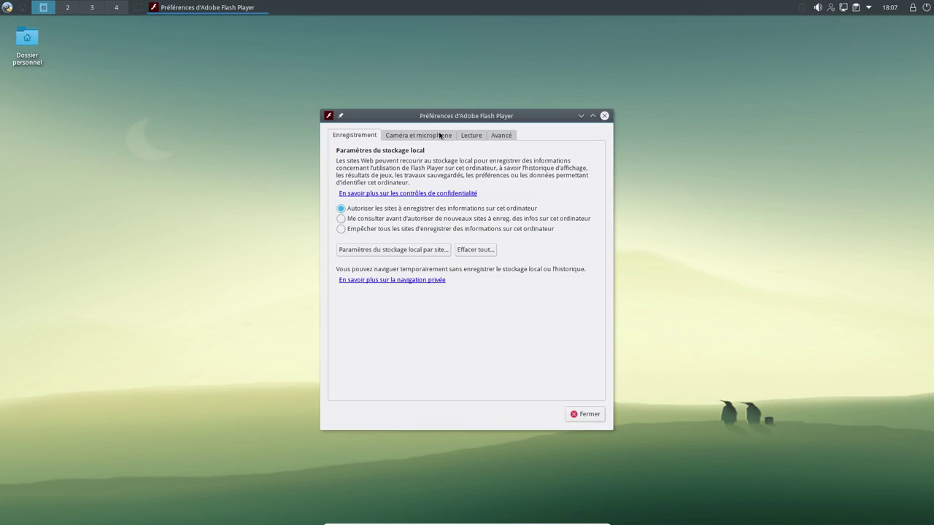
left_click(413, 136)
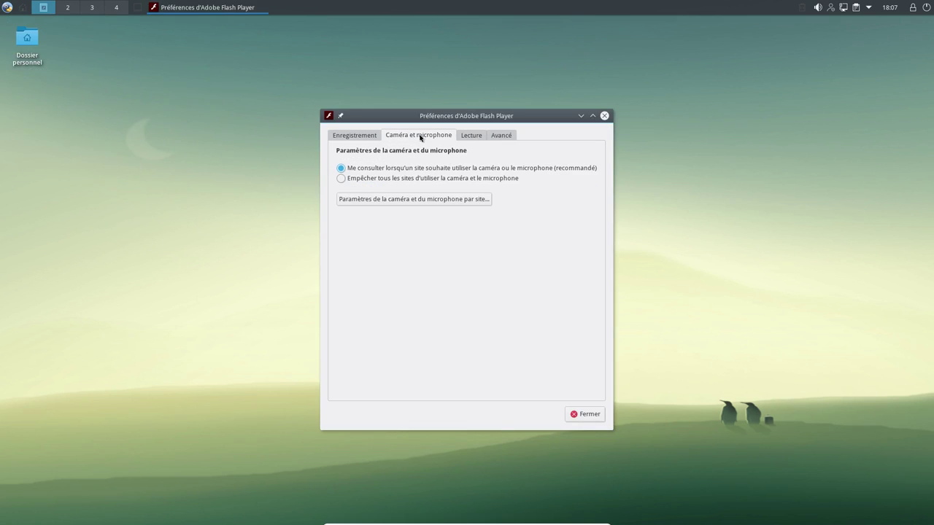
left_click(470, 136)
left_click(508, 136)
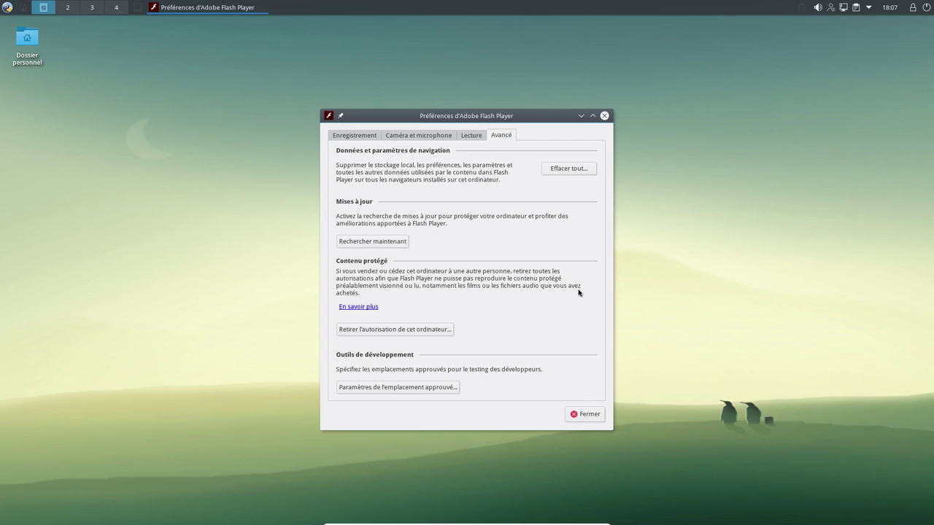
left_click(584, 415)
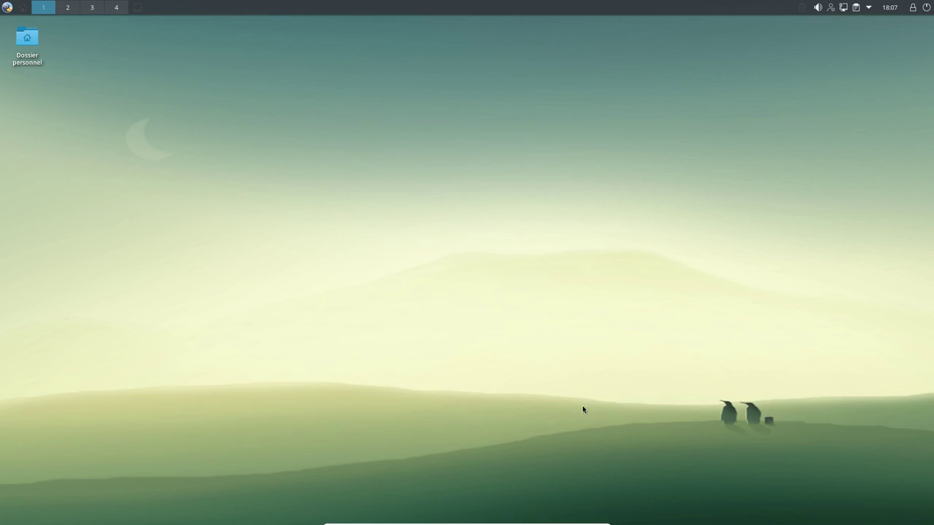
Step: Launch GIMP from the Graphisme applications, maximize it, check its version in À propos, and close it
left_click(4, 6)
mouse_move(57, 91)
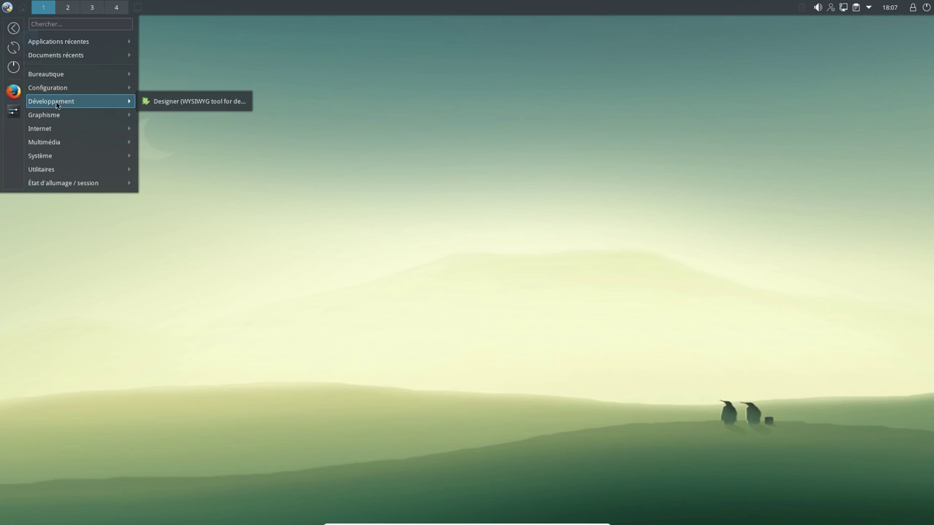
mouse_move(81, 116)
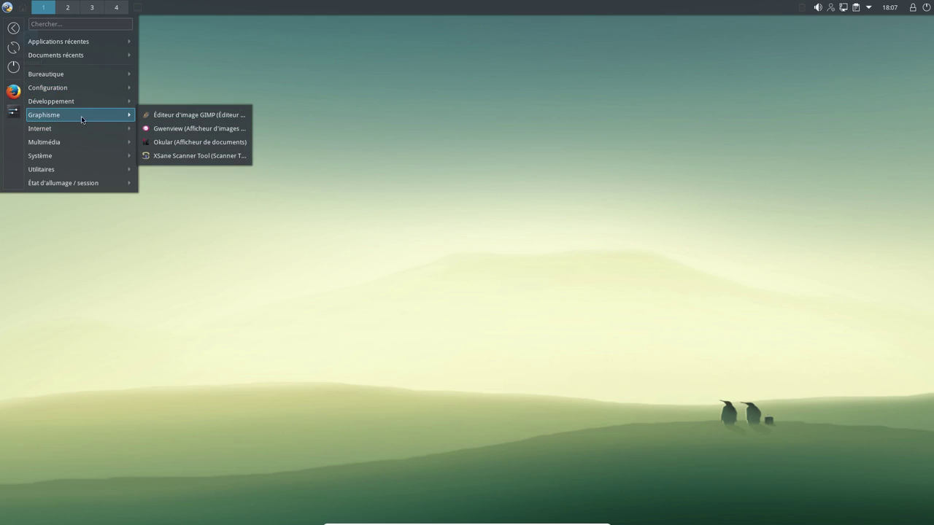
left_click(167, 119)
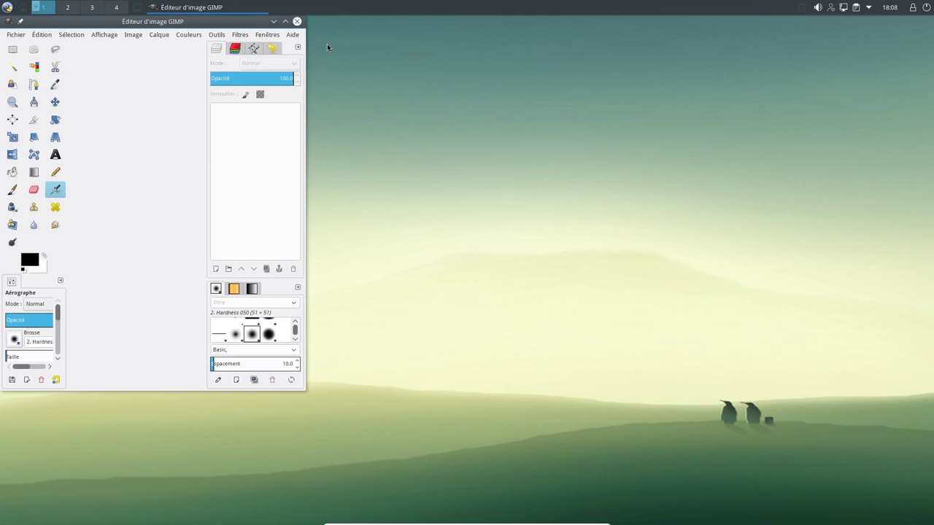
left_click(285, 21)
left_click(290, 36)
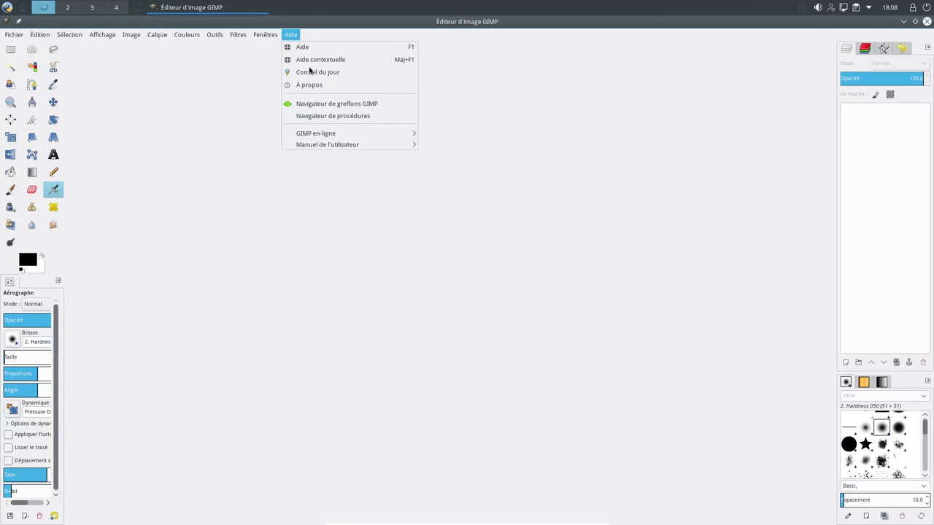
left_click(311, 89)
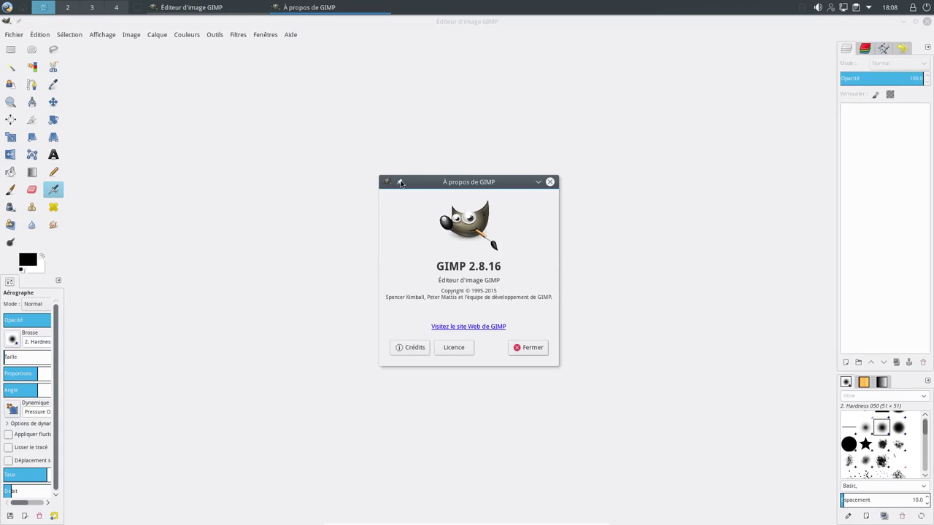
left_click(532, 348)
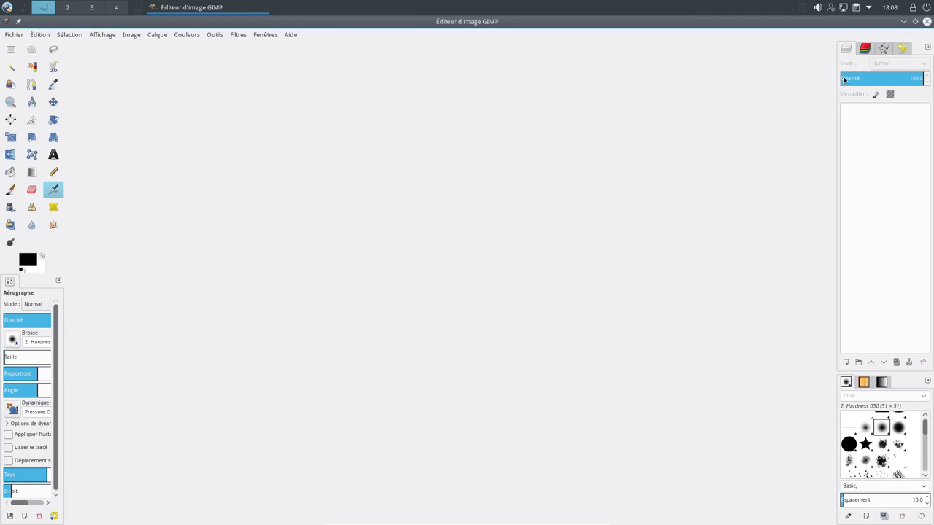
left_click(926, 21)
Step: Launch Mozilla Firefox from the Internet applications and look at its uBlock Origin add-on popup
left_click(8, 7)
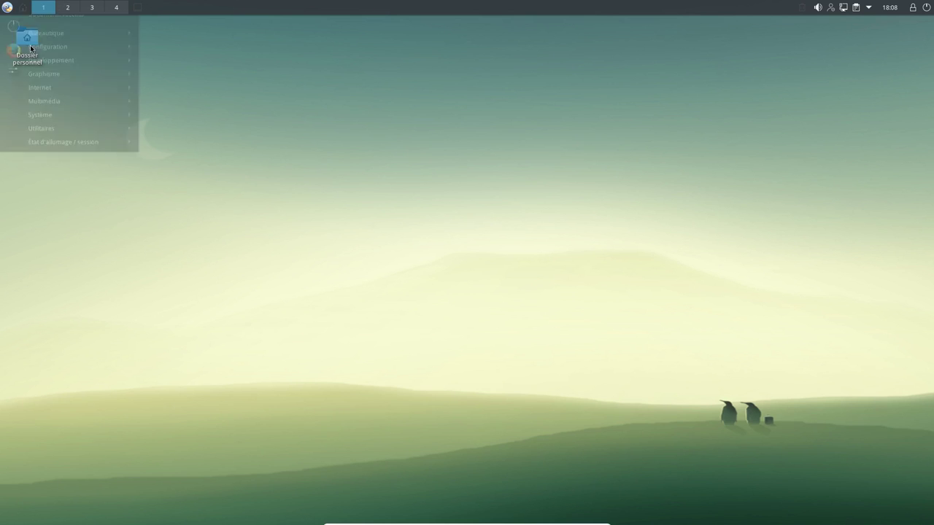
mouse_move(70, 124)
mouse_move(105, 129)
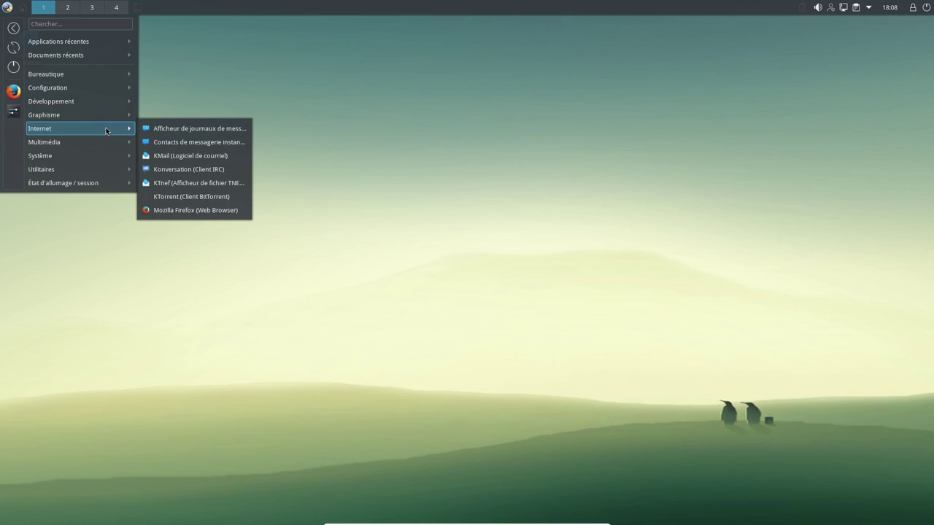
left_click(175, 212)
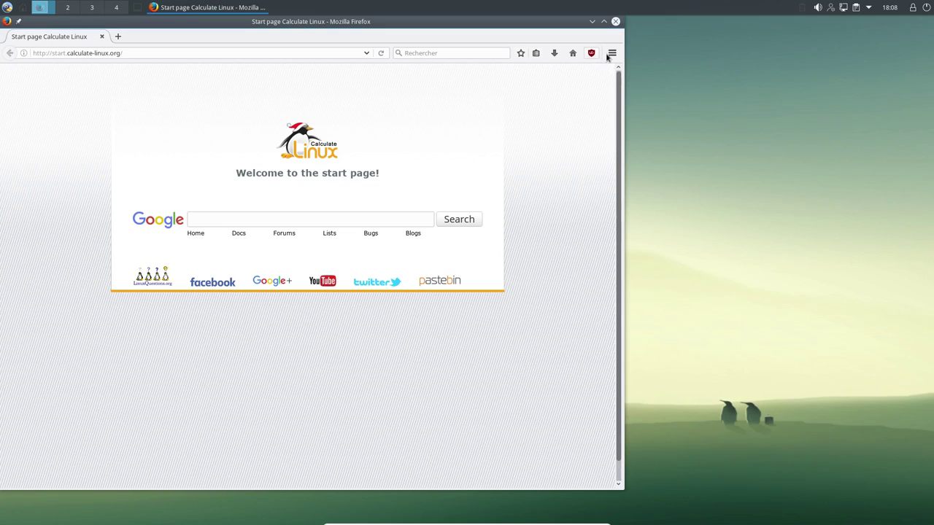
left_click(591, 53)
left_click(591, 54)
Step: Check the browser version in À propos de Firefox and close that window
left_click(612, 53)
left_click(584, 300)
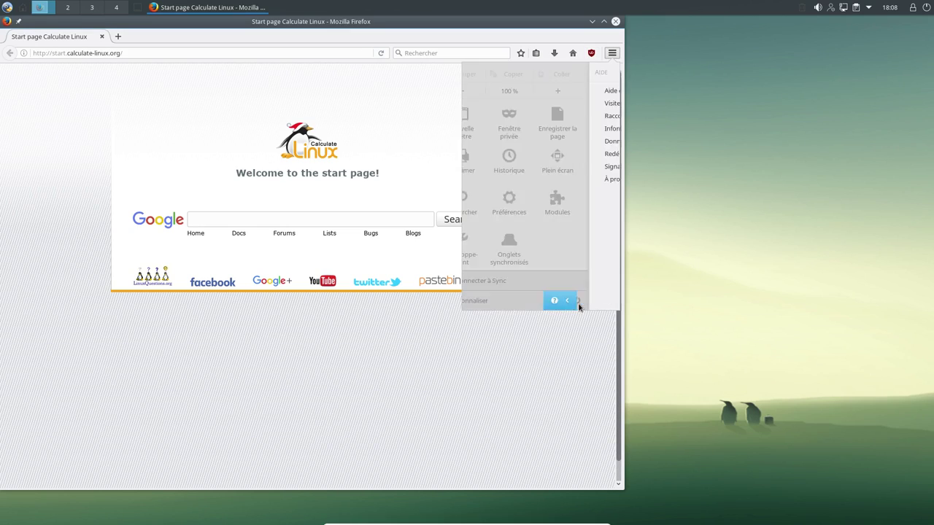
left_click(518, 180)
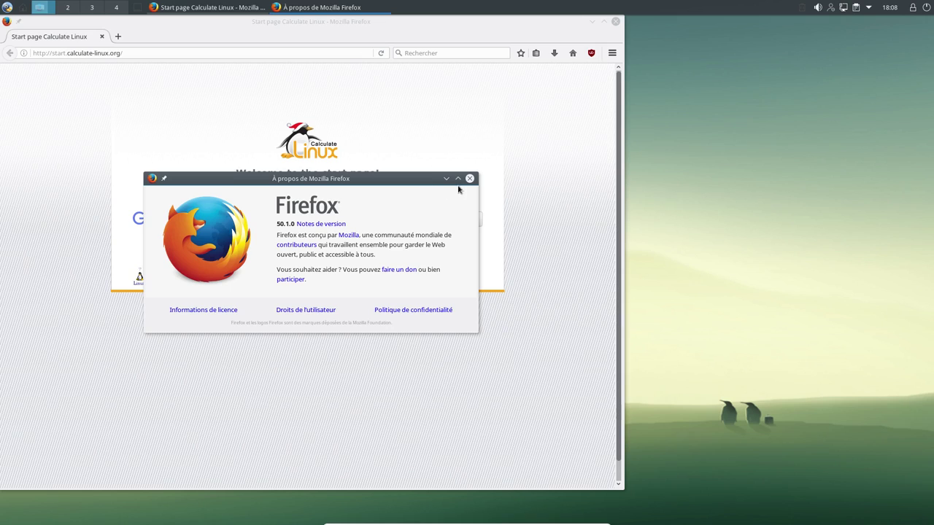
left_click(469, 179)
Step: Move the Firefox window towards the middle of the desktop and open its add-ons manager (Modules)
left_click_drag(393, 20, 559, 34)
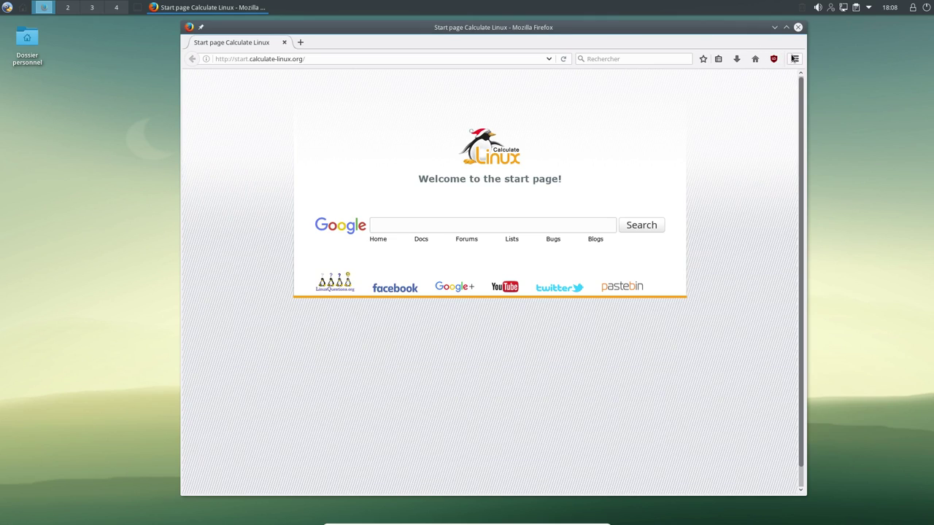
left_click(794, 58)
left_click(767, 306)
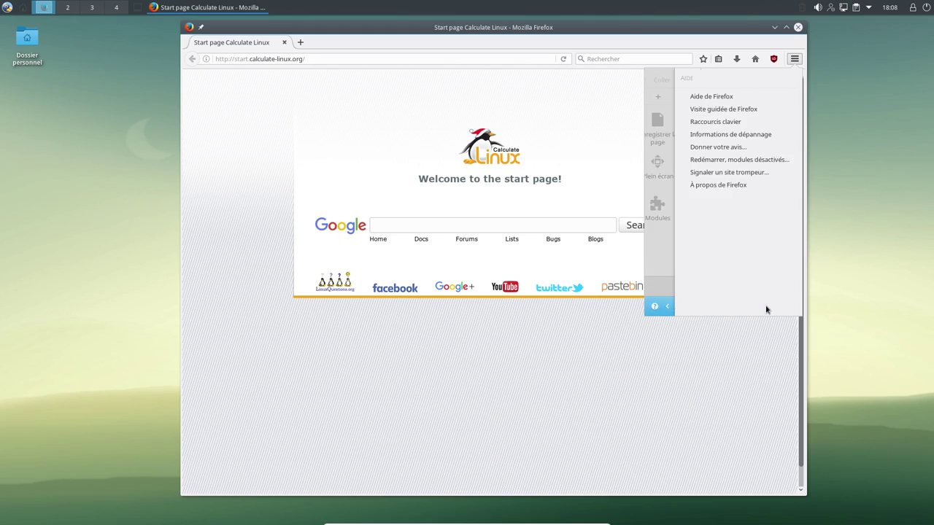
left_click(795, 62)
left_click(794, 61)
left_click(771, 228)
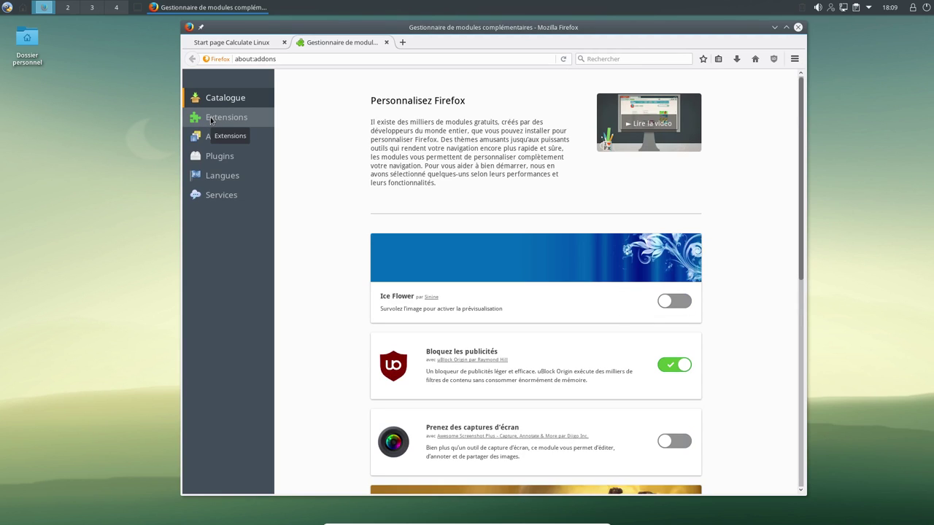
Step: Examine the installed Extensions, Apparence and Plugins entries in the add-ons manager, and close Firefox
left_click(211, 120)
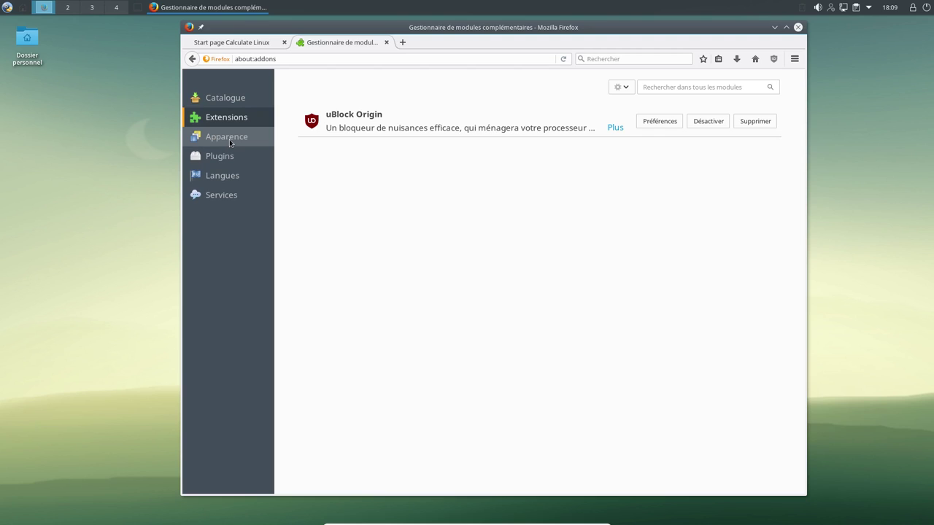
left_click(254, 136)
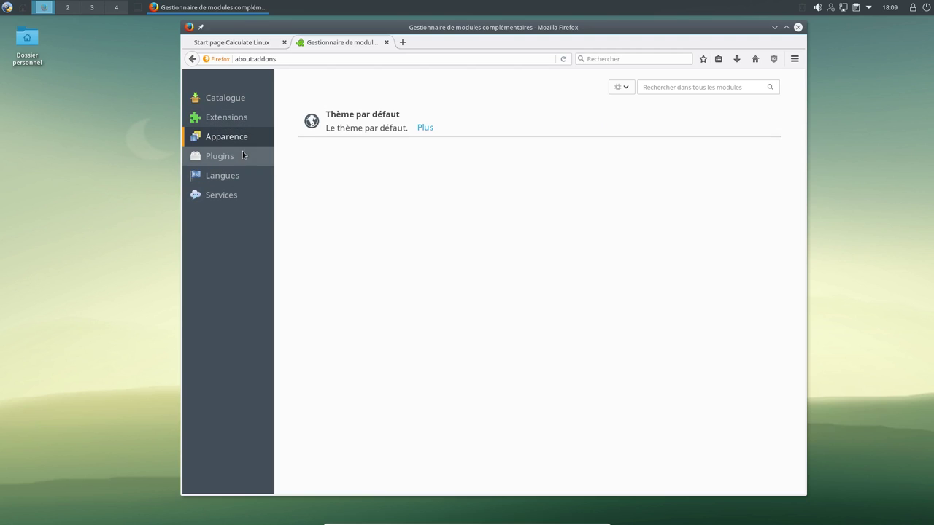
left_click(242, 161)
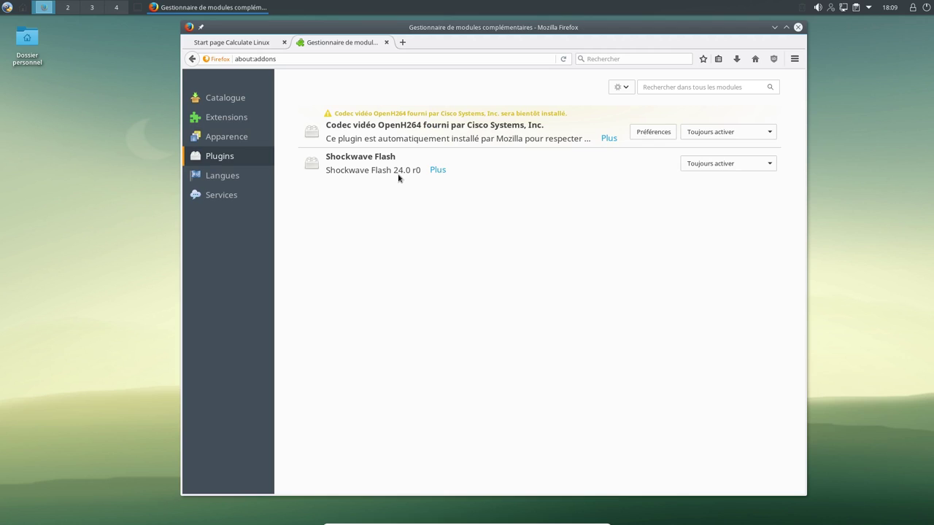
left_click(799, 30)
Step: Launch the Clementine music player from the Multimédia applications
left_click(7, 8)
mouse_move(46, 129)
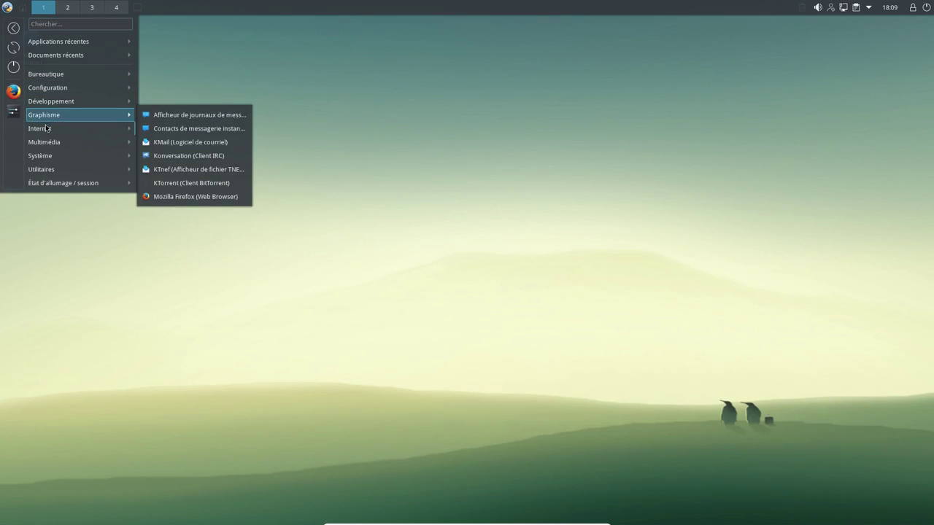
mouse_move(57, 152)
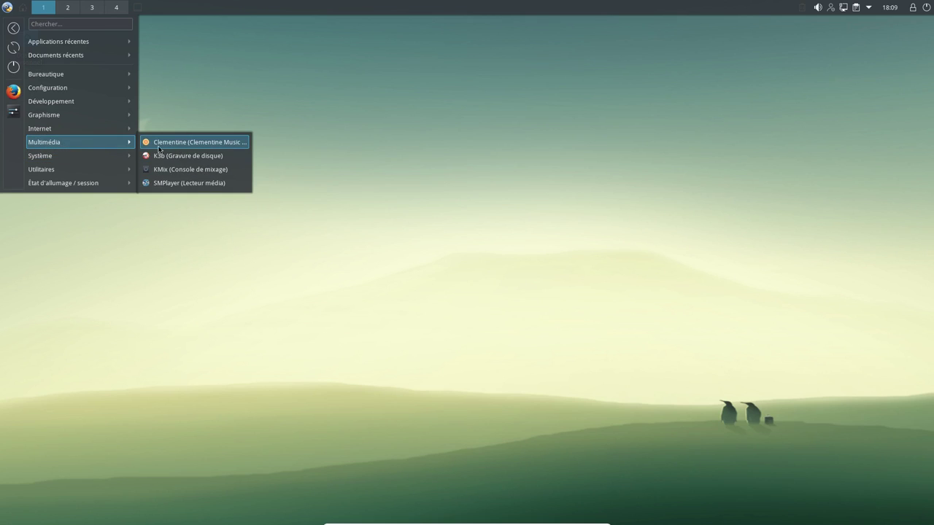
left_click(173, 145)
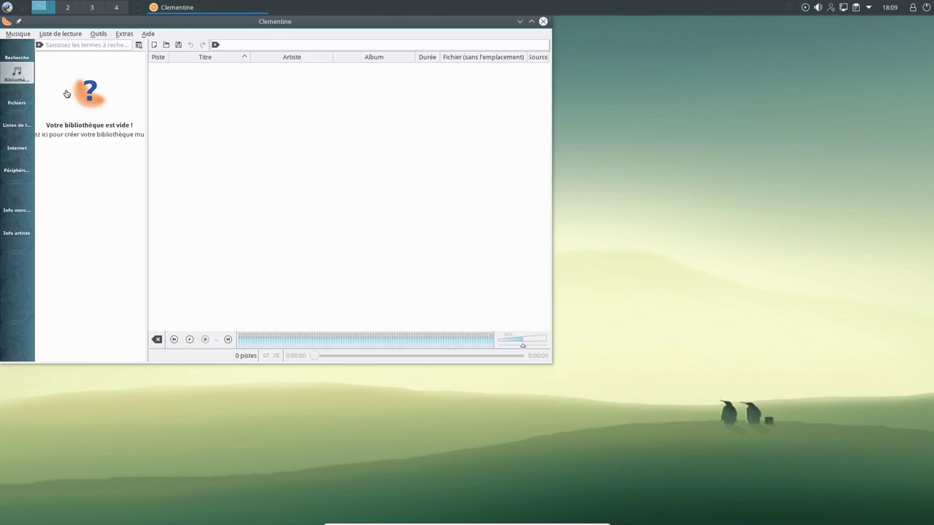
Step: Launch the SMPlayer media player from the Multimédia applications and move its window towards the middle of the desktop
left_click(6, 8)
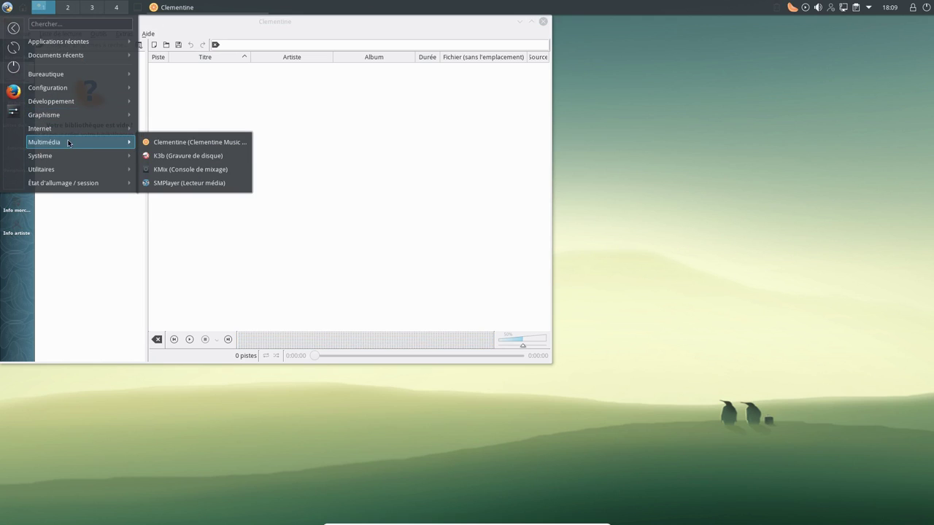
mouse_move(68, 155)
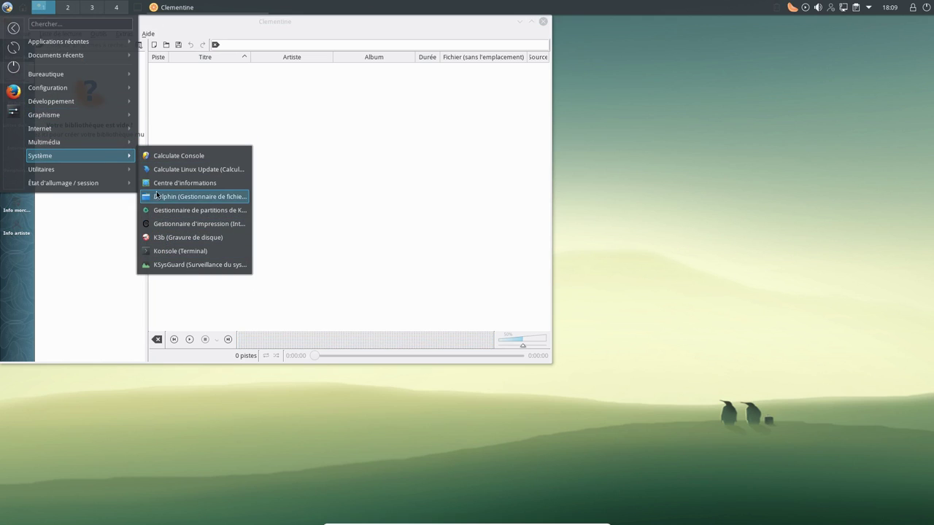
mouse_move(91, 136)
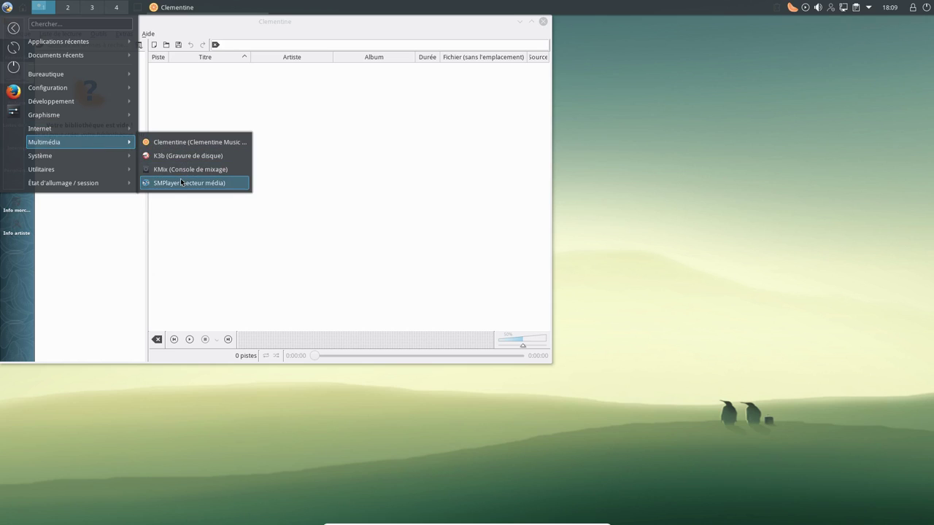
left_click(180, 178)
left_click_drag(267, 27, 680, 70)
Step: Check the player's version in À propos de SMPlayer and close both the dialog and SMPlayer
left_click(638, 75)
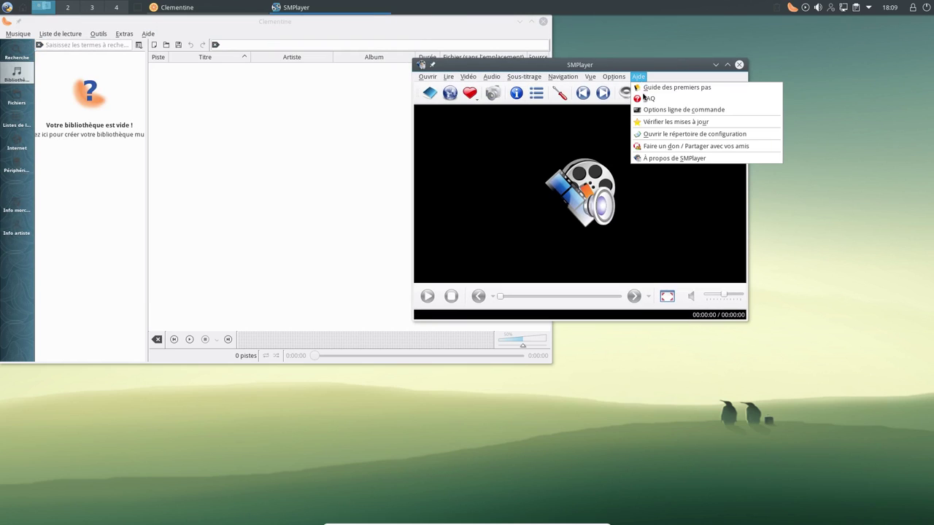
left_click(658, 158)
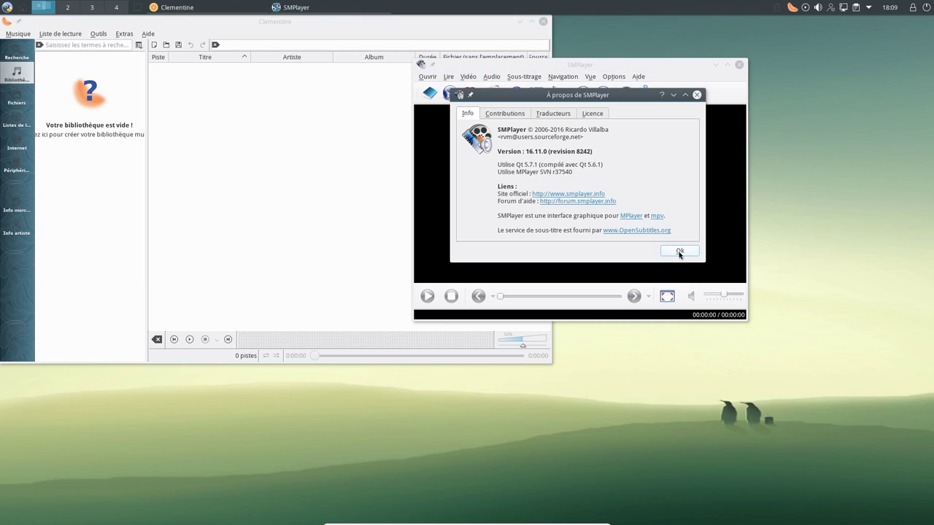
left_click(685, 254)
left_click(739, 65)
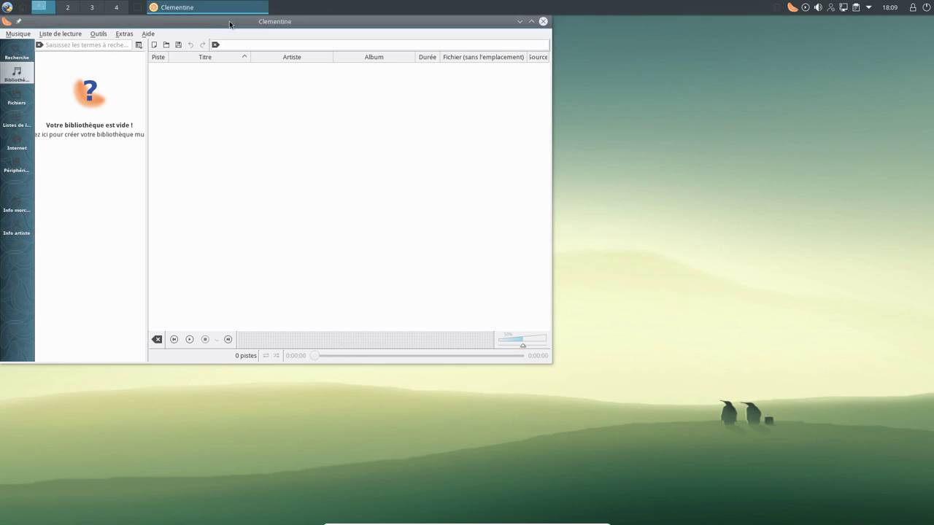
Step: Read Clementine's À propos de Qt and À propos de Clementine windows for version details and close them
left_click(149, 34)
left_click(172, 54)
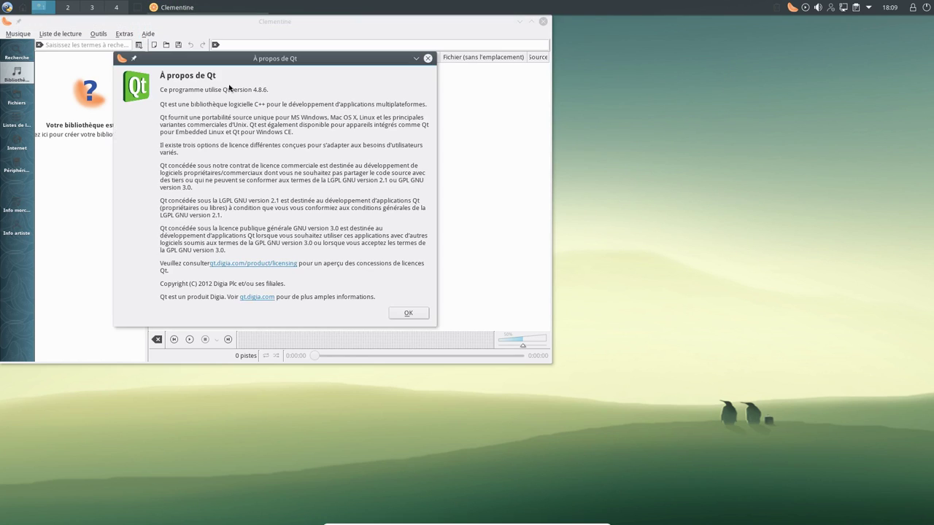
left_click(419, 313)
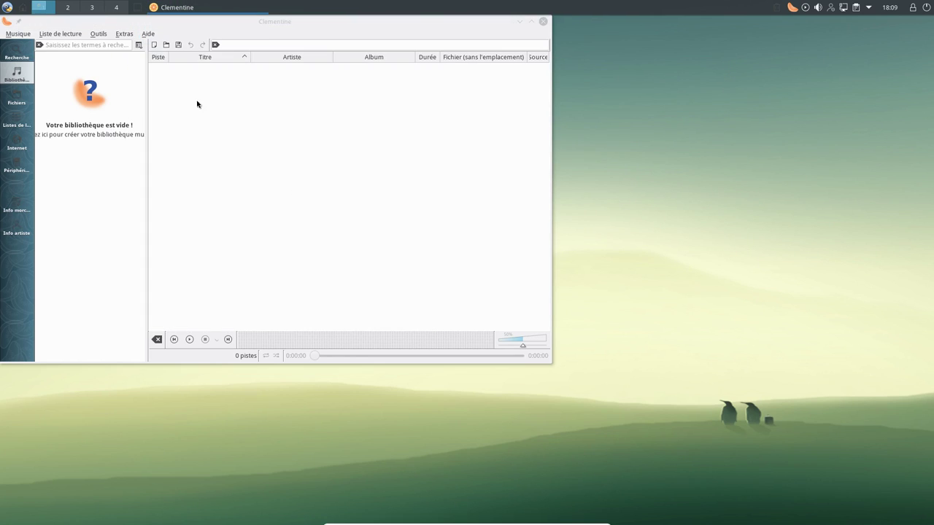
left_click(148, 33)
left_click(153, 45)
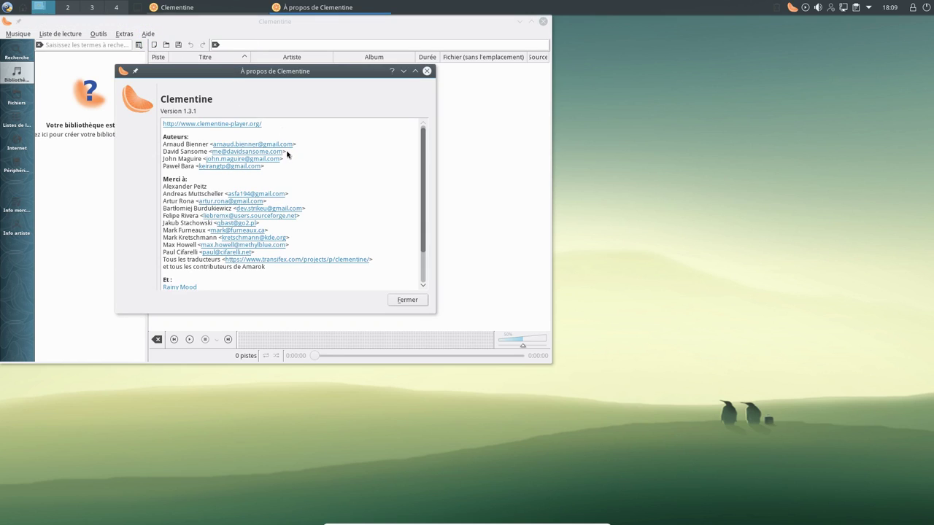
left_click(408, 300)
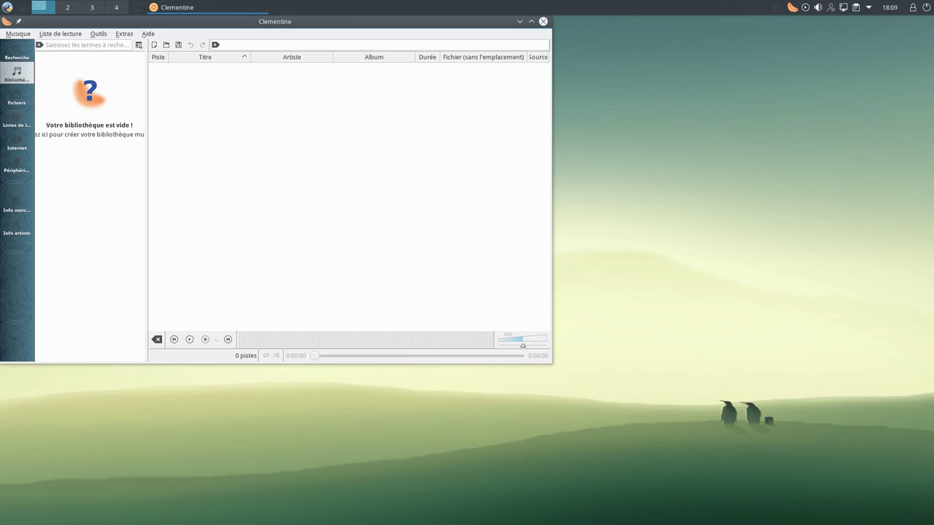
Step: Launch Firefox from the applications launcher's favourites and close Clementine
left_click(7, 7)
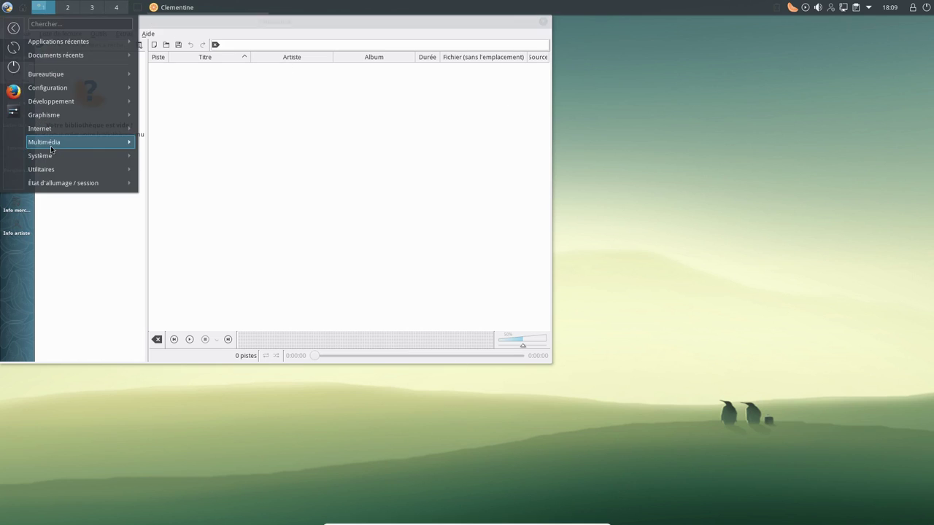
left_click(14, 90)
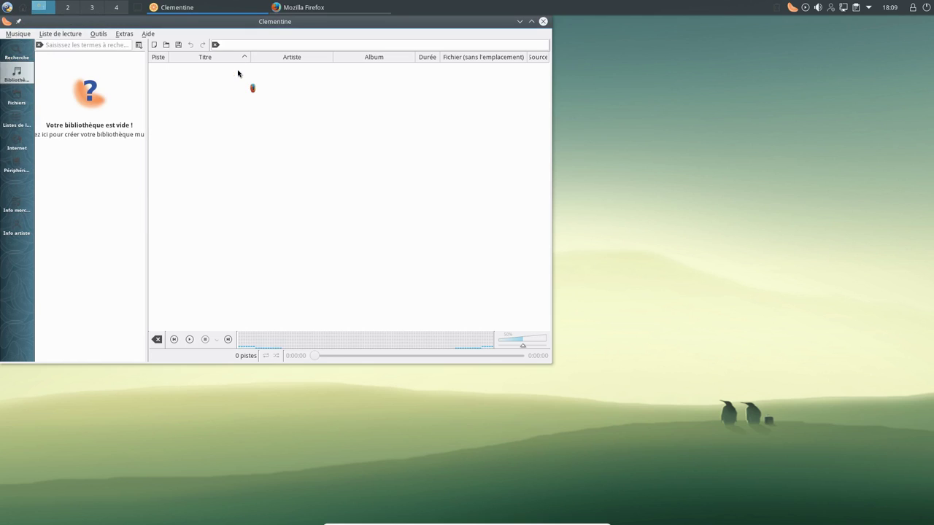
left_click(542, 23)
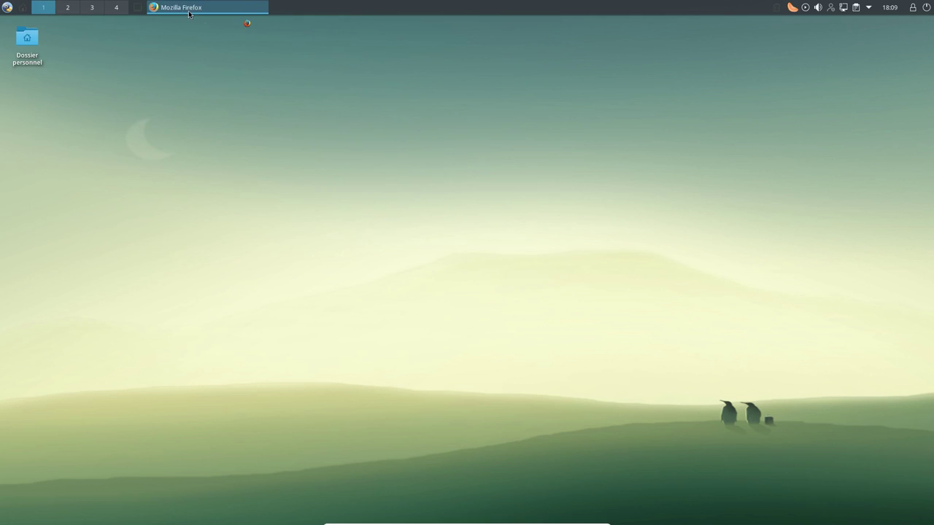
Step: Examine the applications offered in the Système and Utilitaires categories of the launcher
left_click(6, 7)
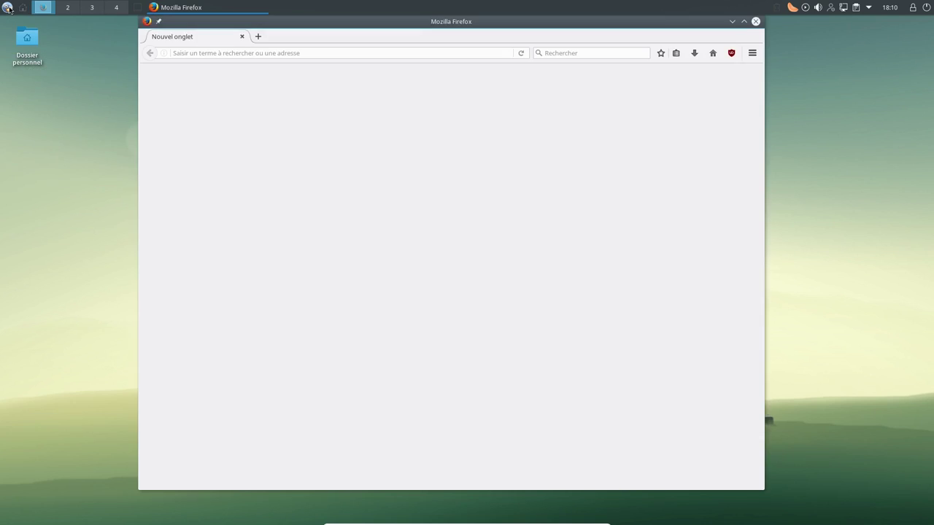
left_click(7, 8)
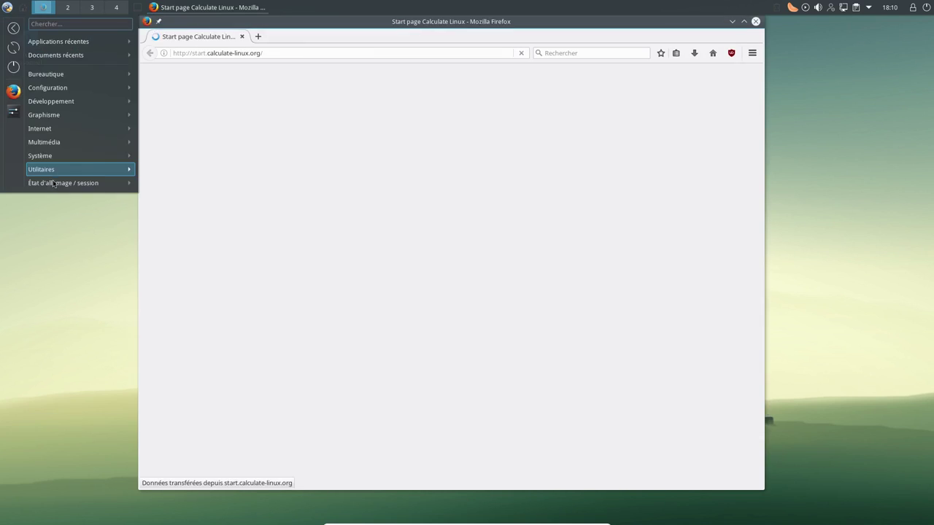
mouse_move(51, 144)
mouse_move(63, 159)
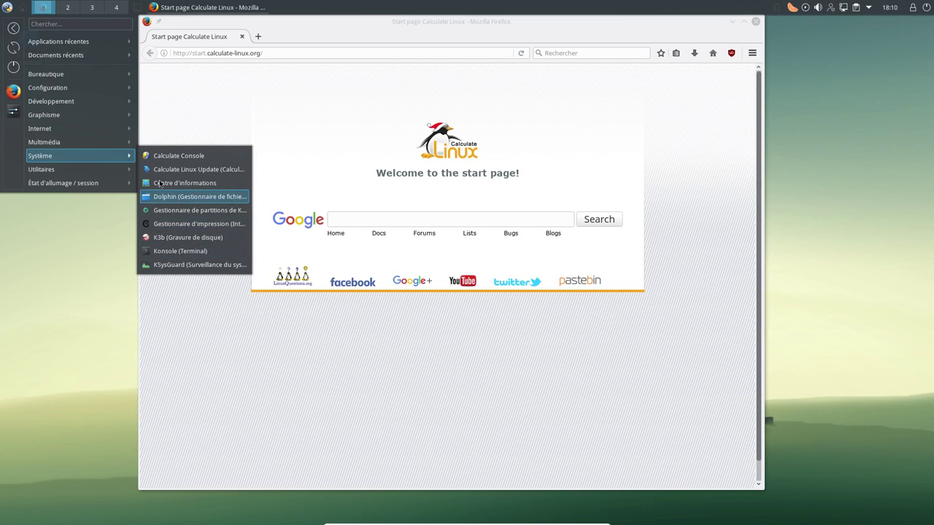
mouse_move(88, 169)
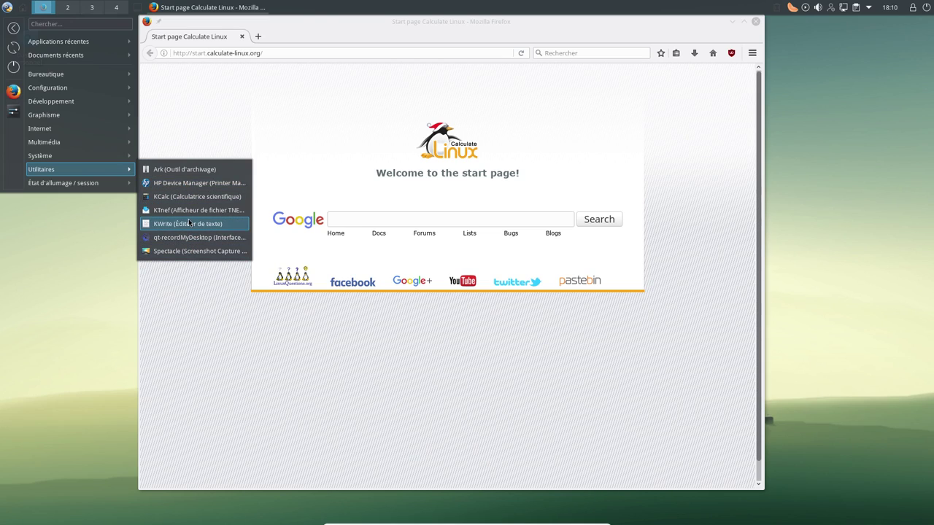
left_click(267, 52)
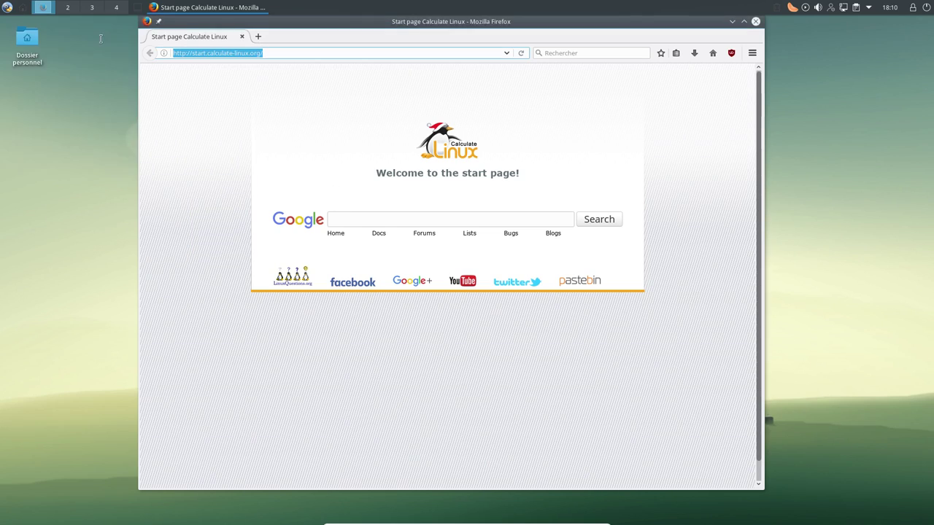
type("youtube")
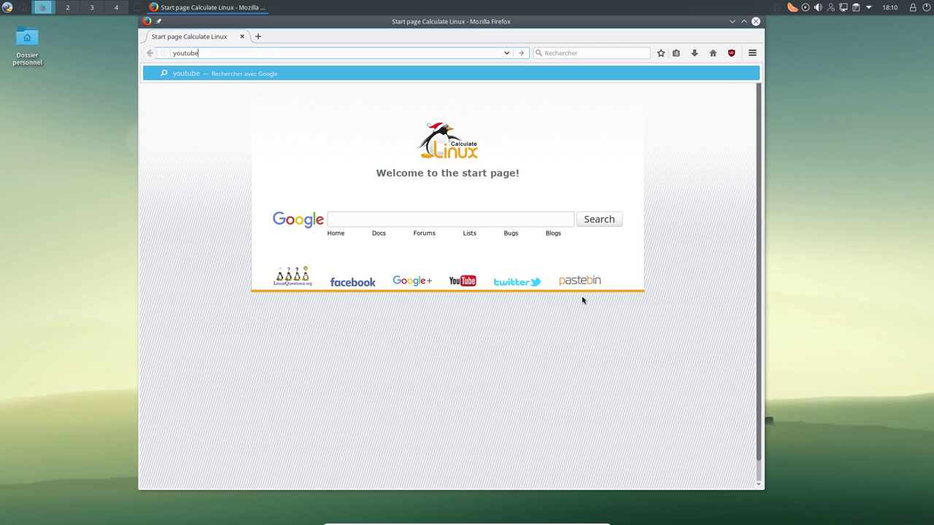
key("Return")
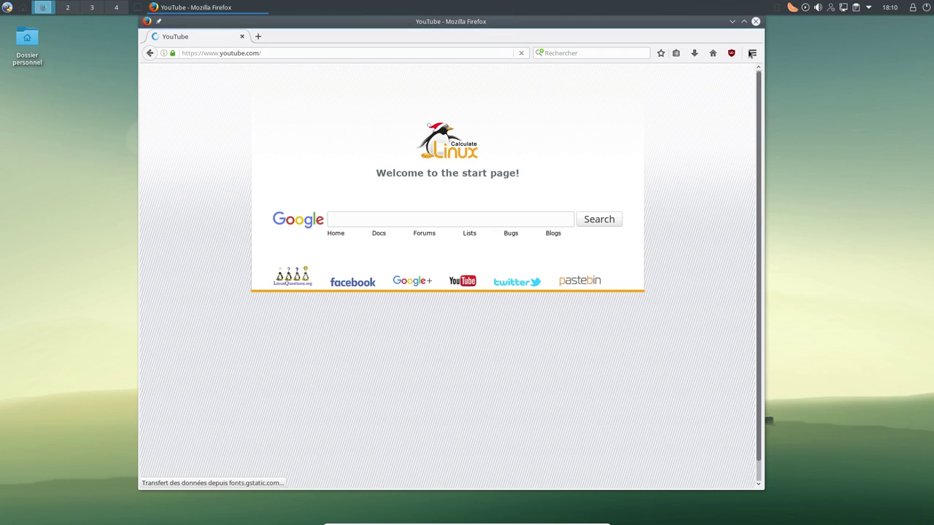
left_click(752, 52)
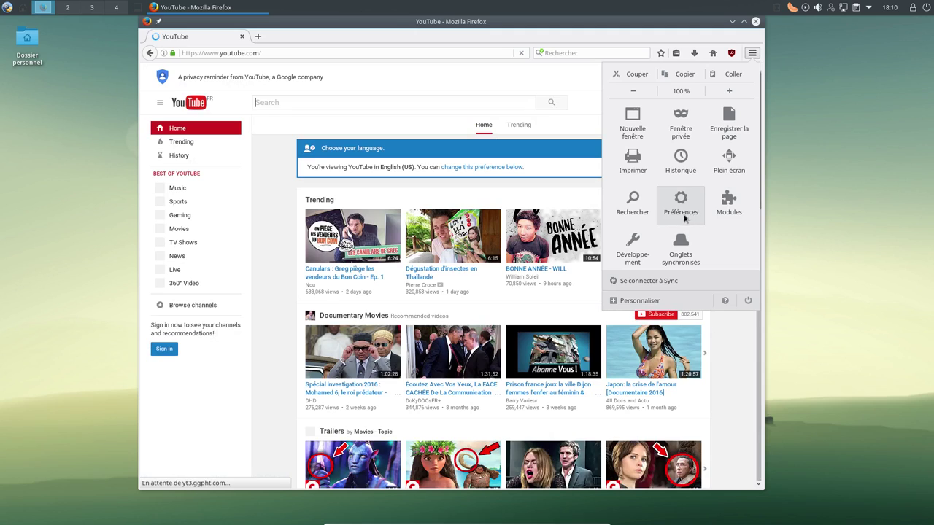
left_click(270, 199)
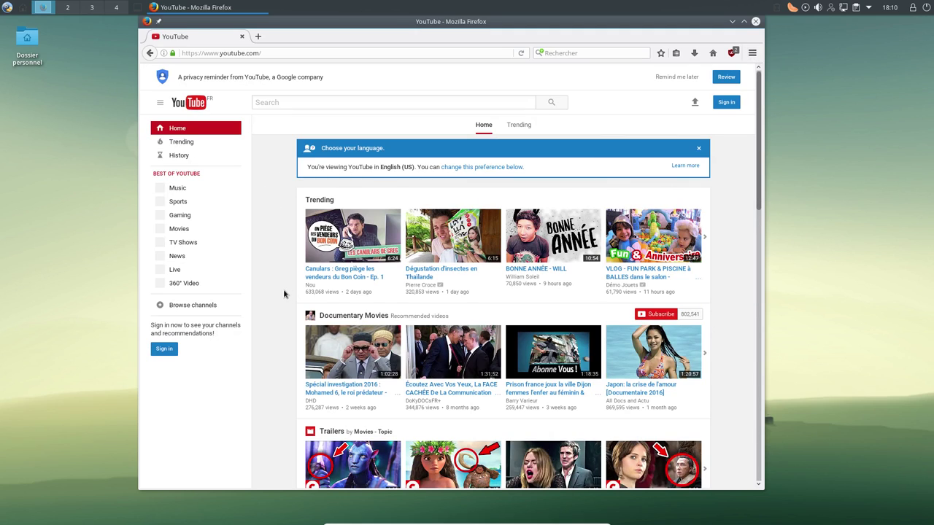
Step: Play the "Sia - The Greatest" video from the YouTube home page and skip ahead past its intro
scroll(379, 446, "down", 3)
scroll(379, 446, "down", 1)
left_click(328, 452)
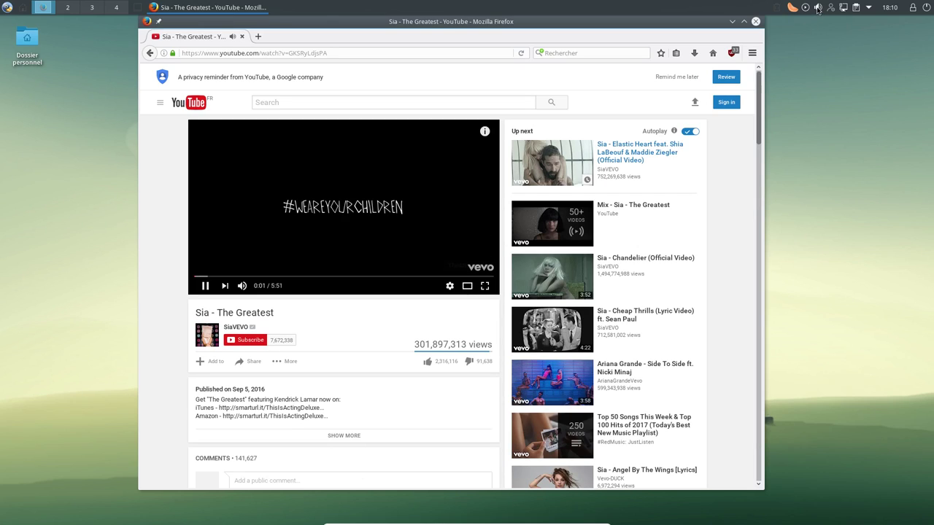
left_click(253, 278)
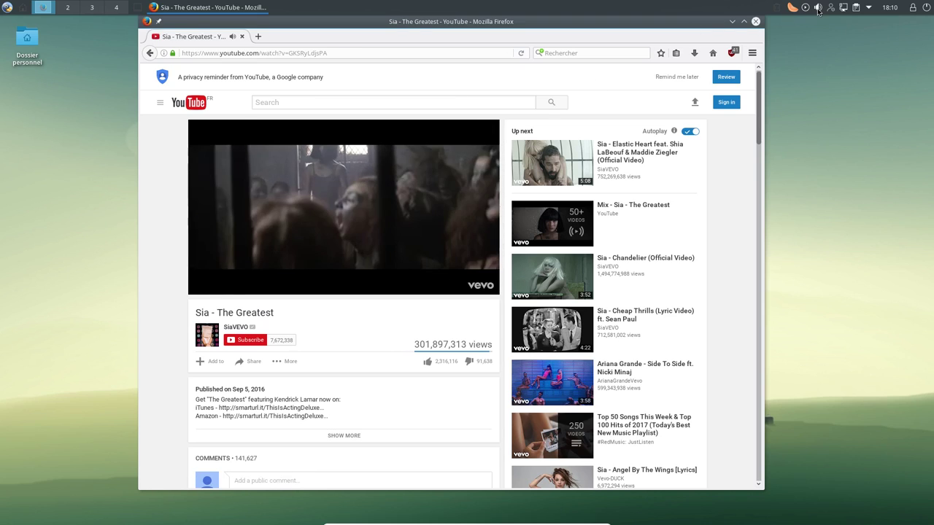
Step: Raise the internal digital (IEC958) and analogue stereo outputs to maximum volume and dismiss the mixer
mouse_move(818, 11)
scroll(819, 11, "down", 7)
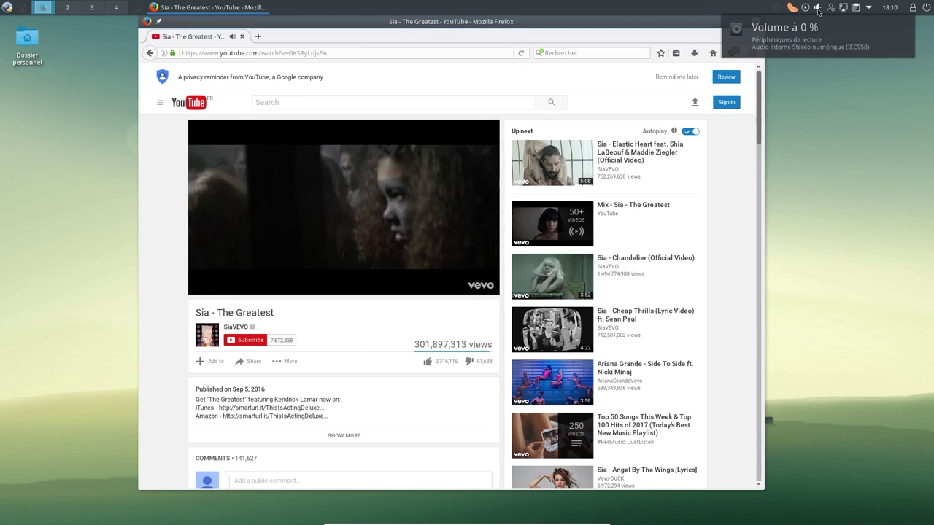
left_click(819, 11)
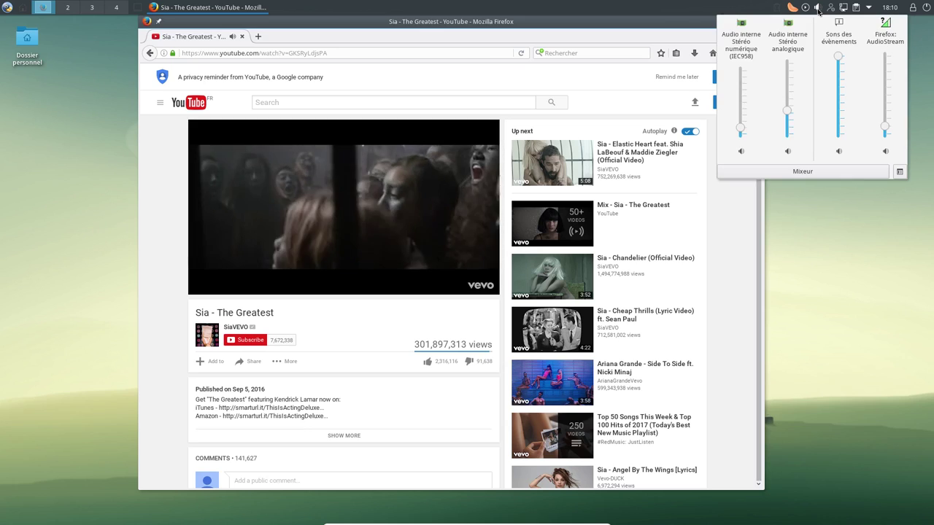
left_click_drag(740, 129, 744, 66)
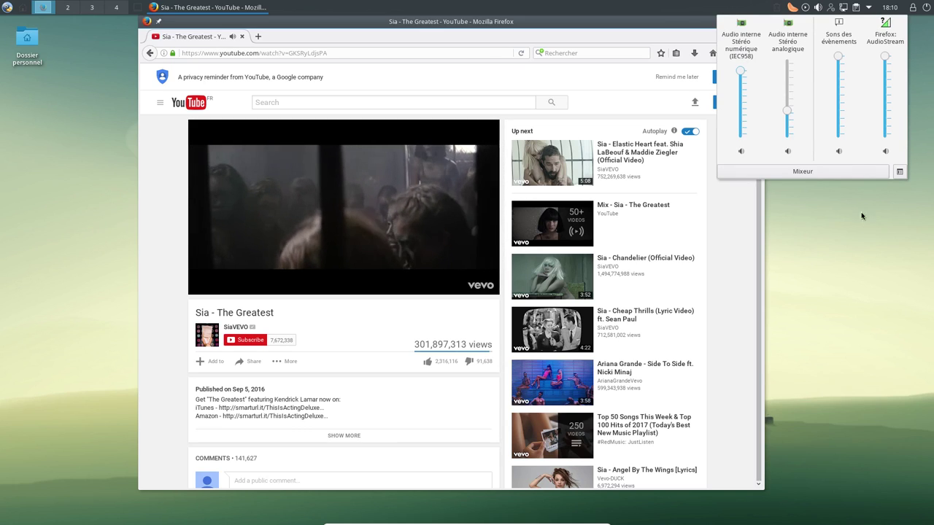
left_click_drag(786, 104, 788, 61)
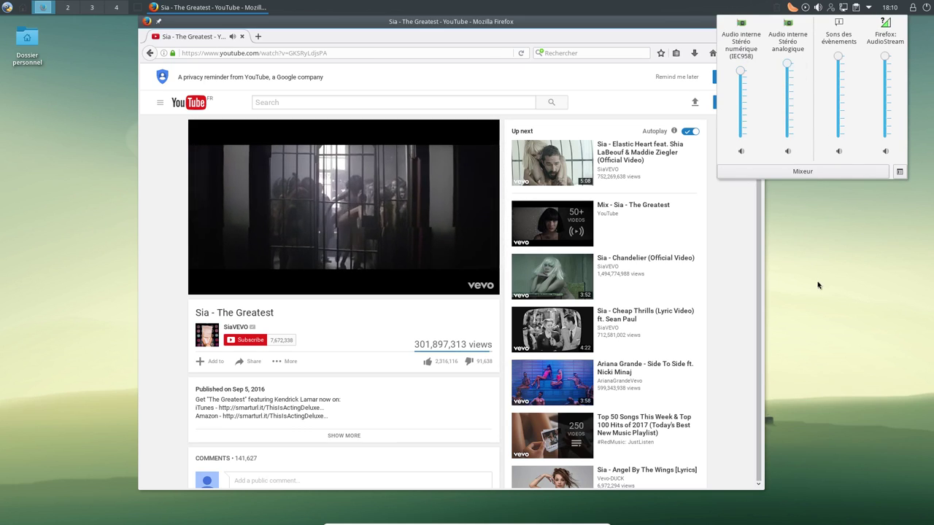
left_click(818, 284)
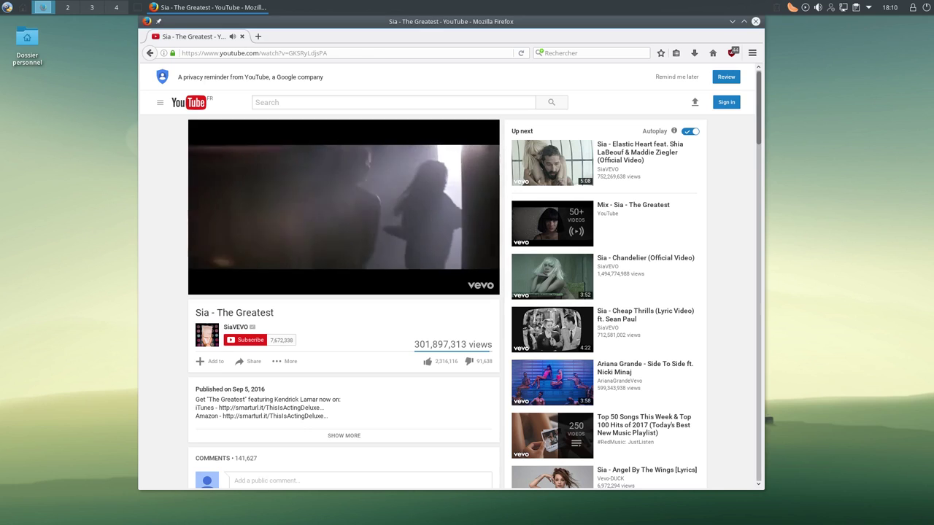
Step: Open the YouTube HTML5 Video Player information page from the playing video
mouse_move(350, 269)
right_click(407, 199)
left_click(437, 319)
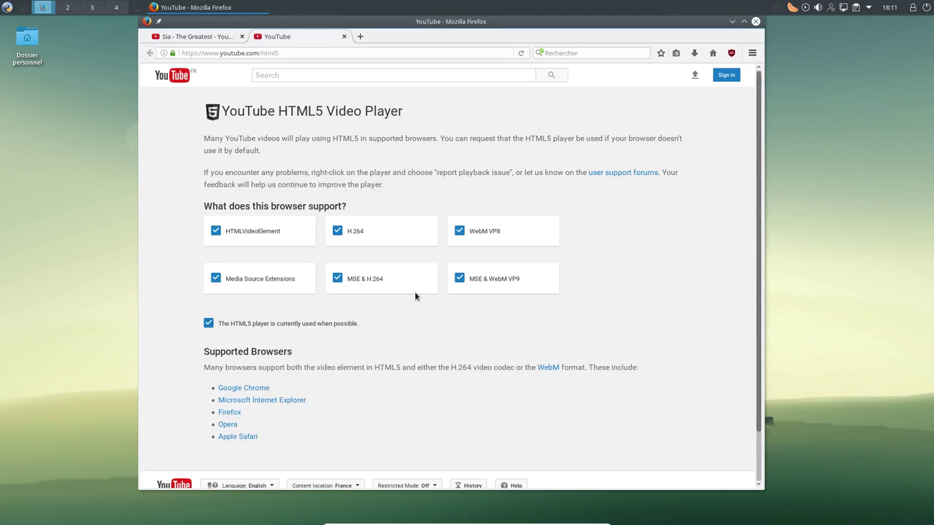
Step: Load inlimbo1.bandcamp.com in the current tab and play the track "SOLaire [Solar in G]" from Allegories [LP]
left_click(322, 53)
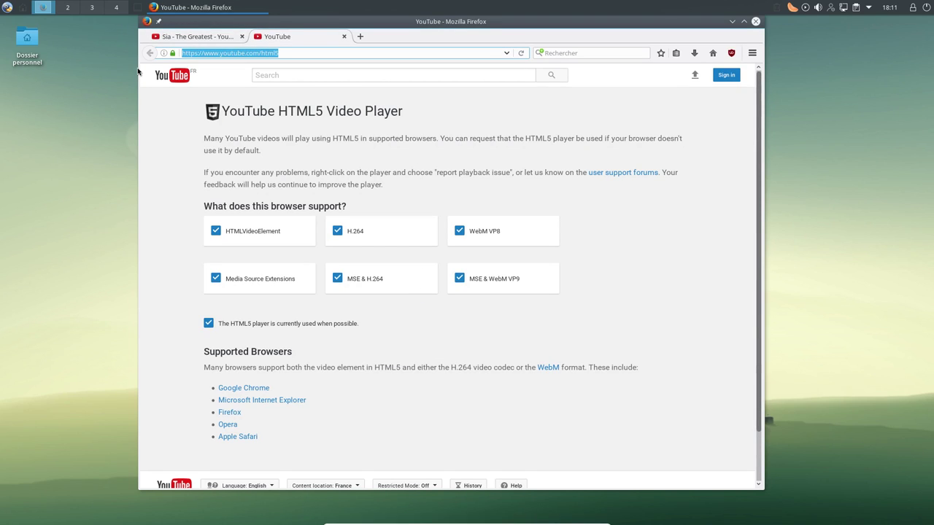
type("bandcamp")
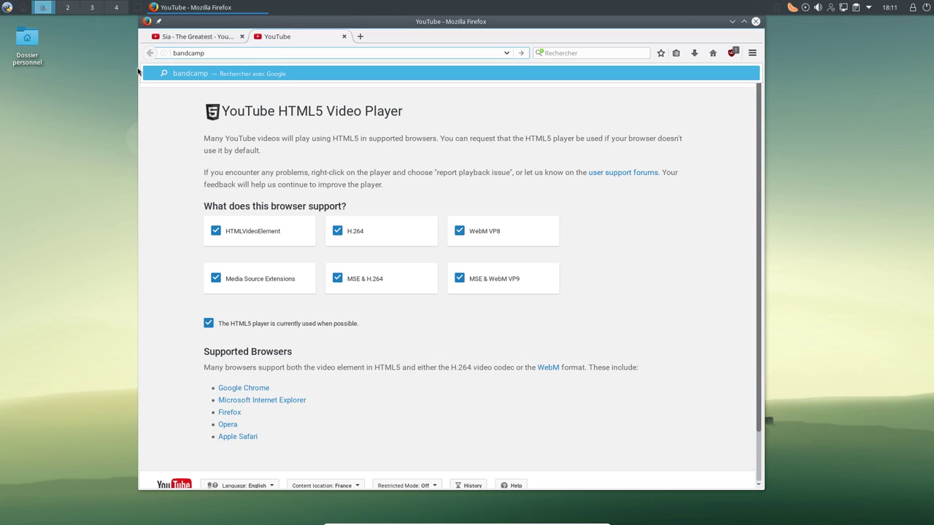
key("Escape")
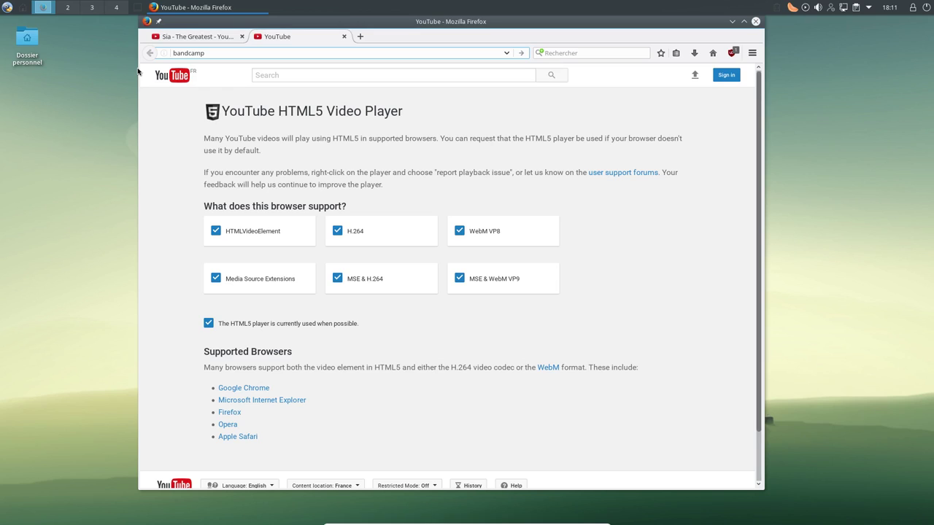
key("Home")
type("inlimbo ")
type(".")
type(".com")
key("Return")
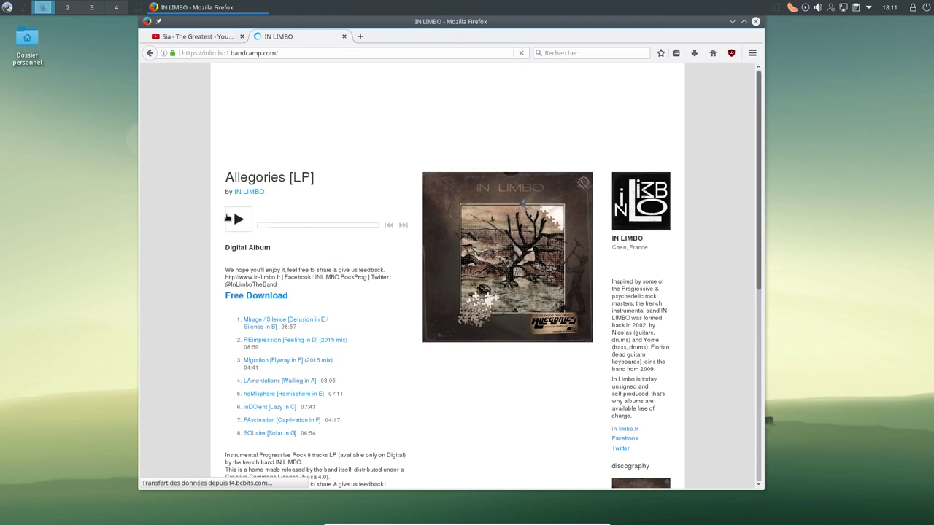
key("space")
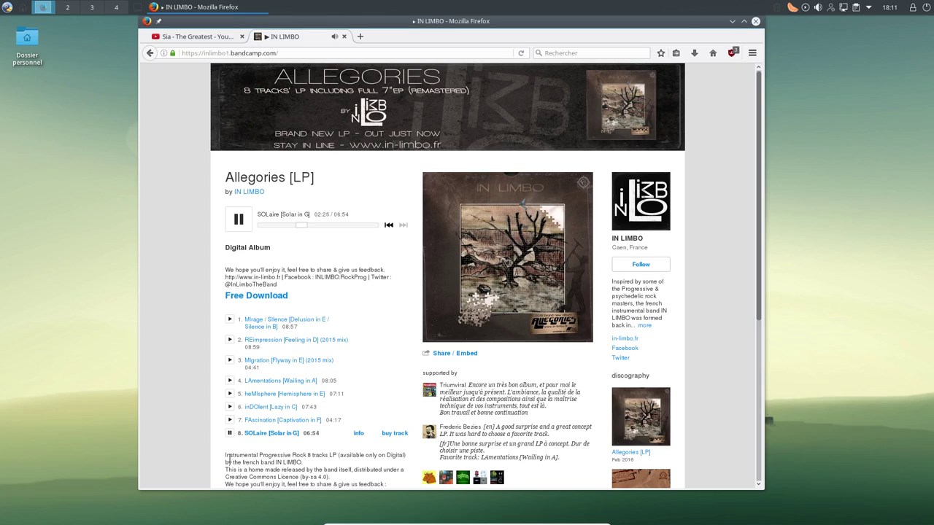
Step: Search the web for "altermusique" in the current tab and open the Altermusique.org site
left_click(296, 53)
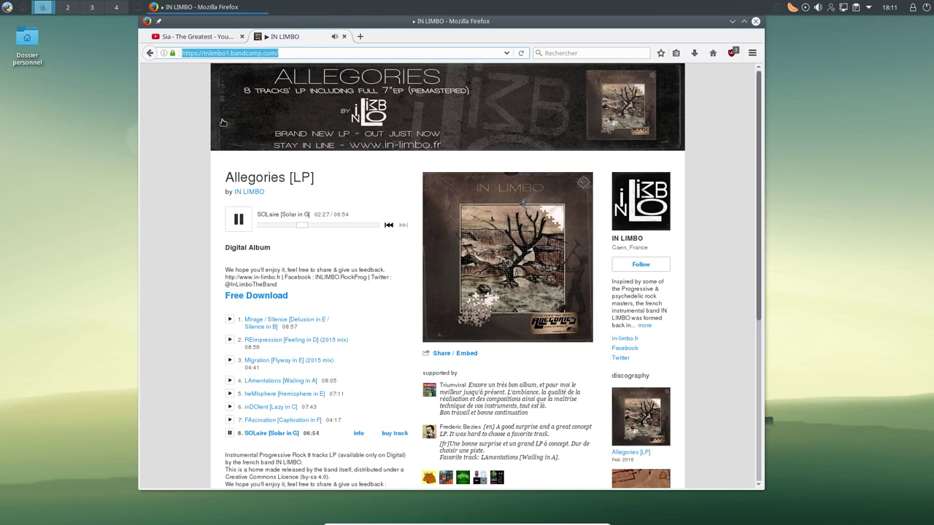
type("altermusique")
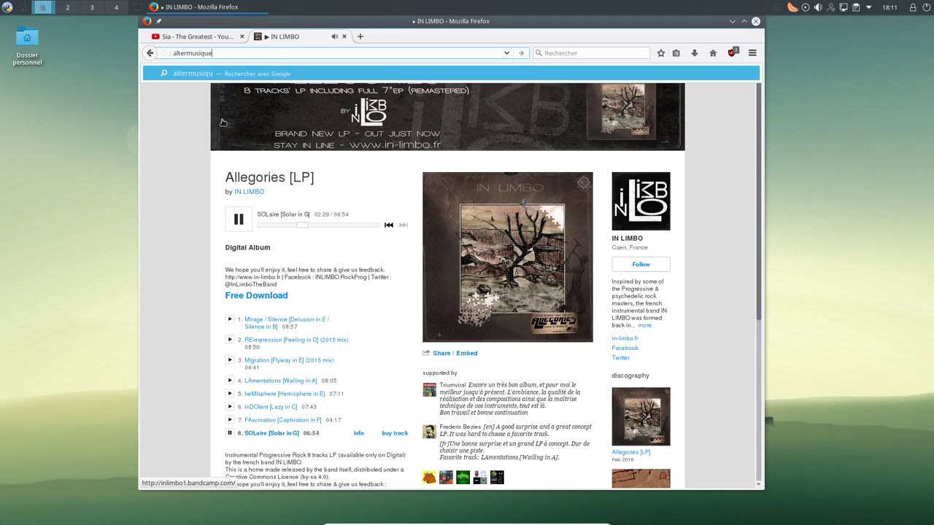
key("Return")
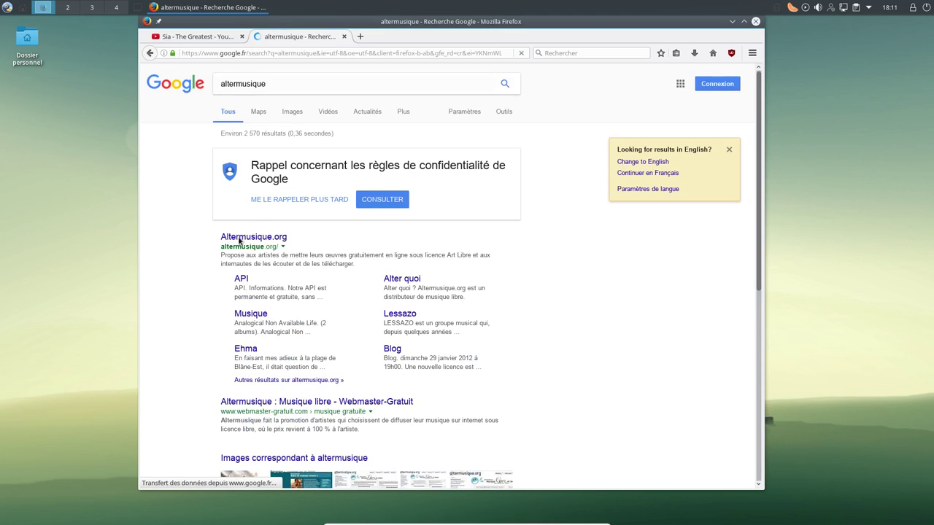
left_click(238, 241)
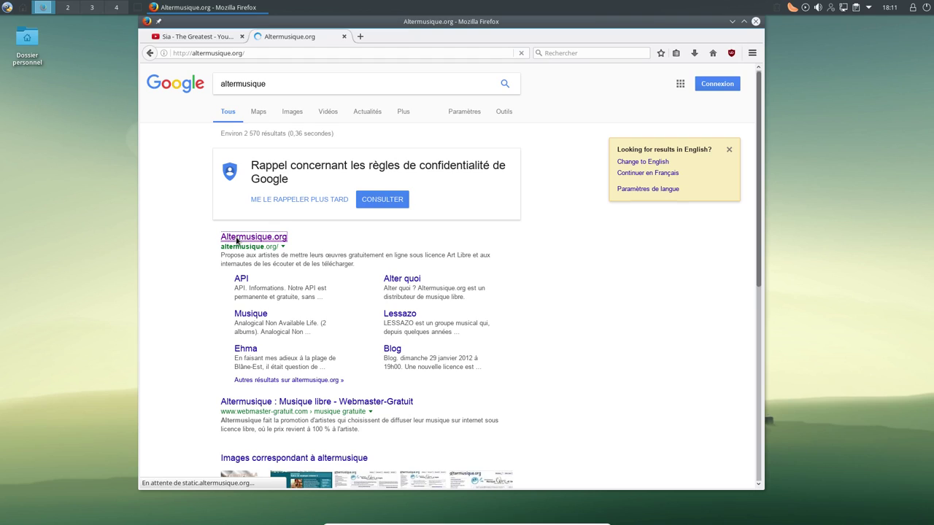
Step: Download the complete album Abstract Buttholes as the low-quality 192kbps MP3 archive, saving the zip file
left_click(562, 349)
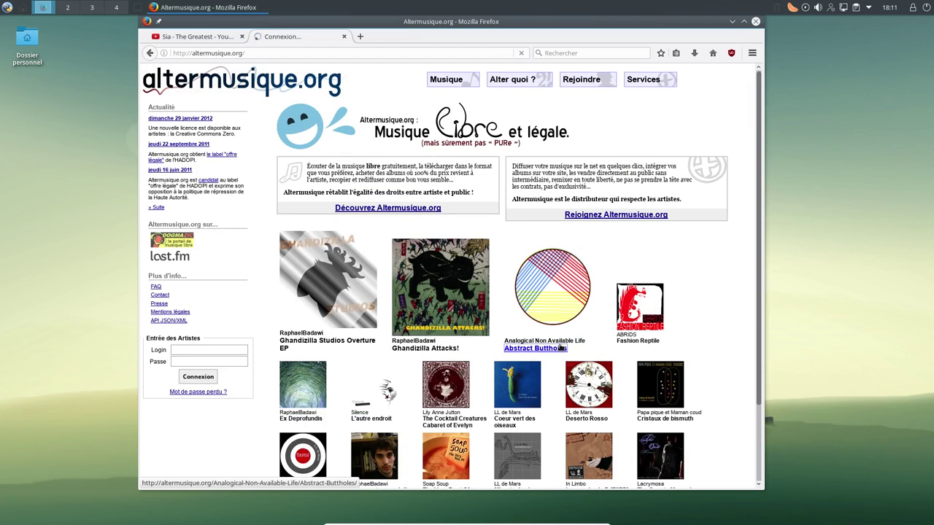
scroll(328, 330, "down", 1)
left_click(348, 440)
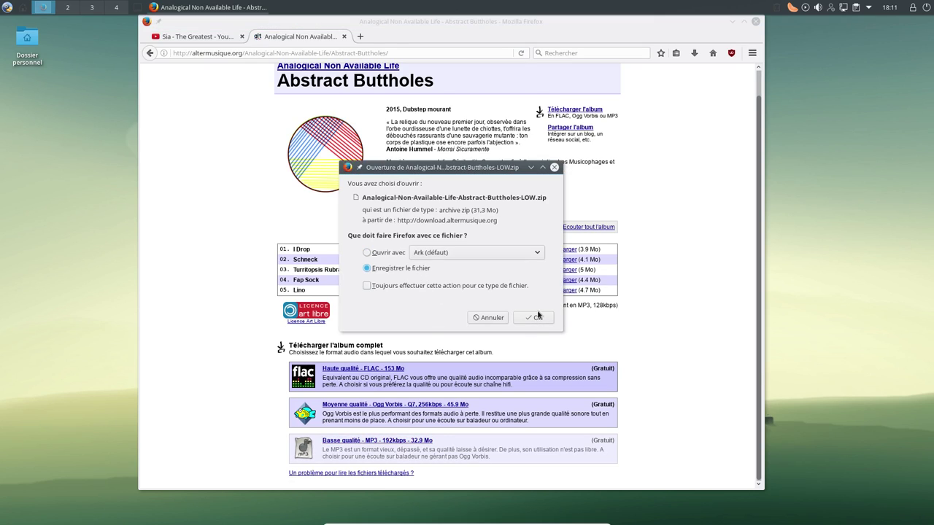
left_click(538, 317)
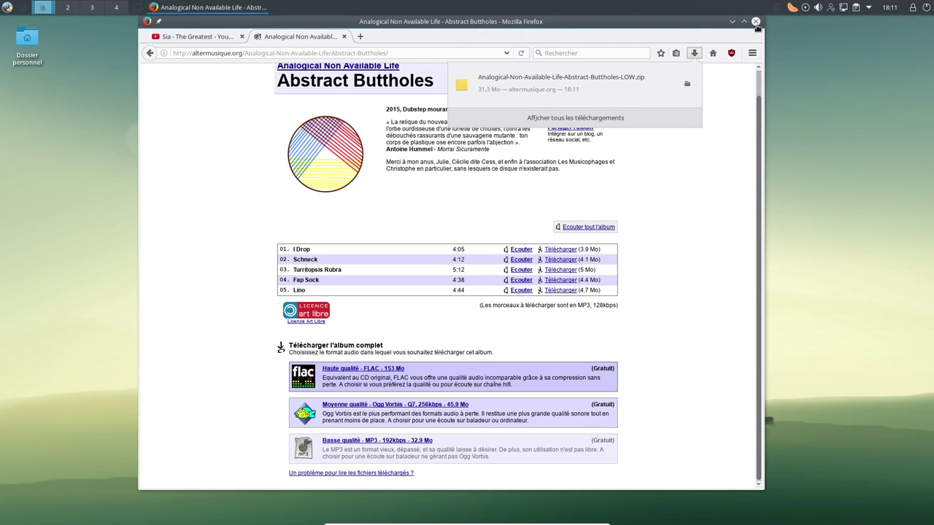
left_click(531, 13)
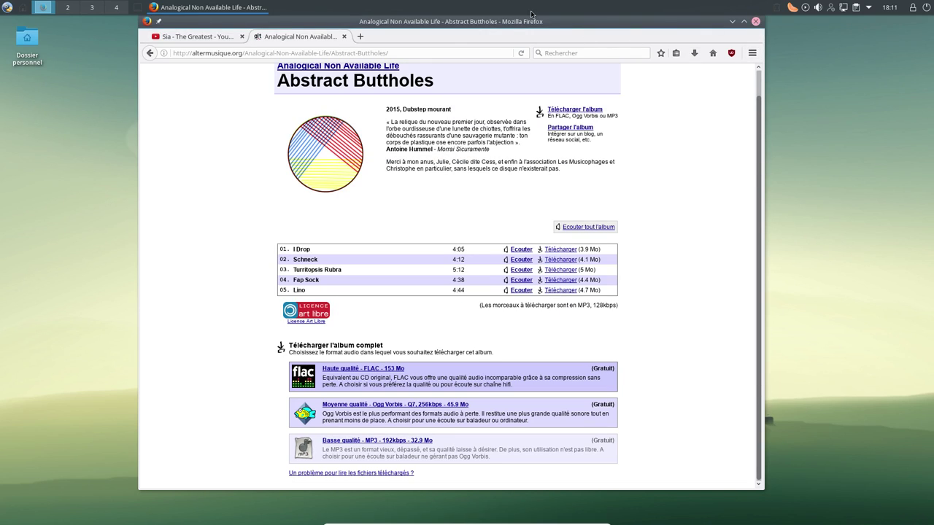
Step: Open the Téléchargements folder in Dolphin from the desktop's Dossier personnel and reposition its window over the browser
left_click(30, 62)
scroll(98, 129, "down", 2)
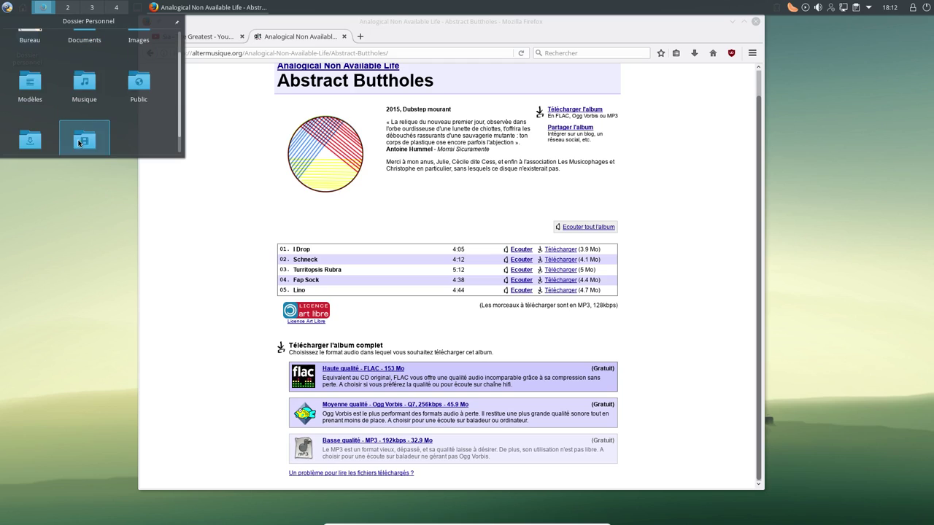
left_click(30, 146)
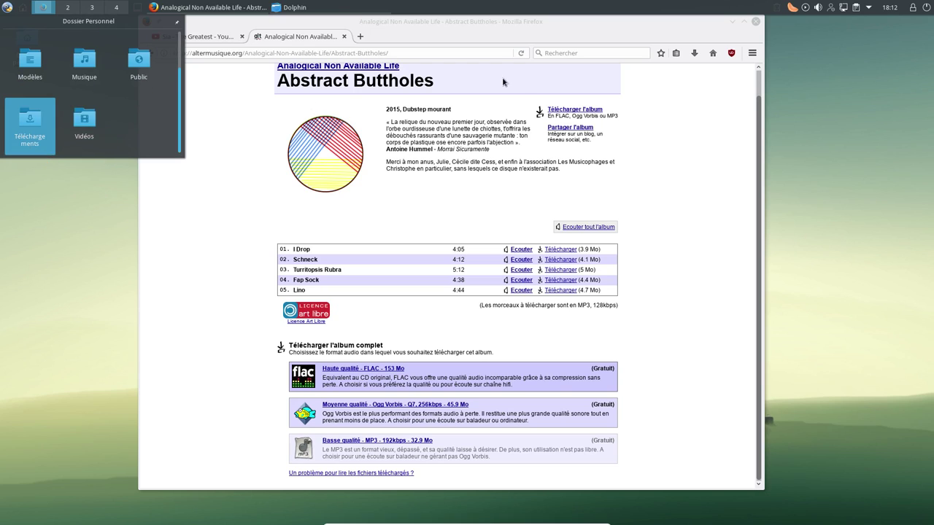
left_click_drag(686, 280, 475, 144)
Step: Extract the downloaded Abstract Buttholes zip archive into the Musique folder of the home directory
left_click(484, 205)
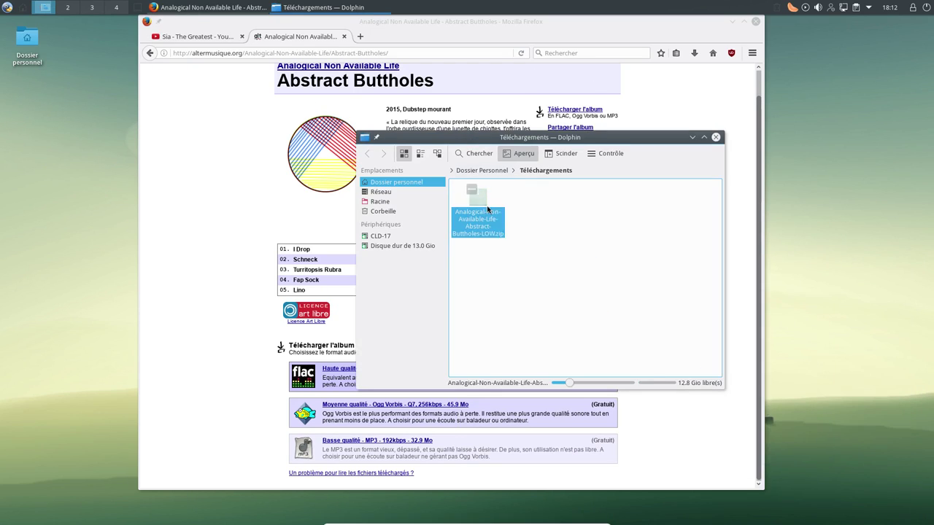
right_click(487, 207)
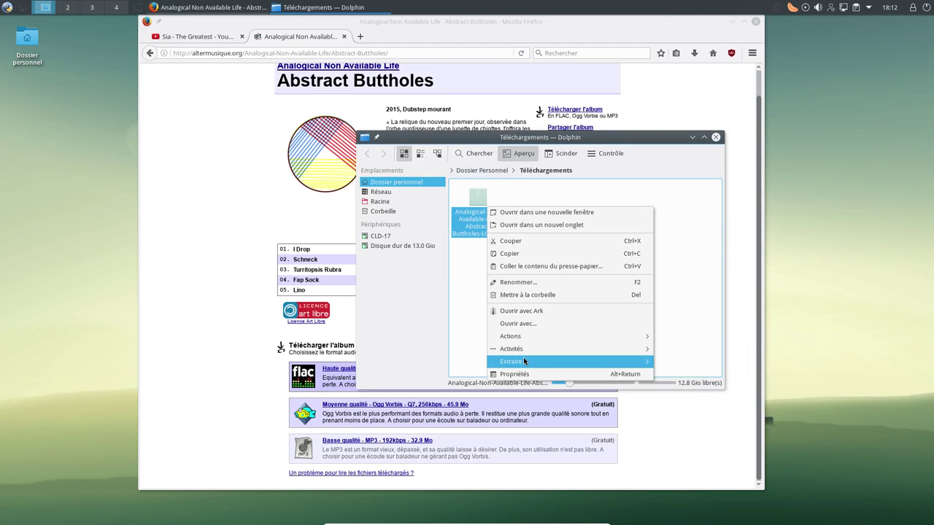
mouse_move(524, 361)
left_click(722, 376)
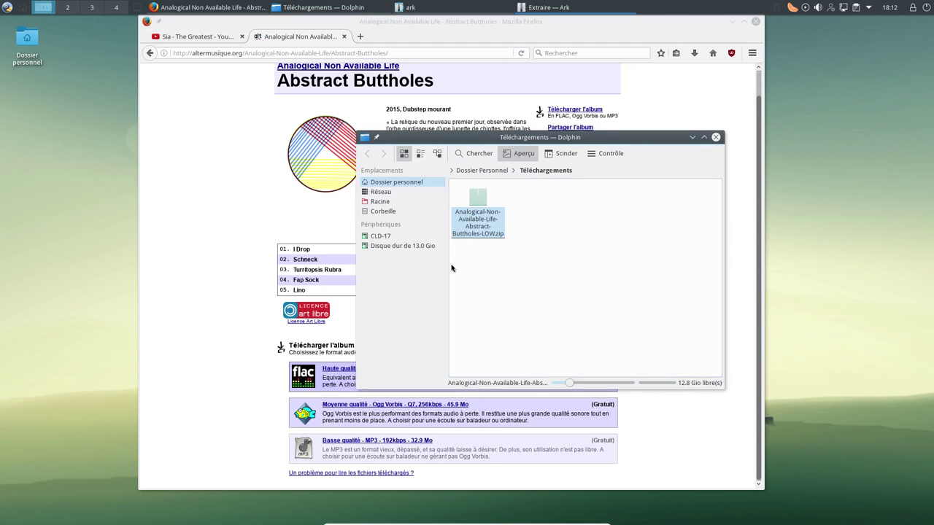
left_click(188, 144)
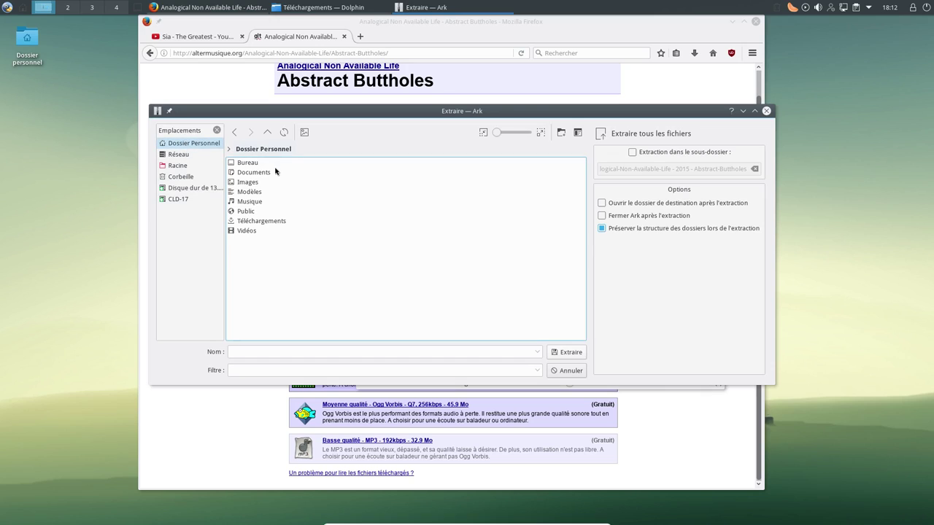
left_click(249, 201)
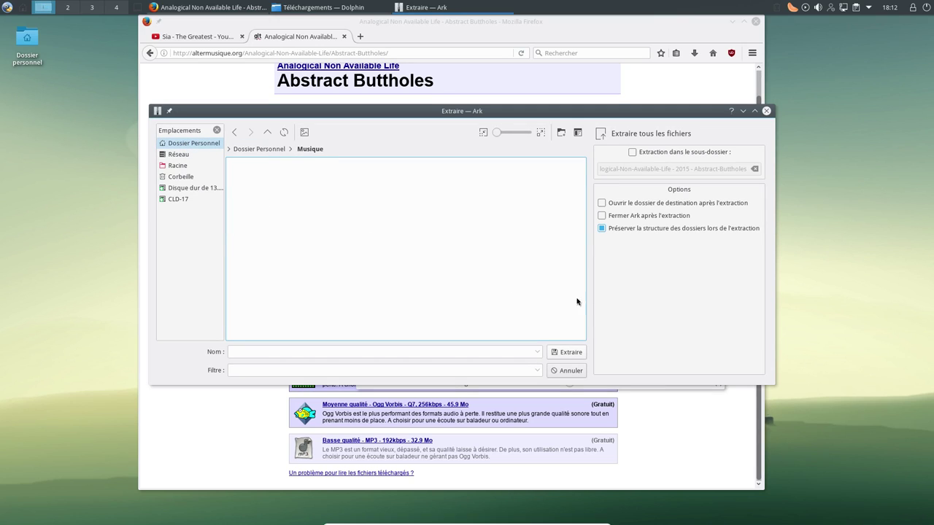
left_click(571, 354)
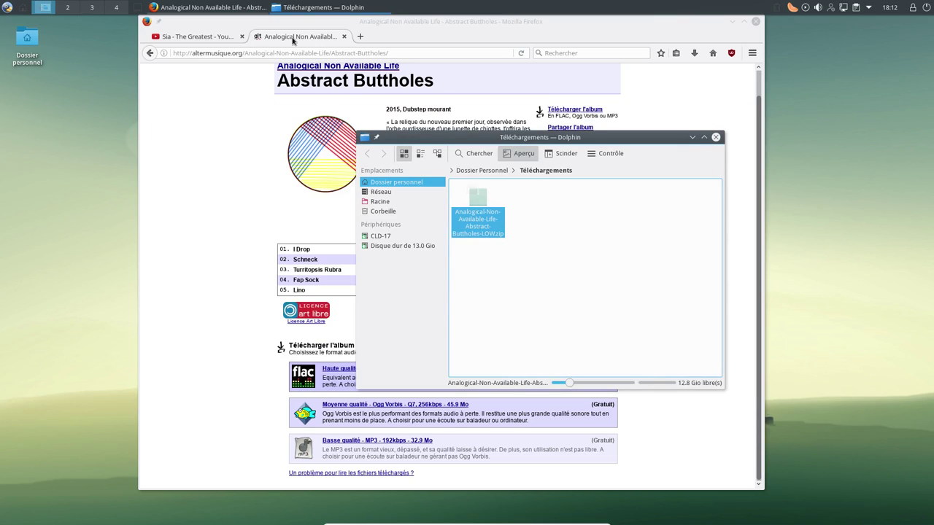
Step: Switch to Clementine and add the home directory's Musique folder to its music library in the preferences
left_click(790, 10)
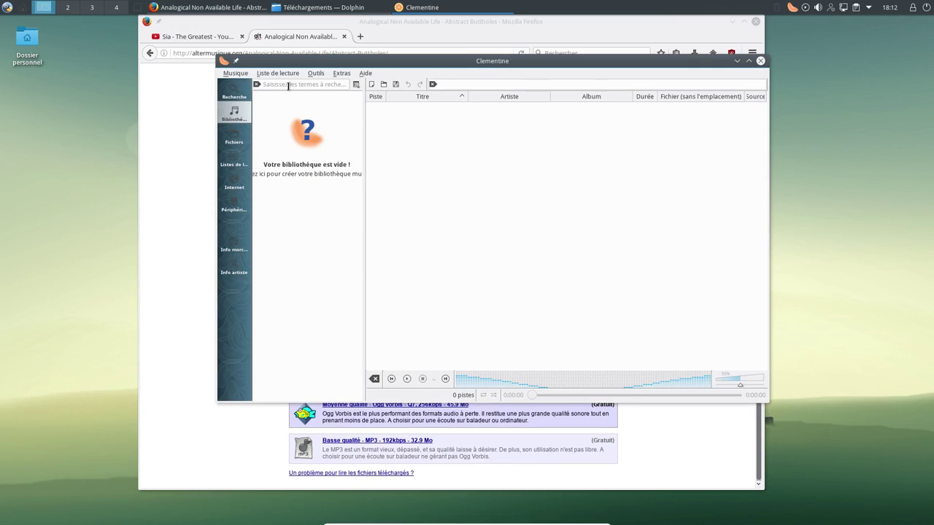
left_click(284, 75)
mouse_move(334, 76)
left_click(335, 184)
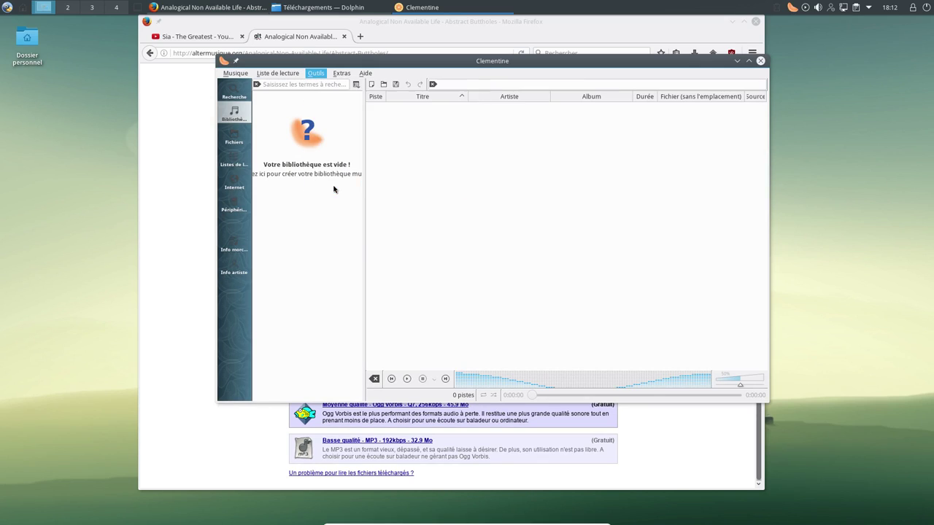
left_click(332, 112)
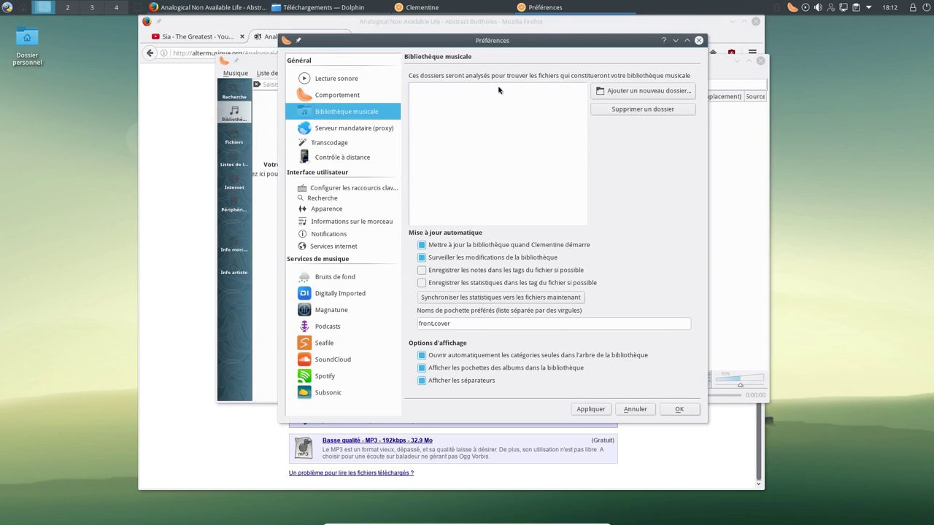
left_click(625, 91)
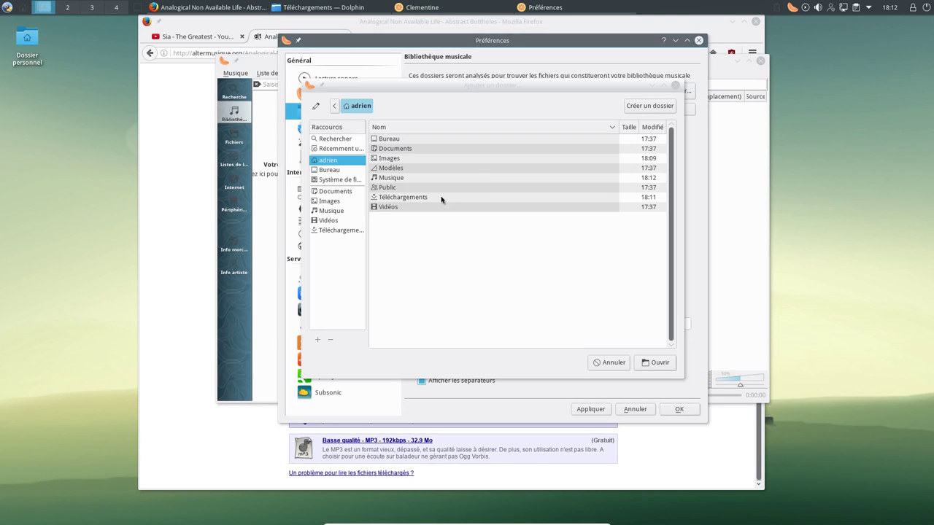
left_click(390, 178)
left_click(655, 363)
left_click(678, 409)
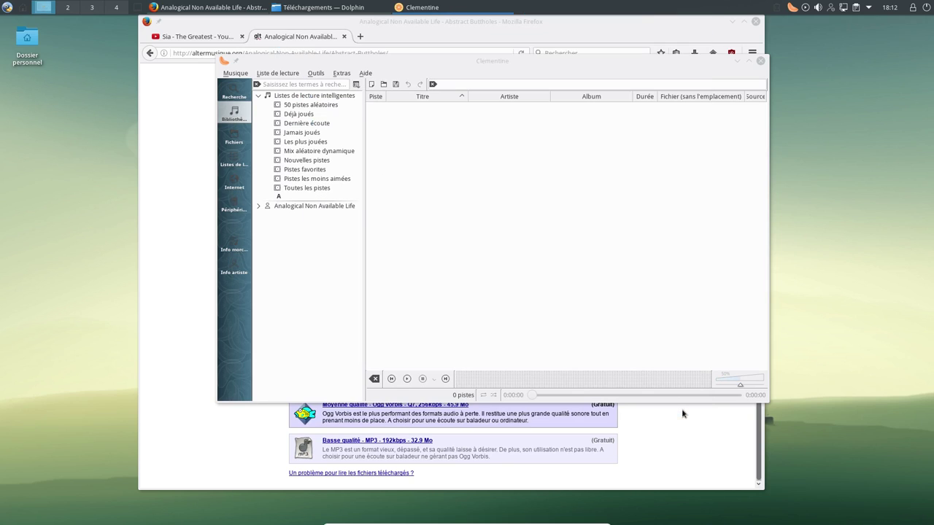
Step: Expand the artist Analogical Non Available Life in the library and add the album Abstract Buttholes to the playlist
left_click(297, 208)
left_click(298, 219)
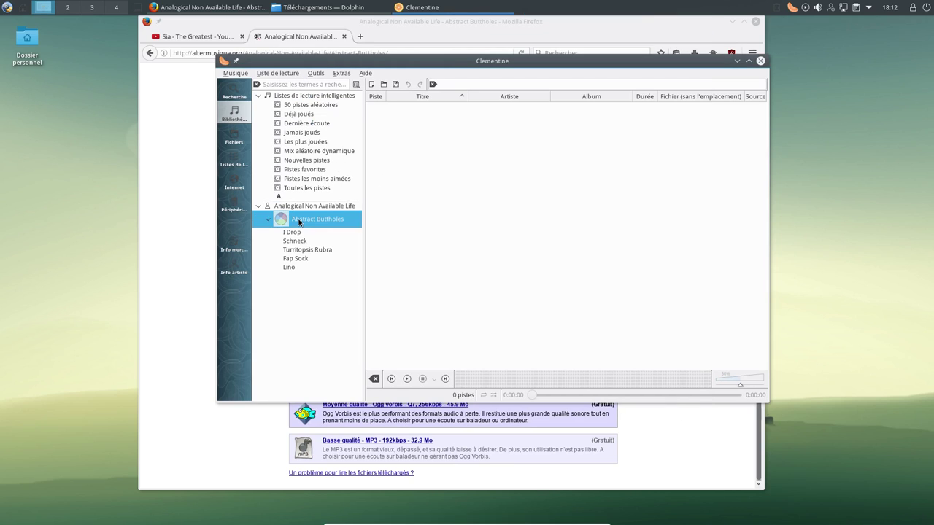
left_click_drag(306, 222, 387, 167)
Step: Play the playlist track "Schneck", skipping ahead towards its middle, and stop playback
double_click(399, 116)
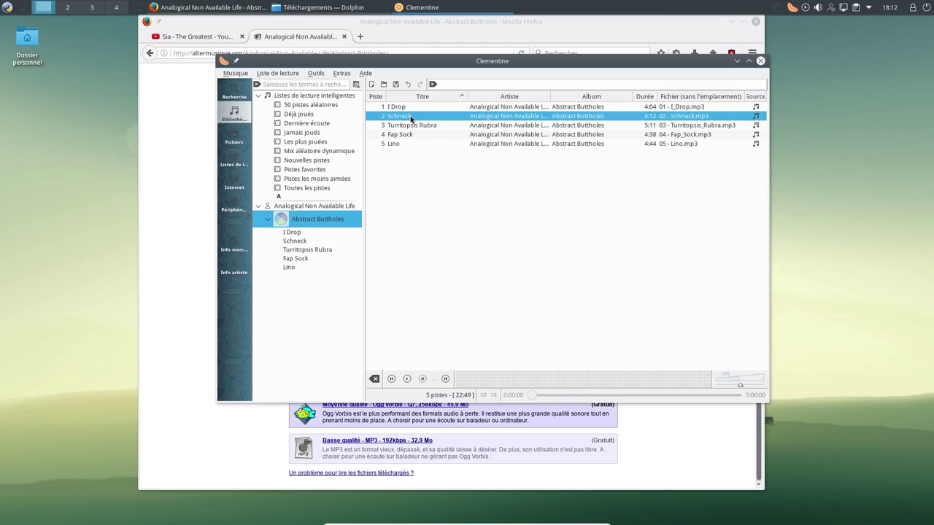
left_click(610, 380)
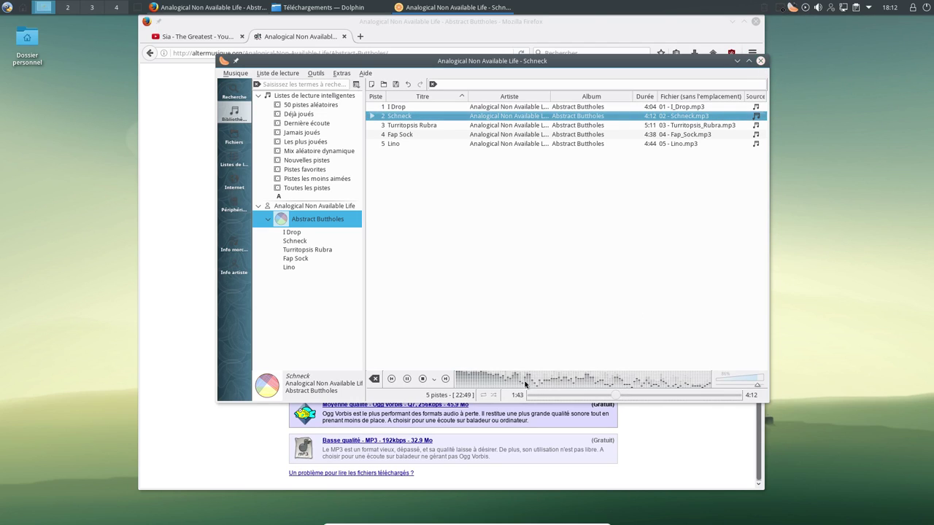
left_click(422, 378)
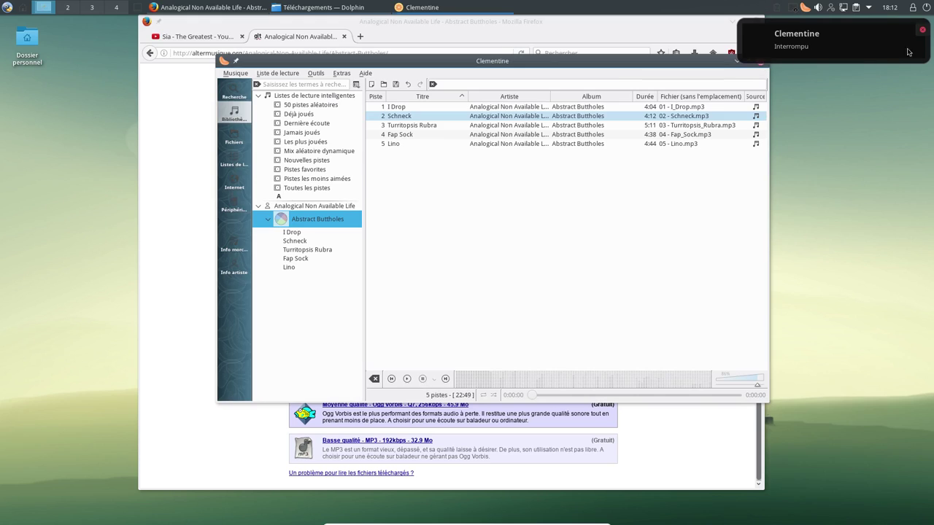
Step: Close the Clementine, Dolphin and Firefox windows to return to the empty desktop
key("alt+F4")
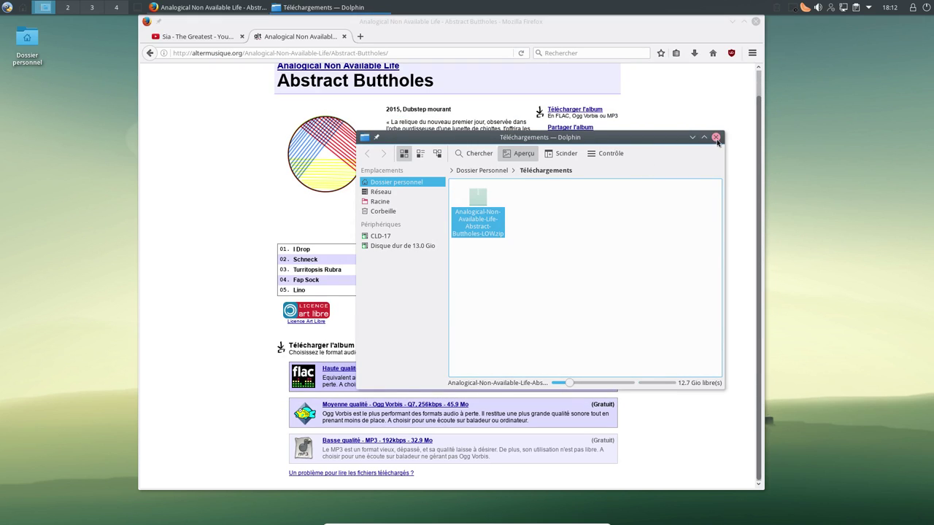
left_click(715, 138)
left_click(756, 22)
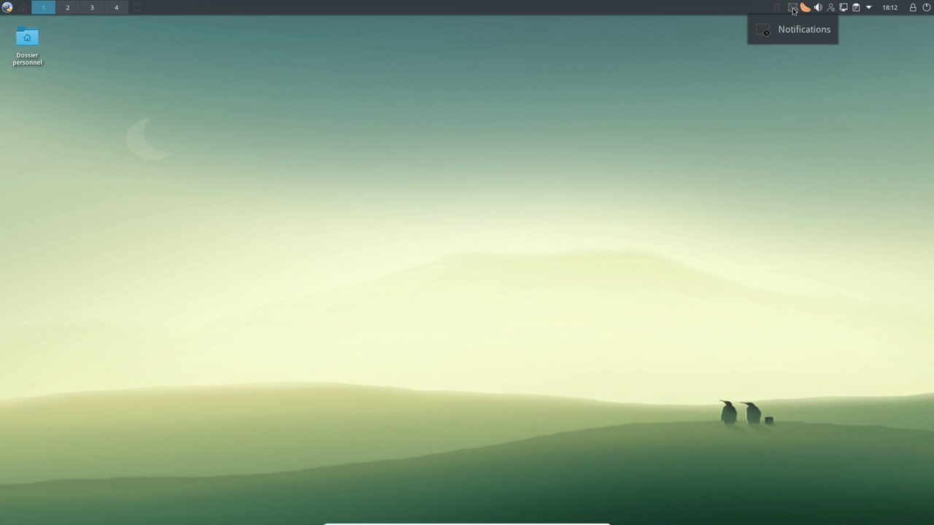
Step: Launch Calculate Console from the Système applications and move its window towards the middle of the desktop
left_click(8, 7)
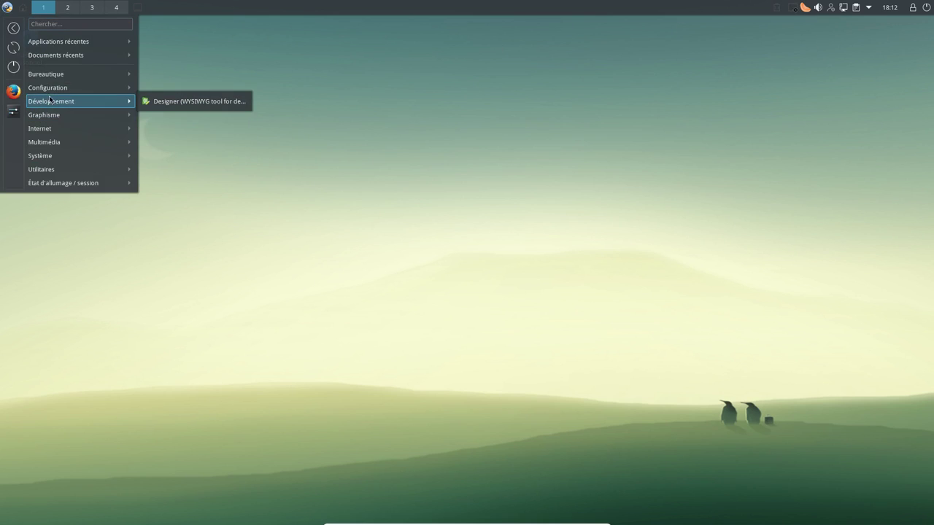
mouse_move(58, 128)
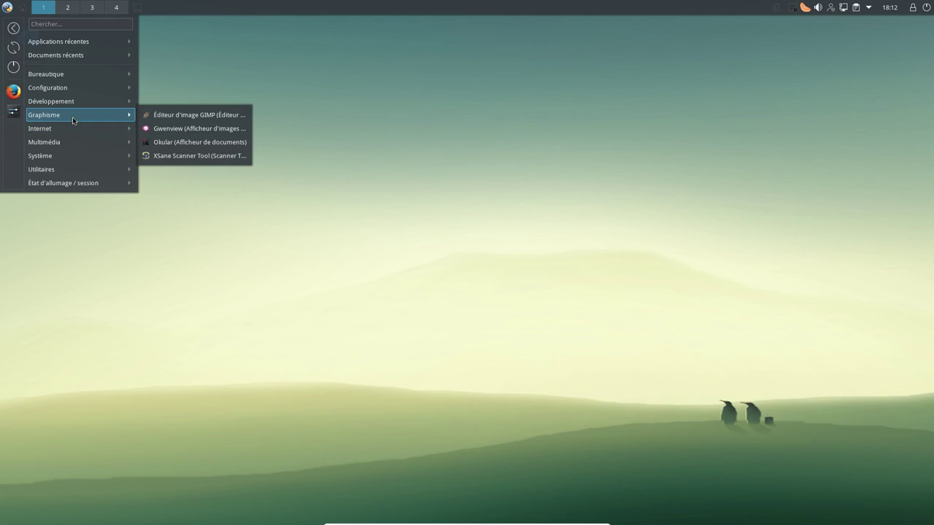
mouse_move(88, 156)
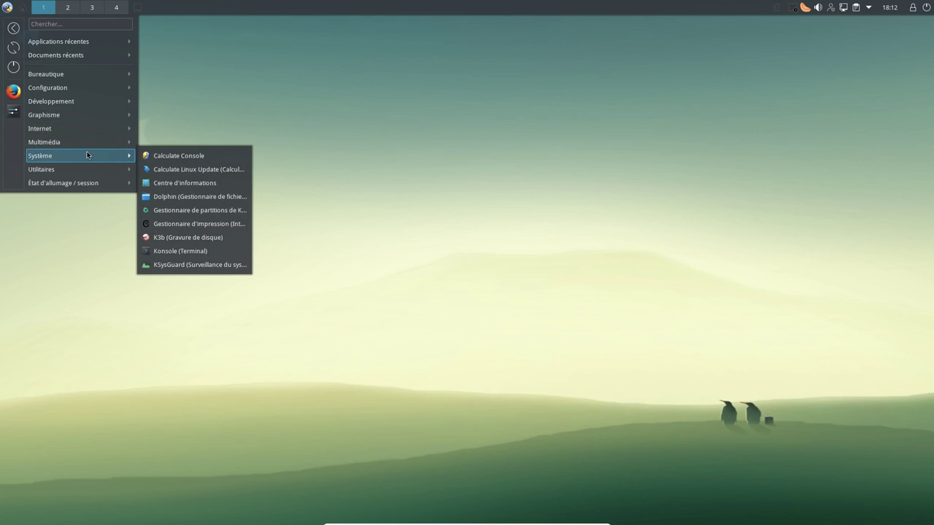
left_click(171, 156)
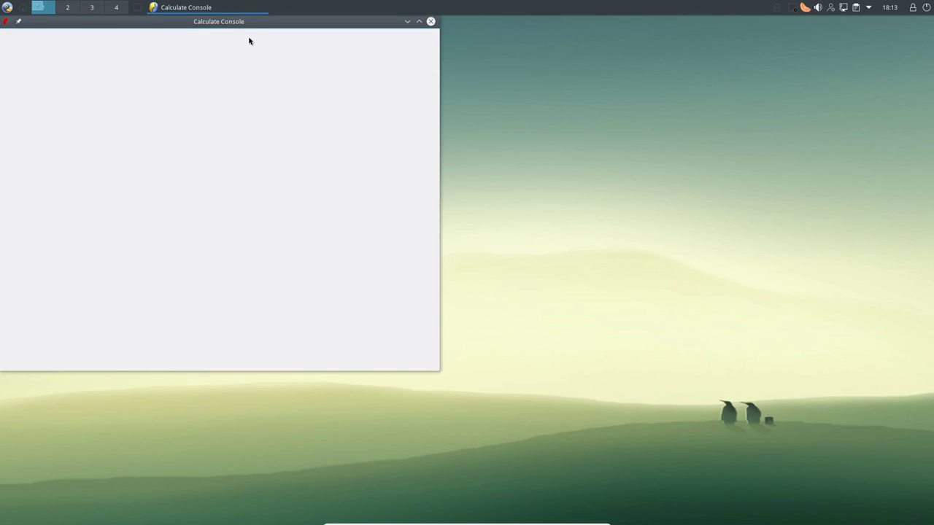
left_click_drag(256, 24, 514, 55)
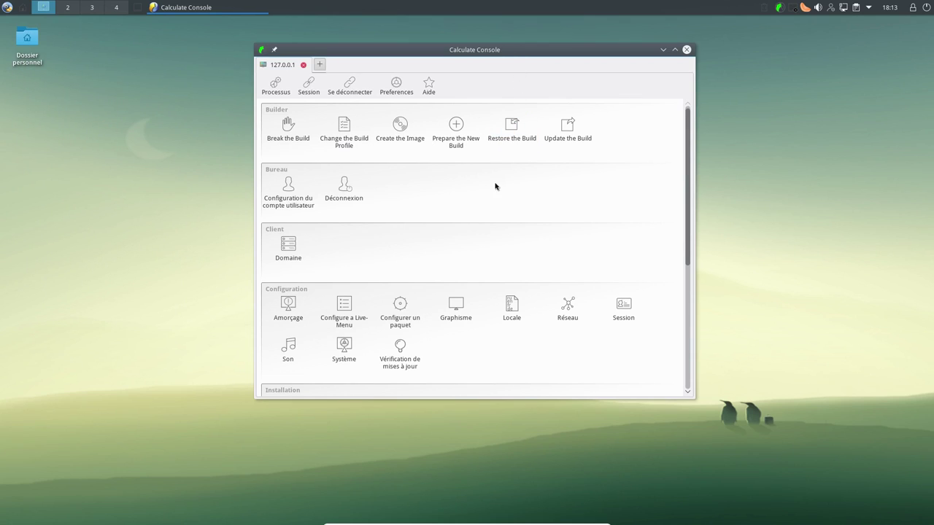
Step: Open "Mettre le système à jour" and run the system update with only stable updates
scroll(396, 250, "down", 7)
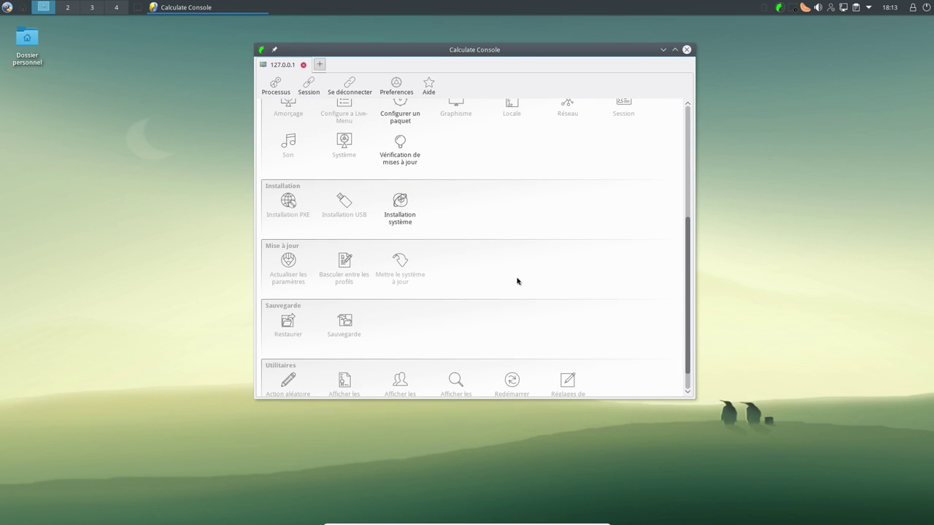
left_click(672, 377)
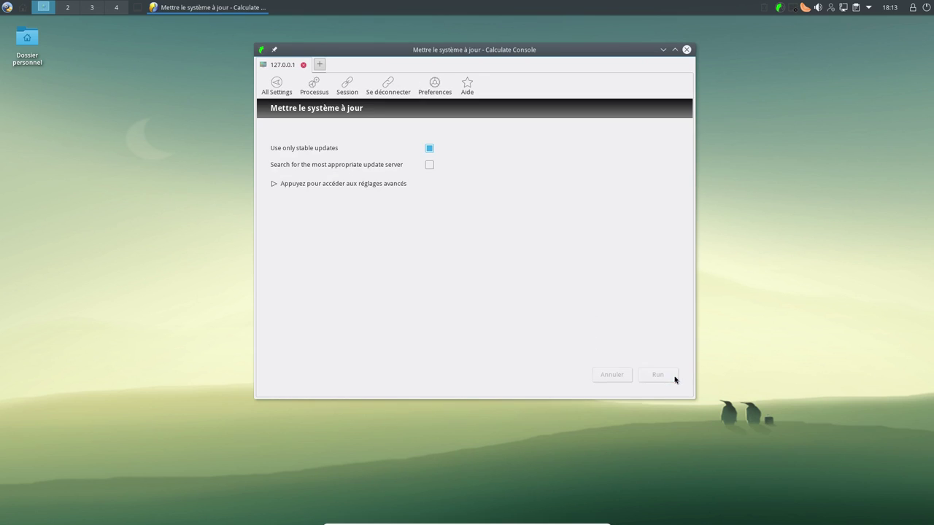
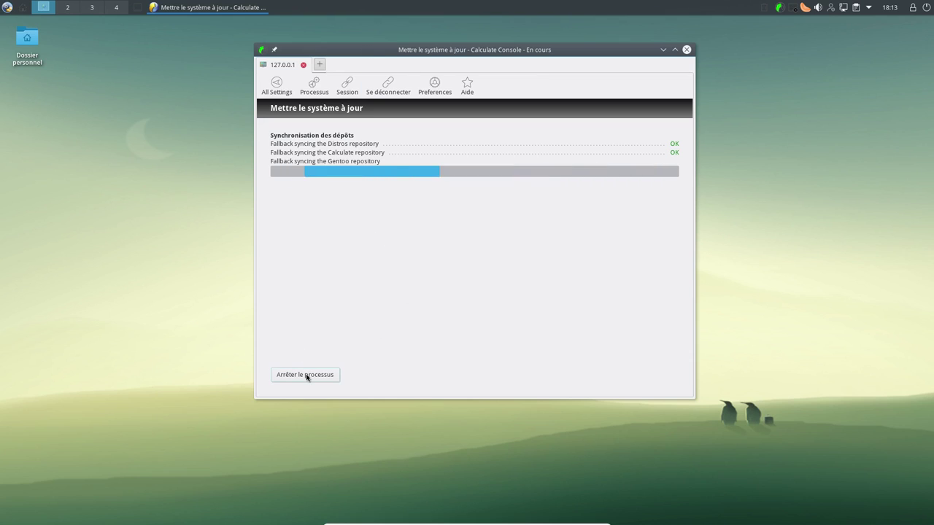
Step: Launch Konsole and close the system update report in Calculate Console
left_click(6, 7)
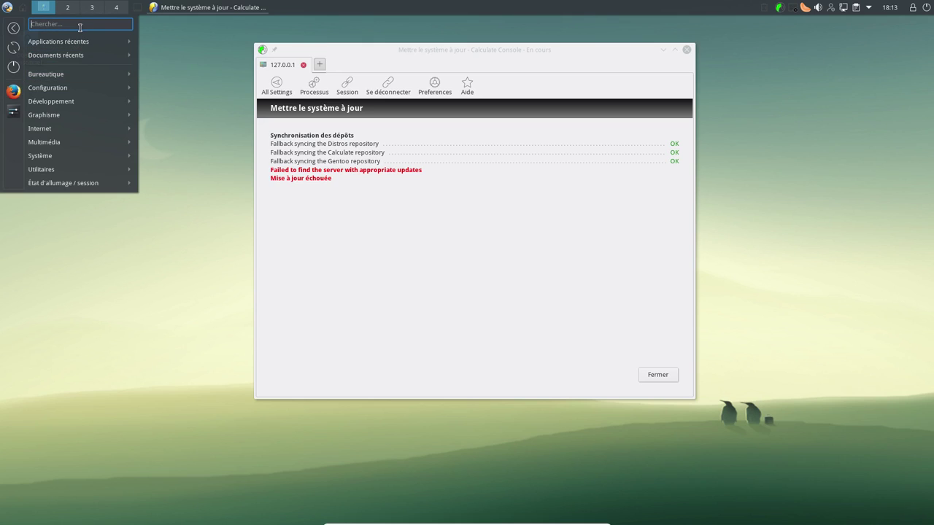
type("konsole")
key("Return")
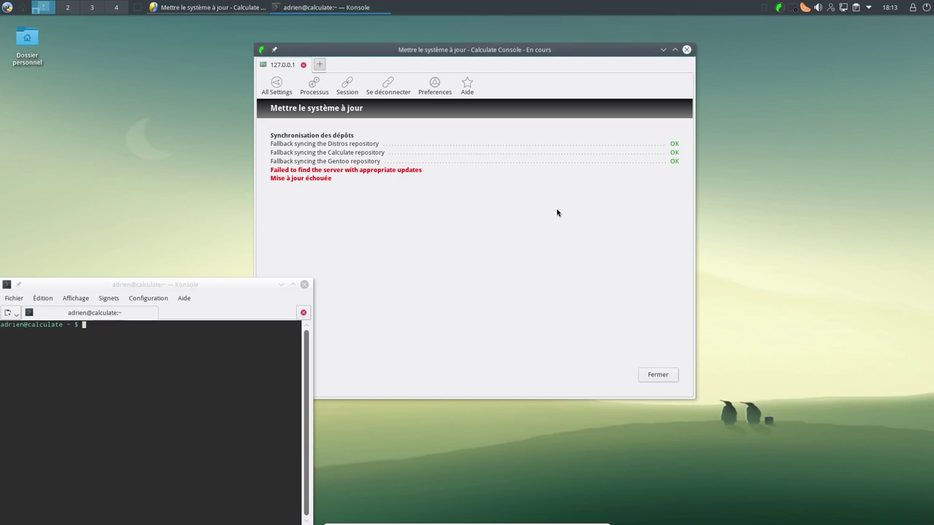
left_click(668, 377)
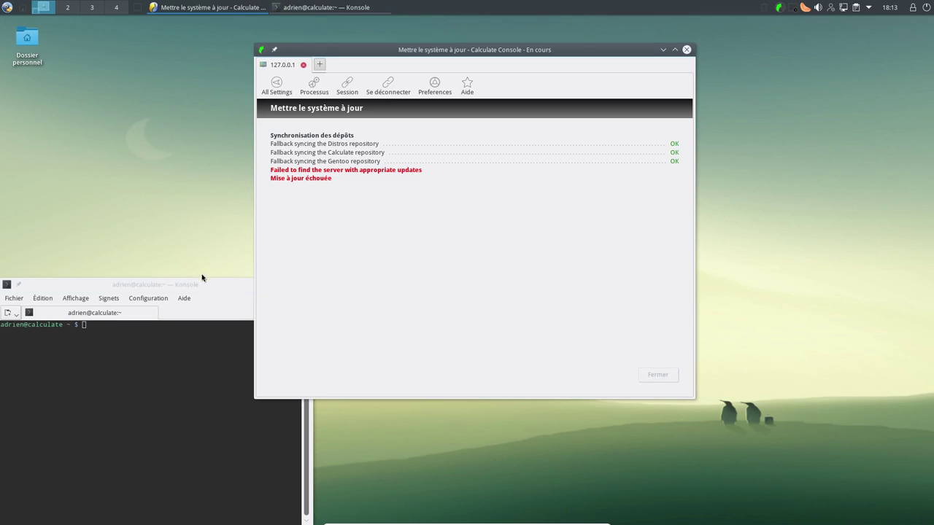
Step: Bring the Konsole window towards the middle of the desktop, maximize it and enlarge its text two levels
left_click_drag(200, 276, 506, 153)
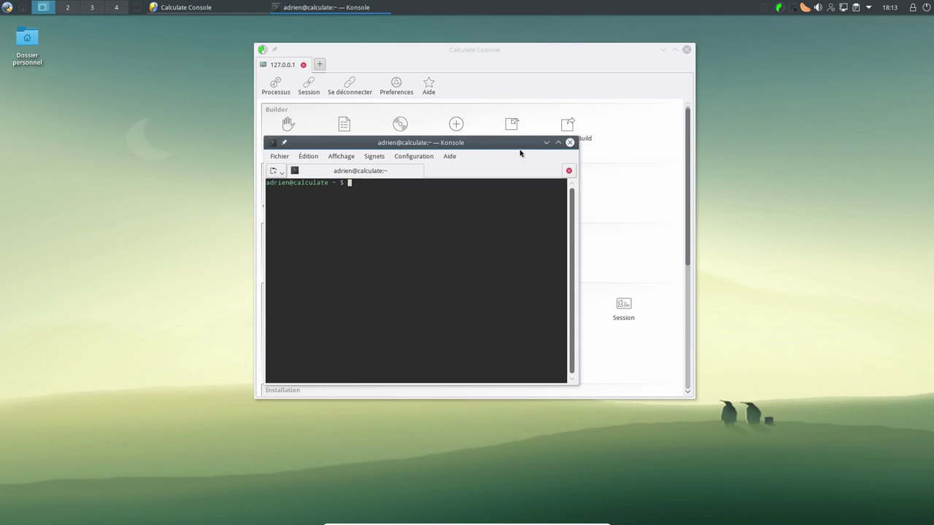
left_click(558, 143)
key("ctrl+plus")
key("ctrl+plus")
Step: Try to switch to the root account with su, entering the root password
type("su")
key("Return")
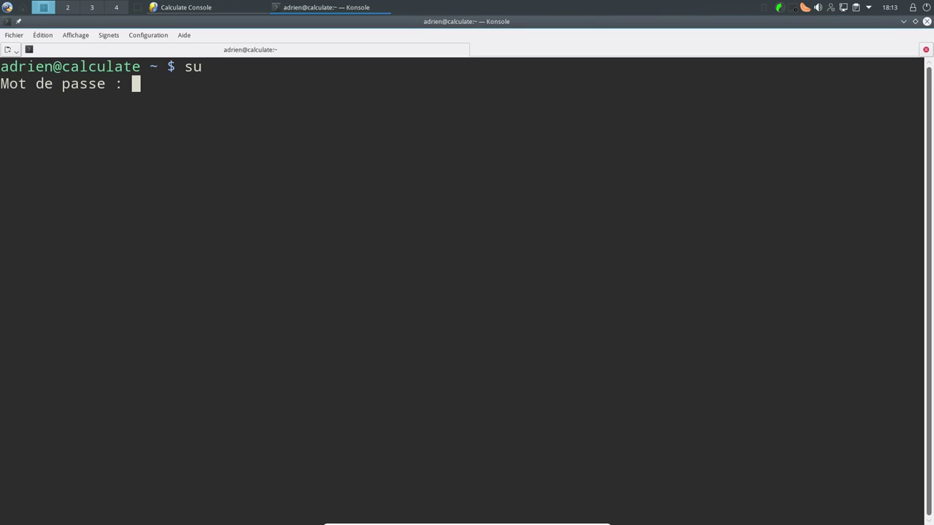
key("Return")
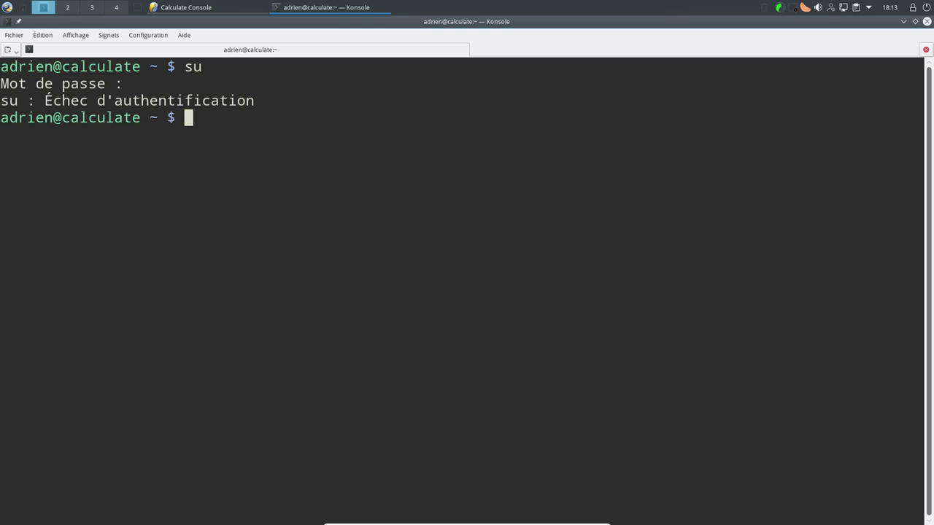
Step: Switch to the root account with su, entering the root password, and change to root's home directory with cd
type("su")
key("Return")
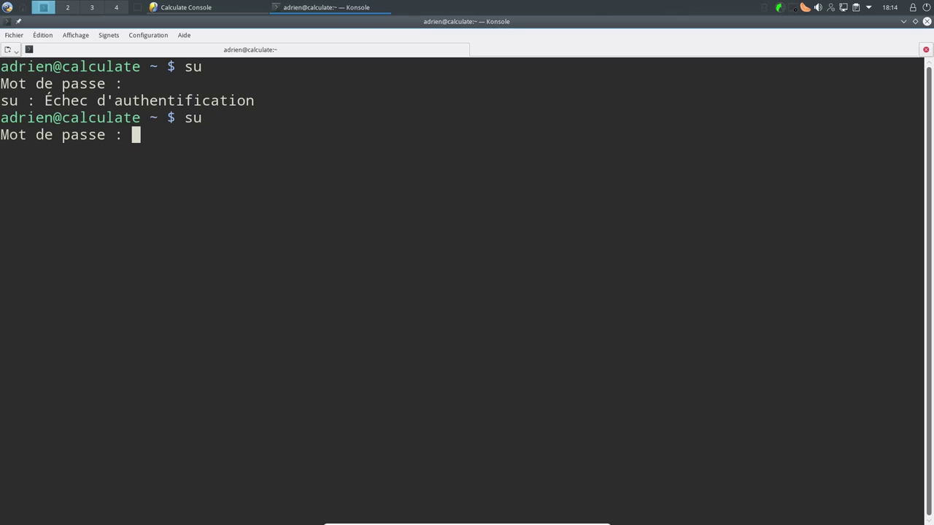
key("Return")
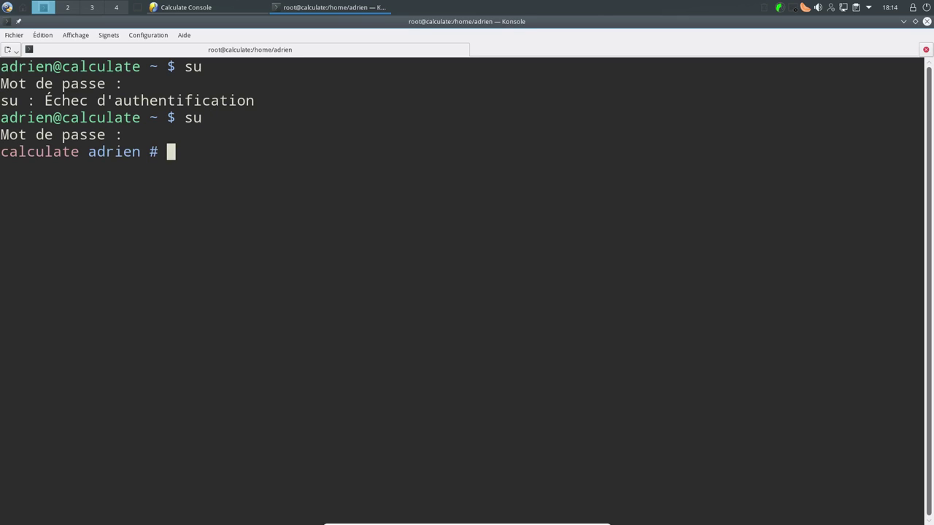
type("cd")
key("Return")
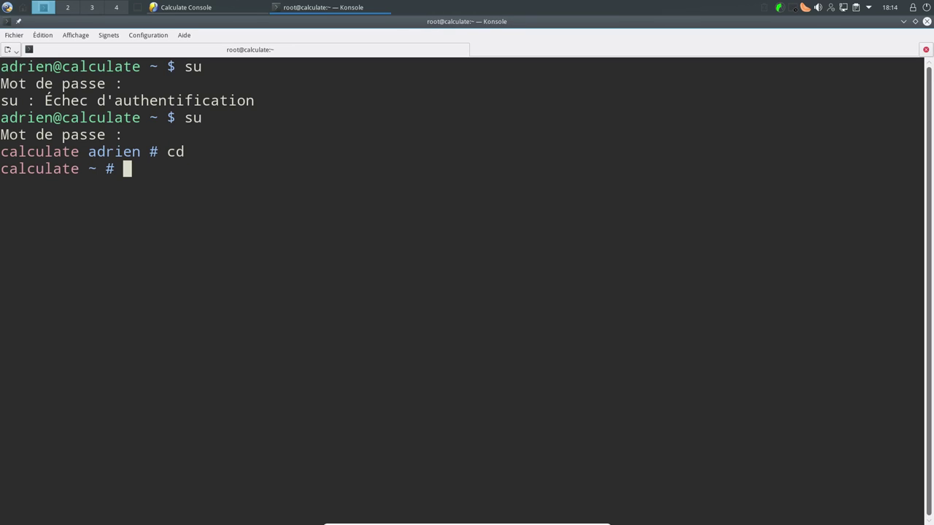
Step: Search the package database with "eix thunder" and highlight the mail-client/thunderbird entry
type("eix thunderbird")
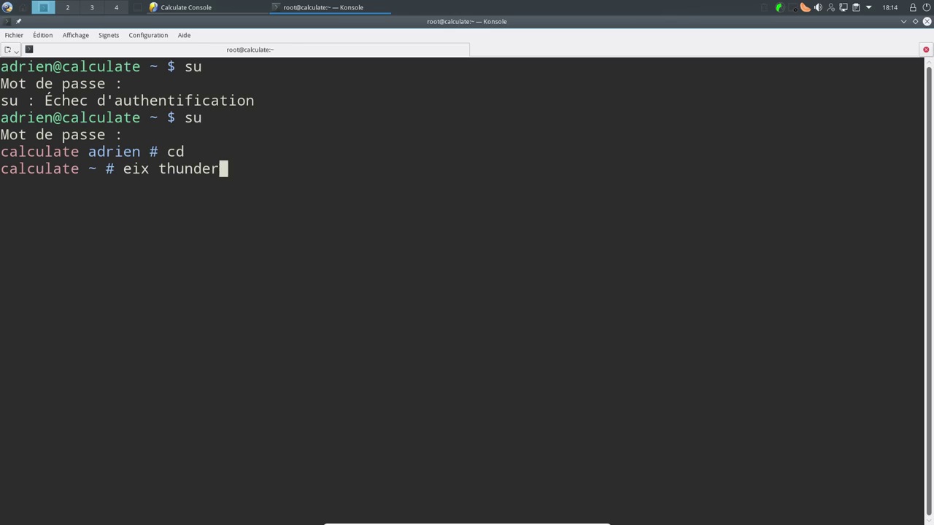
key("Return")
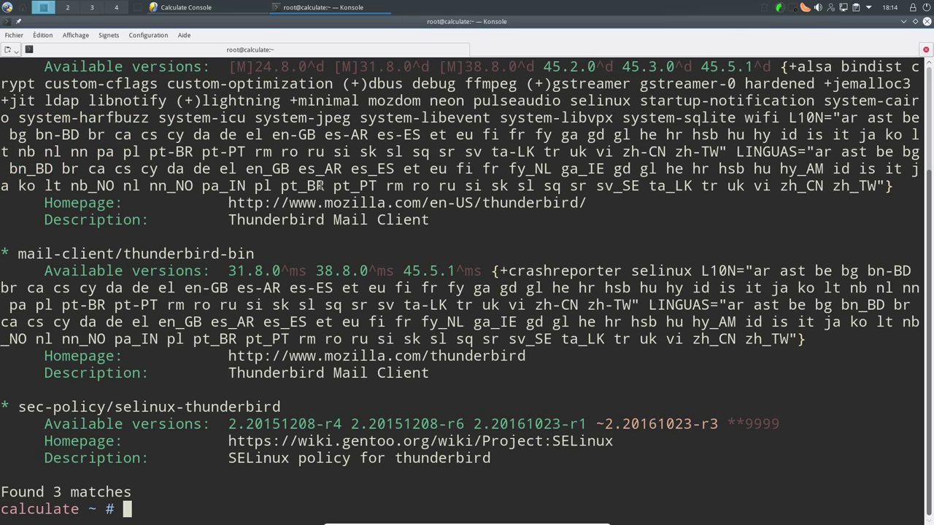
scroll(314, 184, "up", 1)
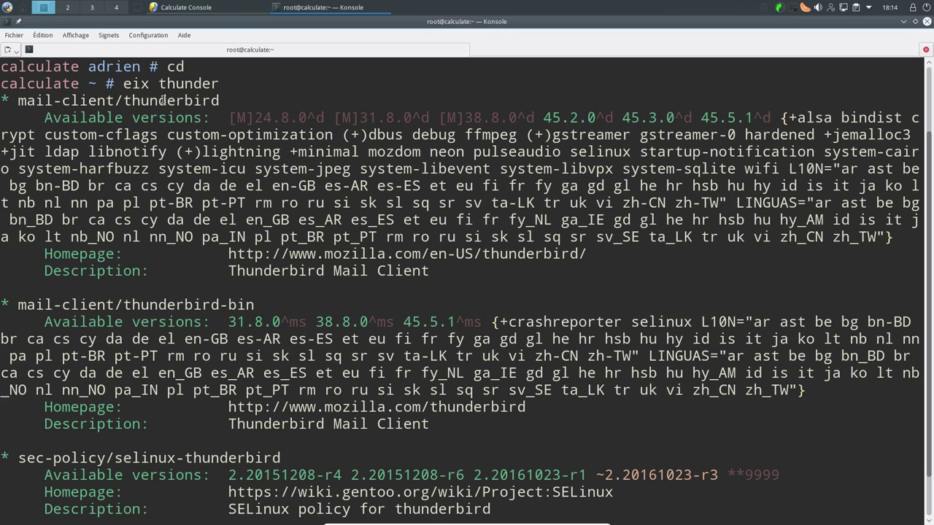
double_click(100, 100)
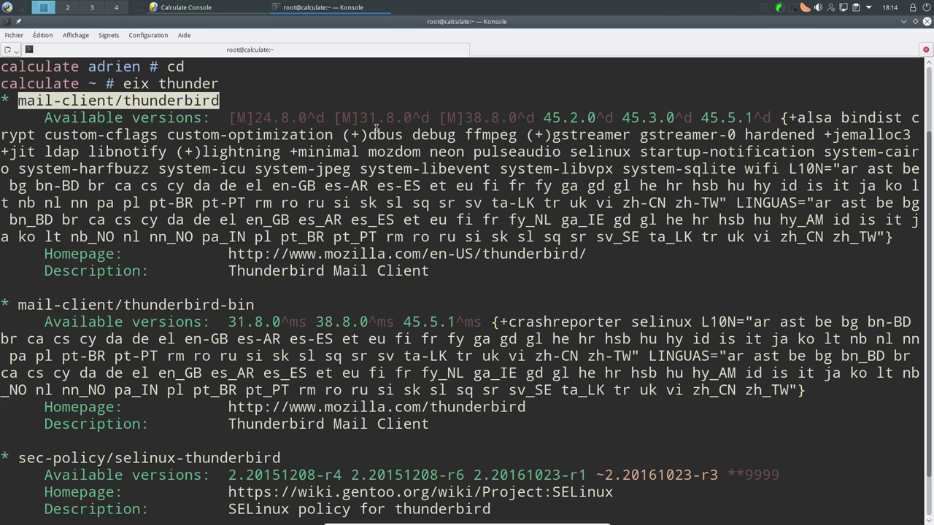
left_click_drag(130, 101, 215, 100)
Step: Install Thunderbird with "emerge thunderbird", reviewing the global update output and highlighting the package name on the Installing line
scroll(356, 195, "down", 1)
type("emerge th")
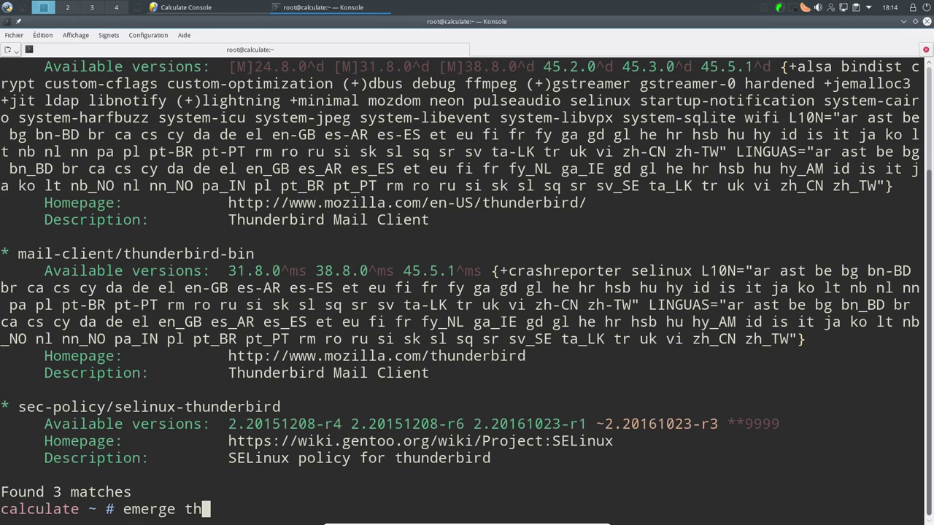
type("underbird")
key("Return")
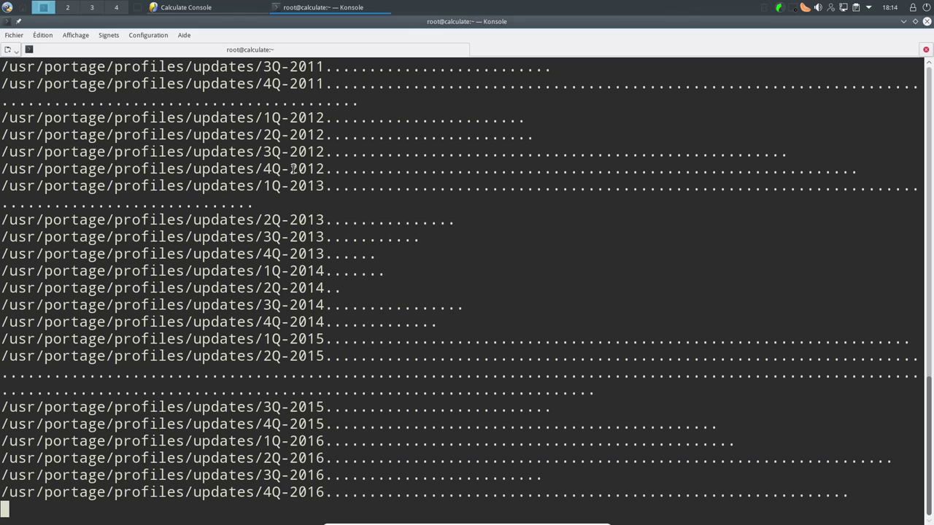
left_click_drag(927, 396, 888, 194)
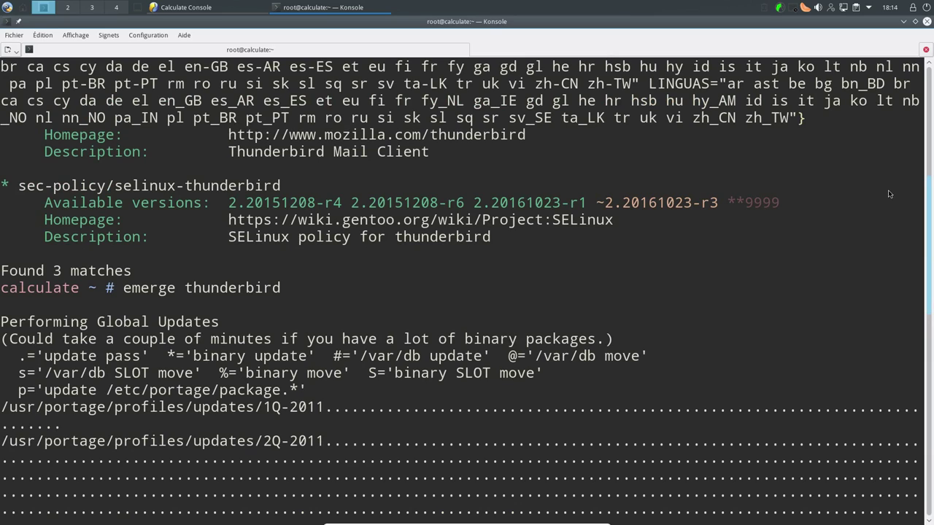
left_click_drag(887, 204, 873, 496)
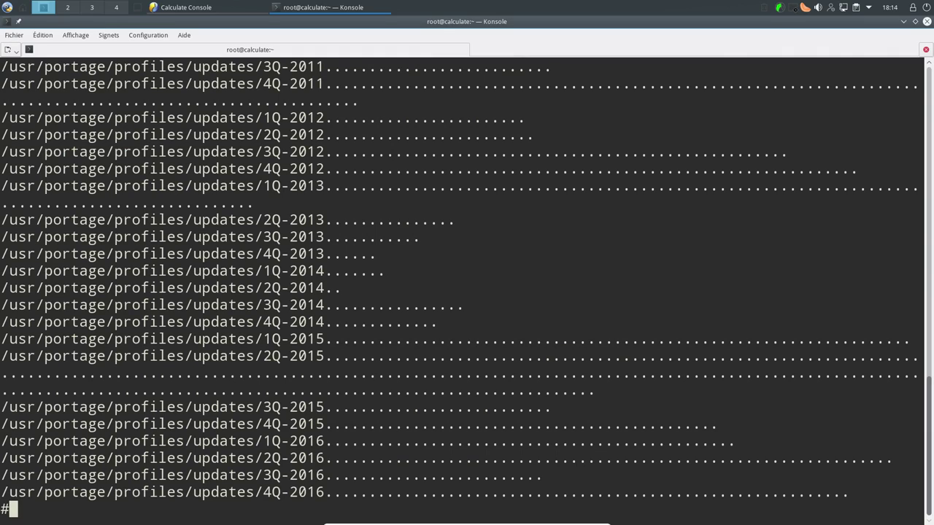
key("Return")
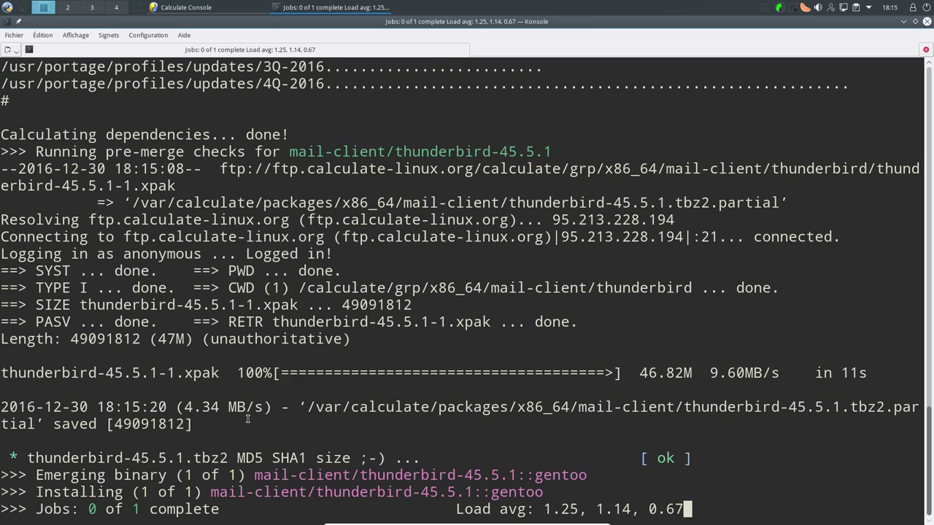
left_click_drag(210, 492, 436, 493)
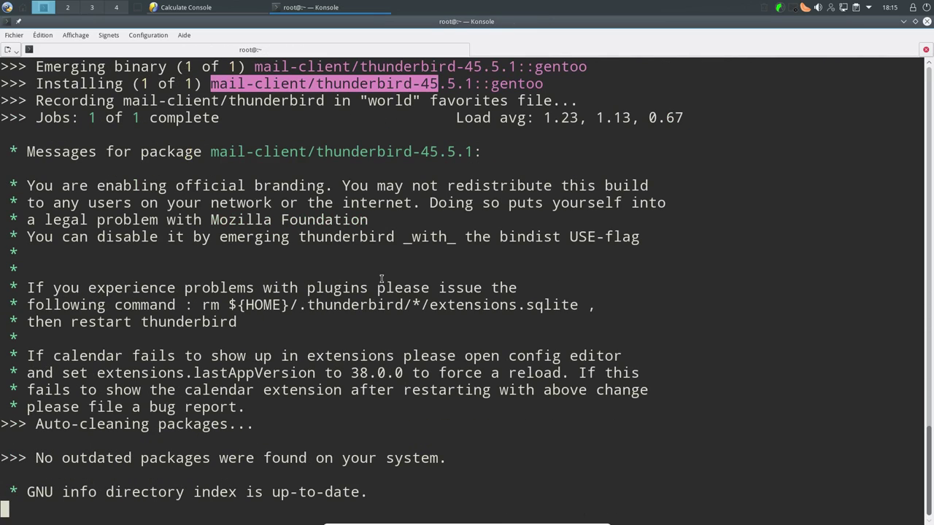
Step: Look for Thunderbird among the Internet and Bureautique applications
left_click(8, 7)
mouse_move(44, 128)
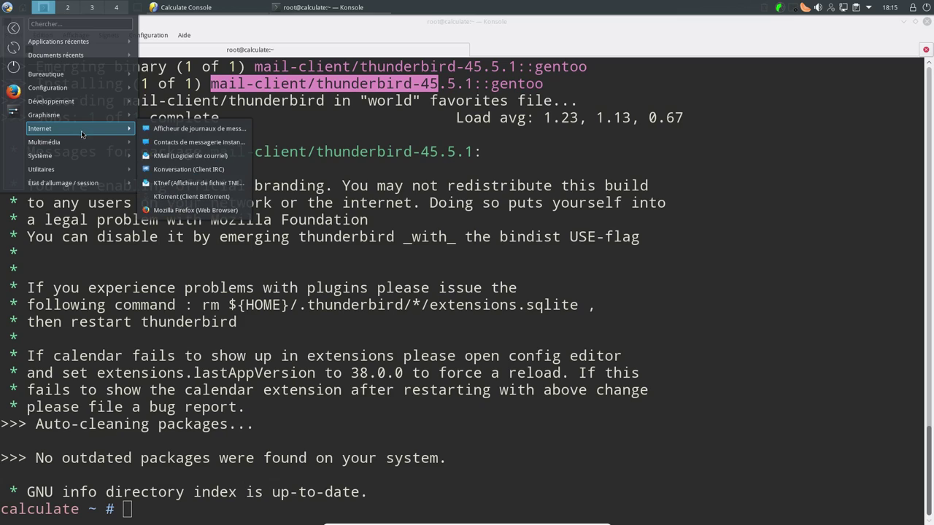
left_click(8, 9)
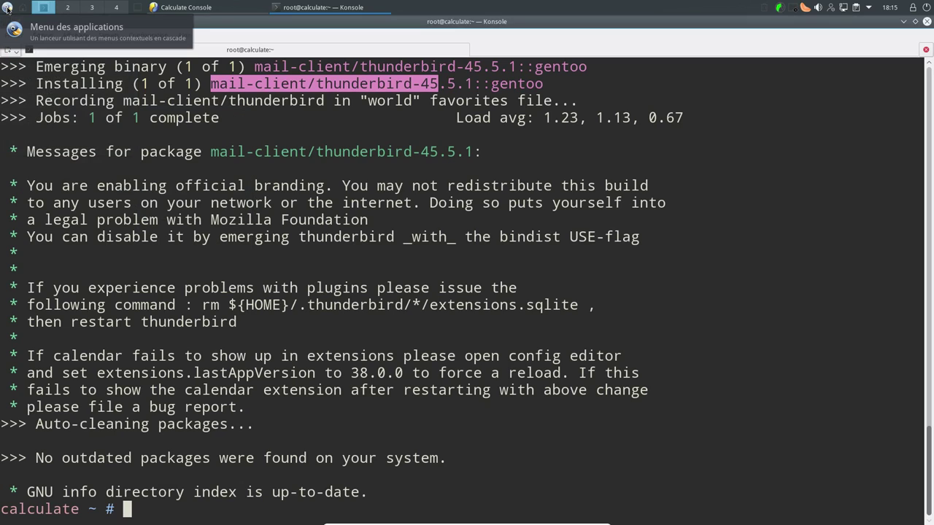
left_click(8, 8)
mouse_move(73, 128)
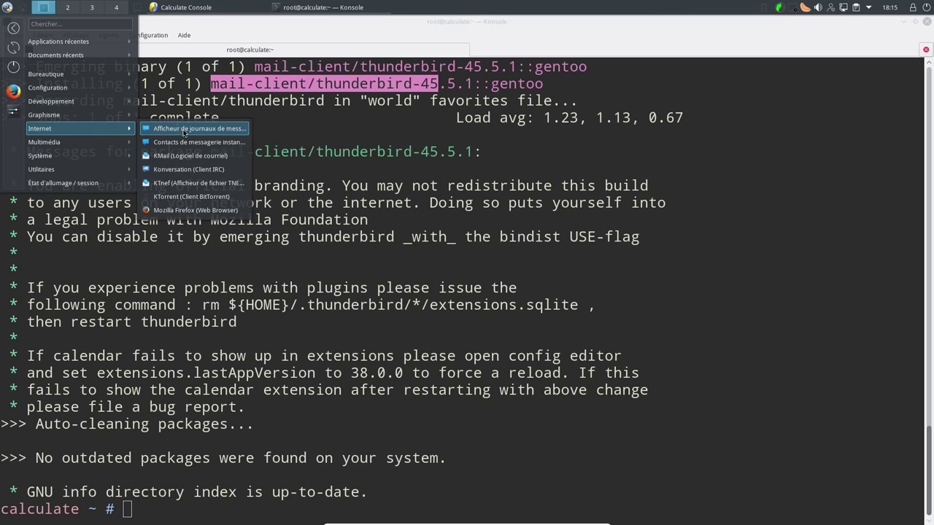
mouse_move(65, 79)
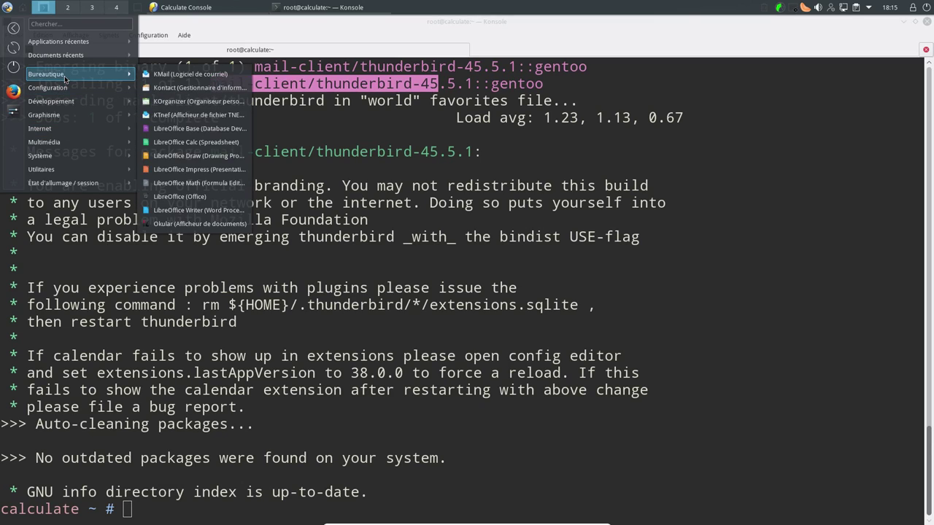
left_click(7, 10)
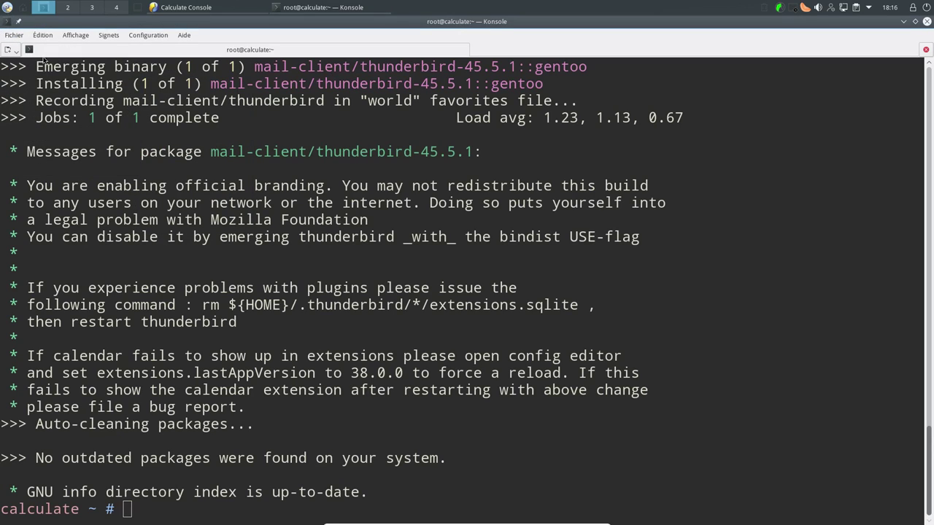
left_click(6, 10)
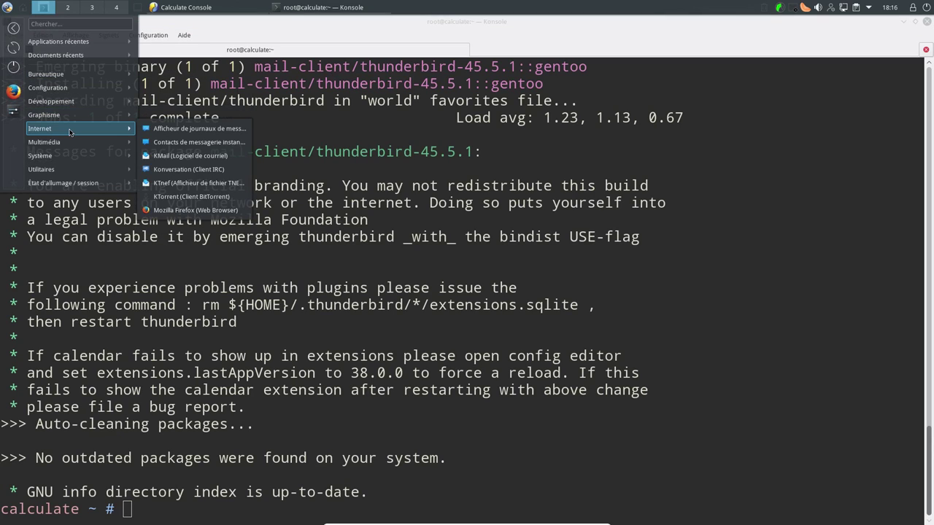
left_click(474, 165)
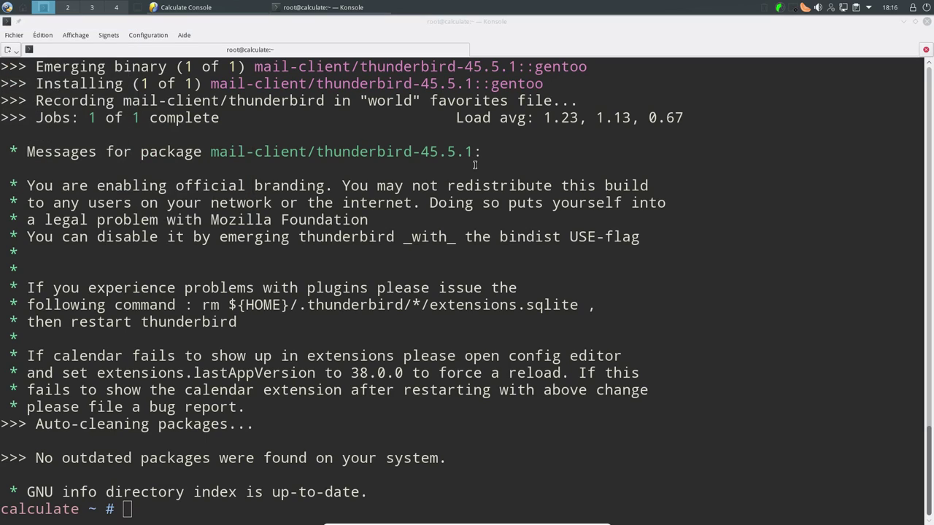
Step: Search from the desktop for "thunder" to launch Thunderbird
type("thu")
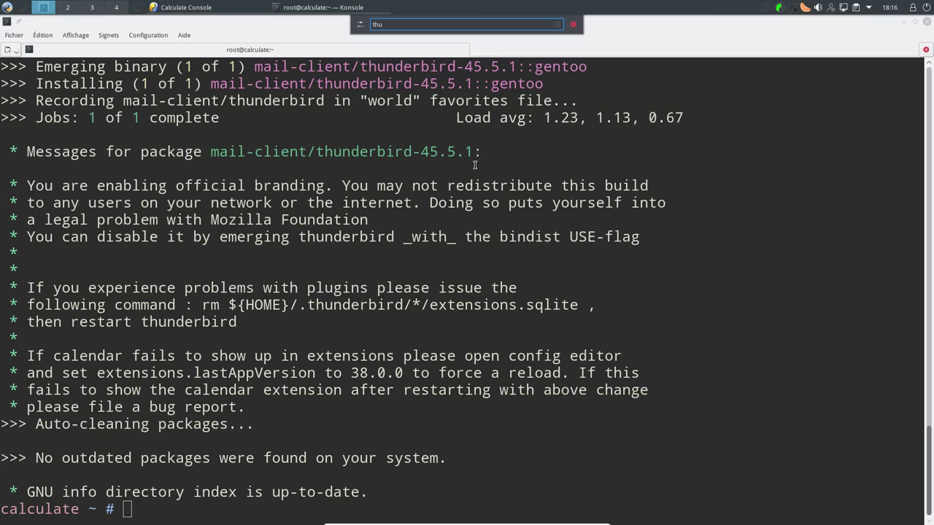
type("nder")
key("Return")
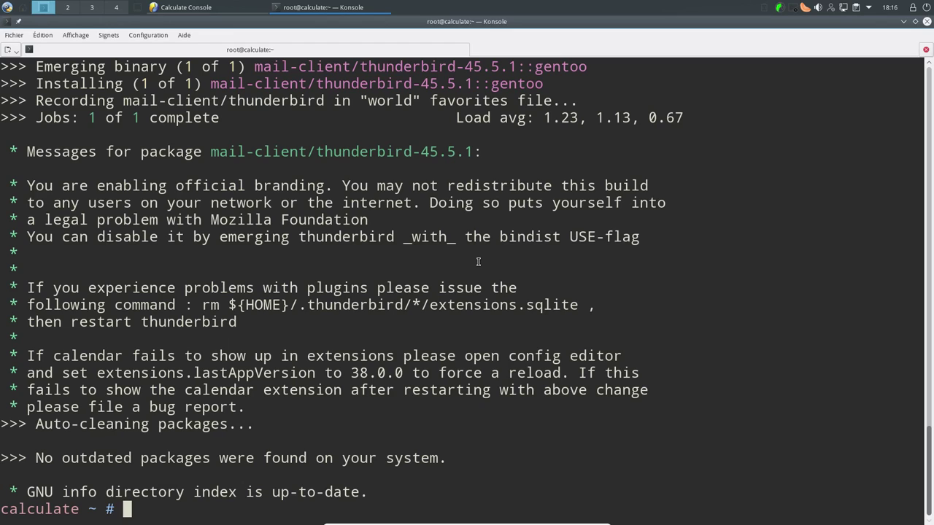
Step: Look up Vivaldi in the package database with "eix vivaldi" and install it with "emerge vivaldi"
type("eix vi")
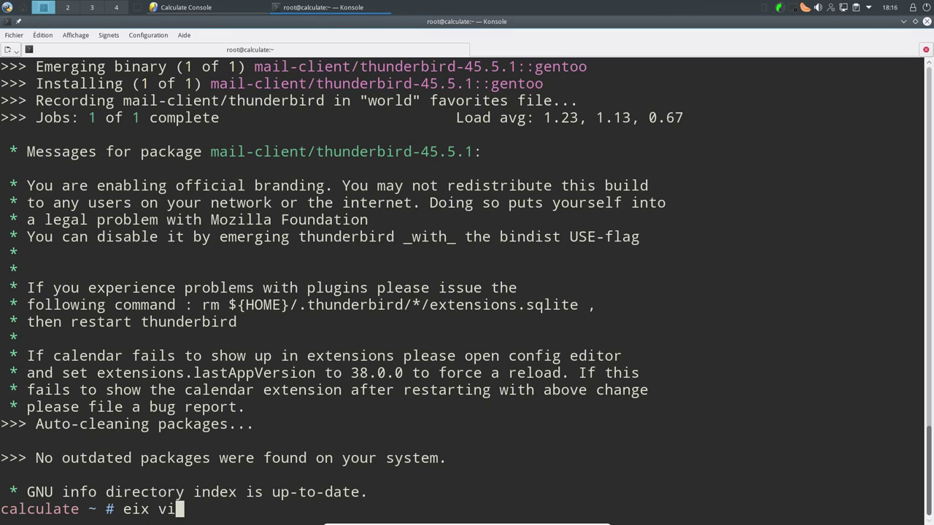
type("valdi")
key("Return")
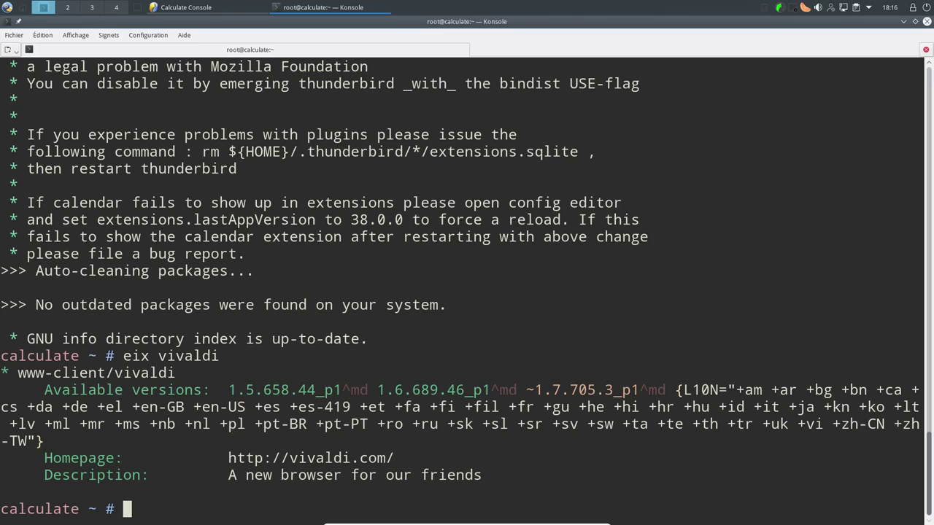
type("emerge viv")
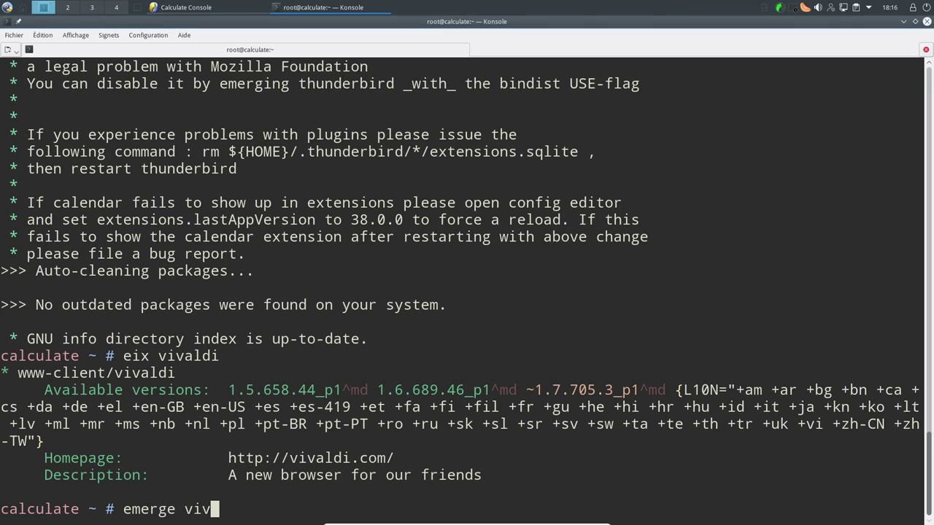
type("aldi")
key("Return")
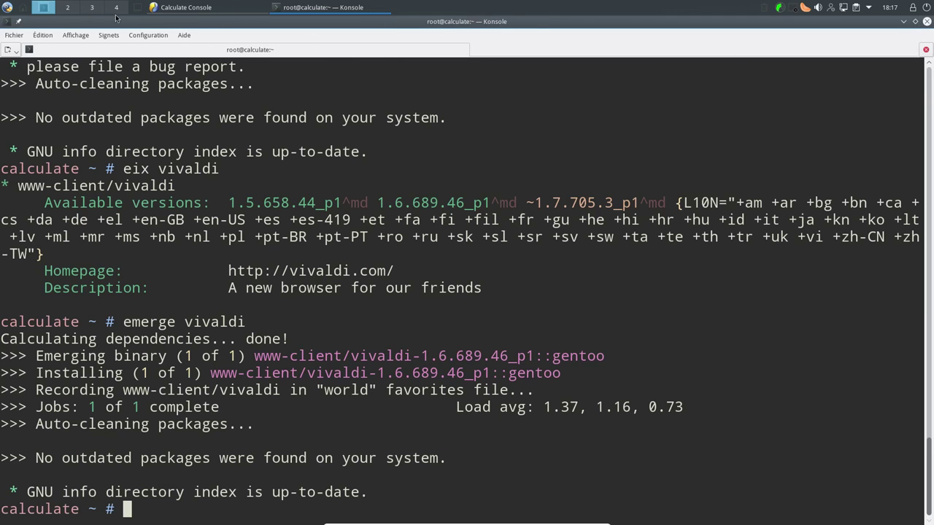
Step: Look for Vivaldi among the Internet applications
key("alt+F1")
mouse_move(43, 133)
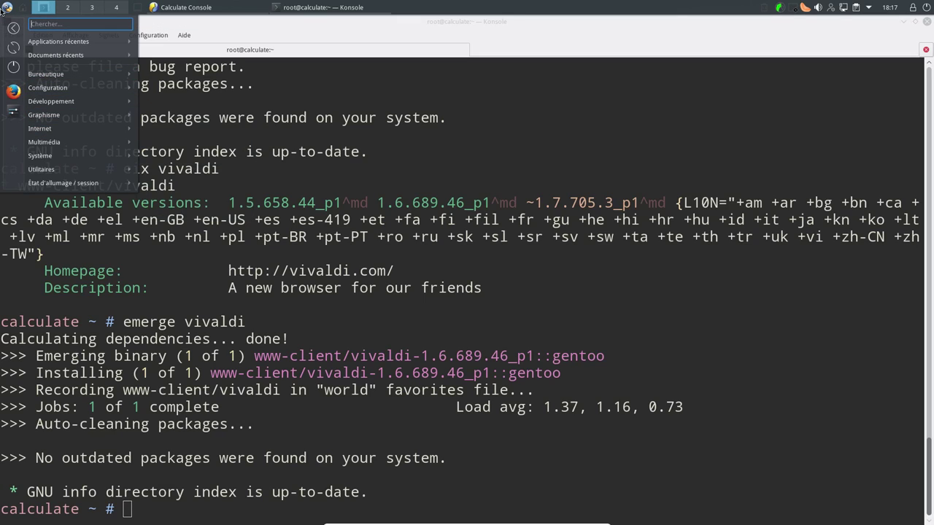
left_click(597, 218)
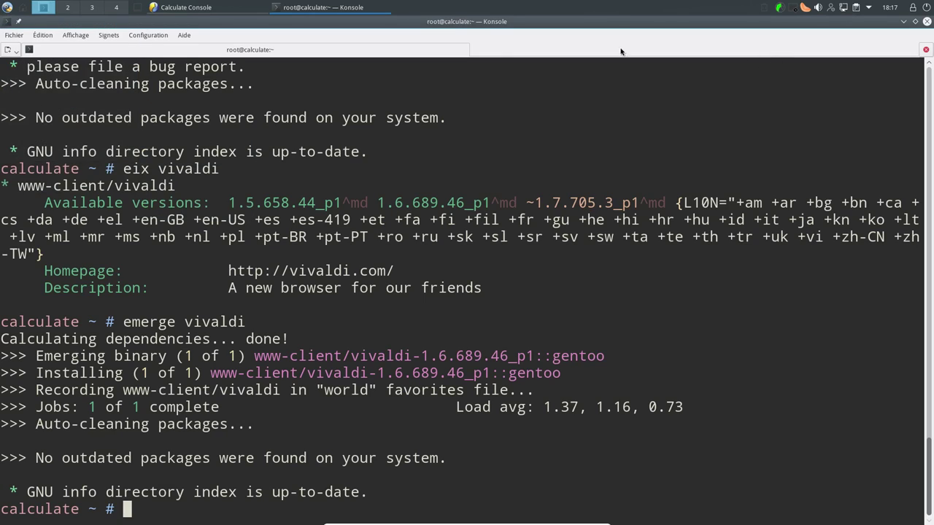
left_click(4, 8)
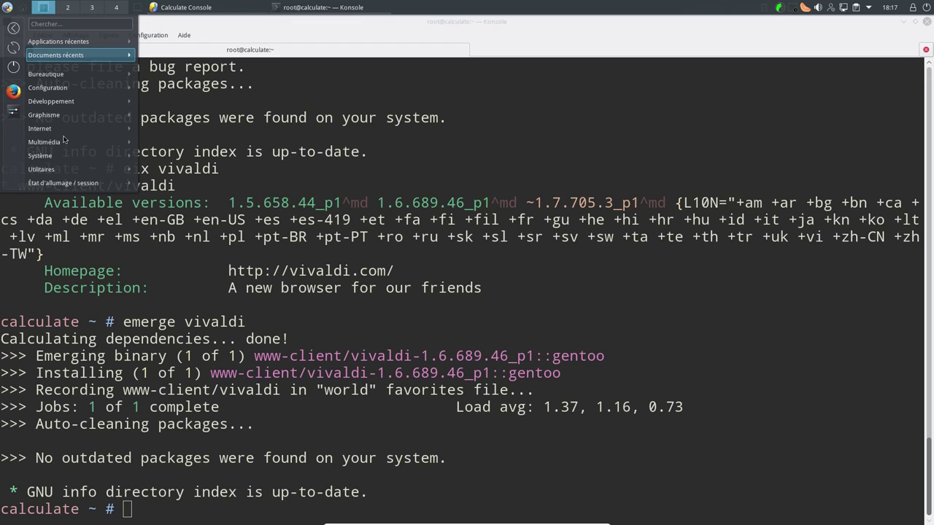
mouse_move(64, 133)
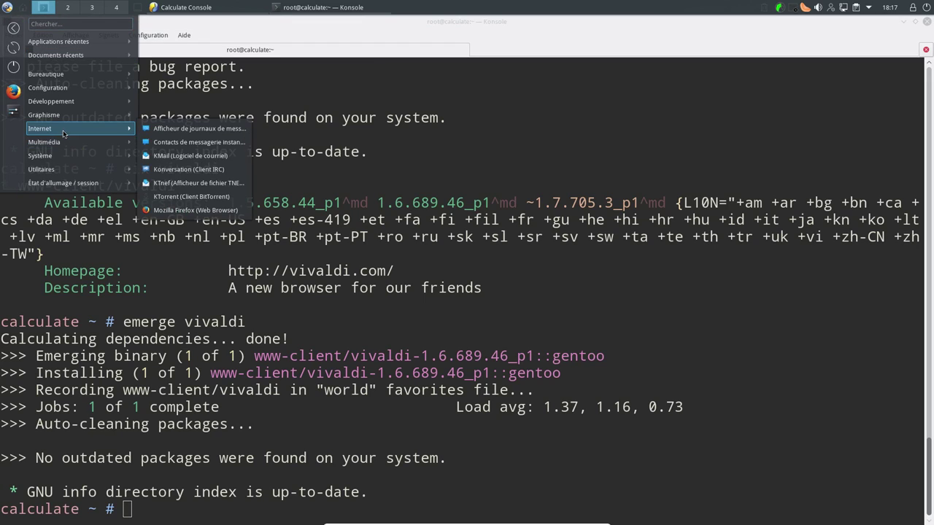
Step: Close the Konsole terminal and log out of the desktop session
left_click(926, 23)
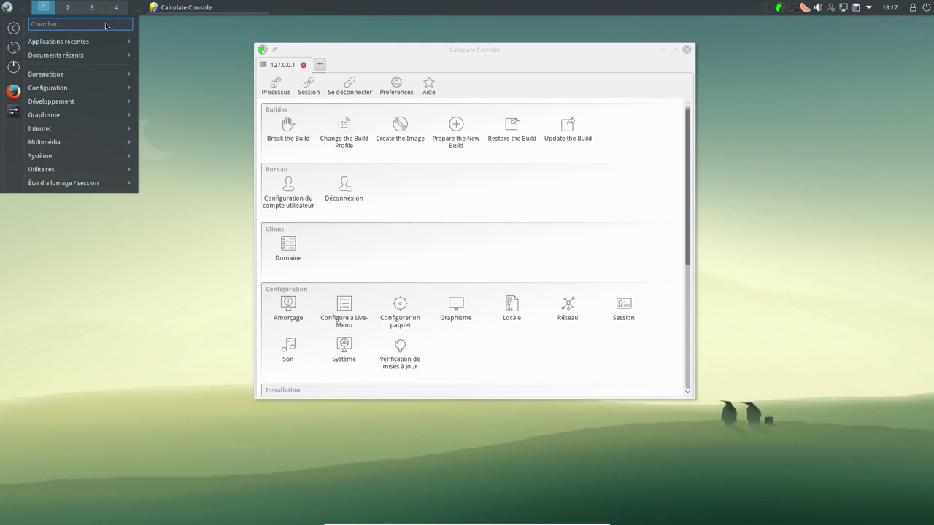
left_click(4, 8)
left_click(5, 8)
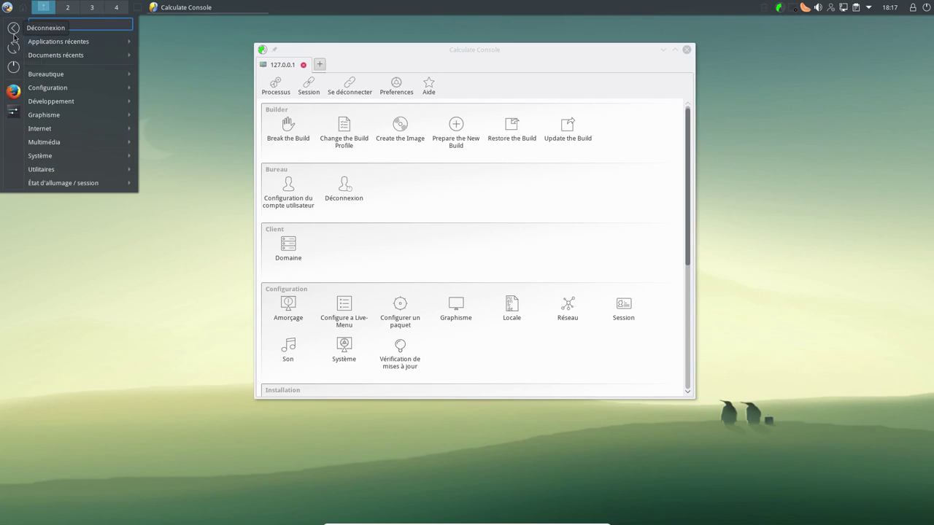
left_click(4, 8)
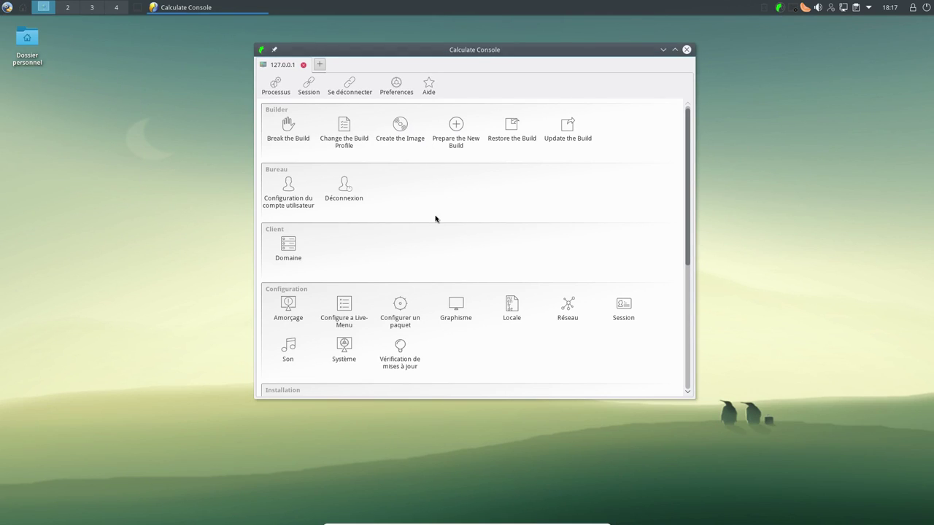
key("ctrl+alt+Delete")
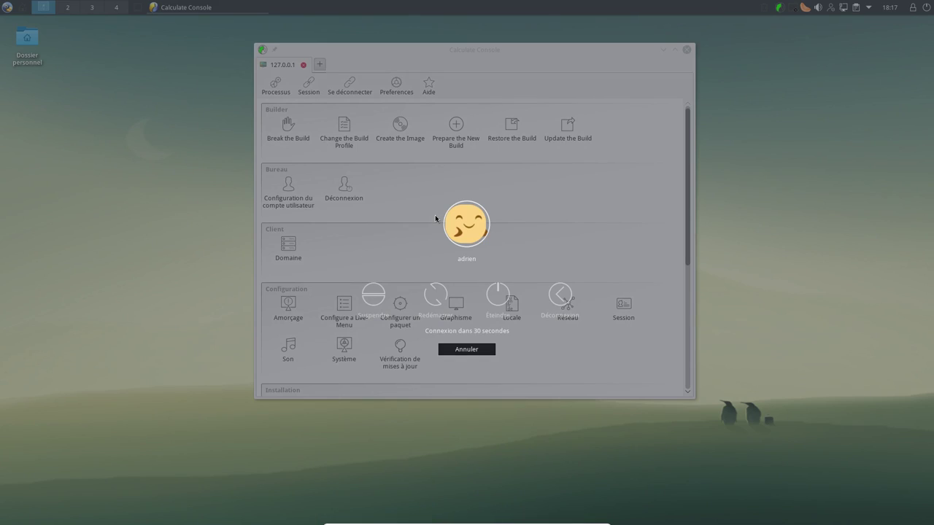
left_click(566, 302)
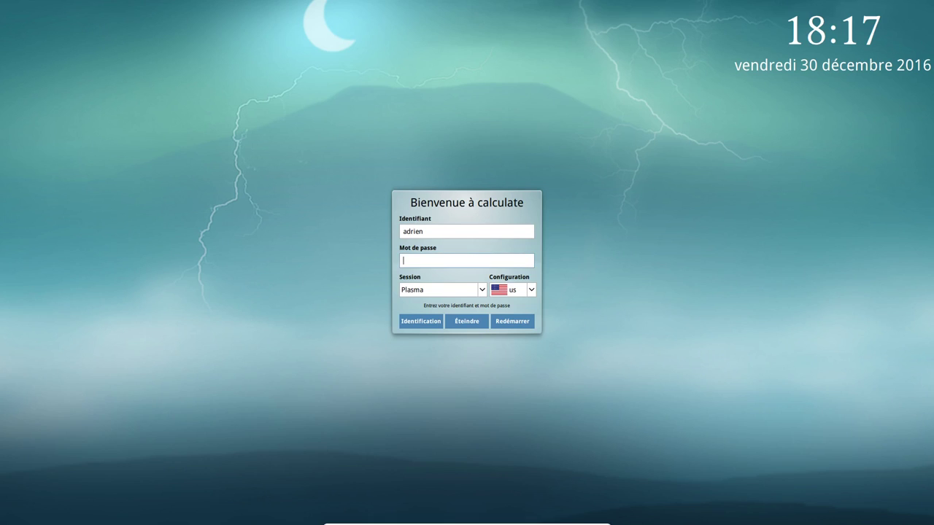
Step: Log back in to the Plasma session with the account password and open the application launcher
type("********")
key("Return")
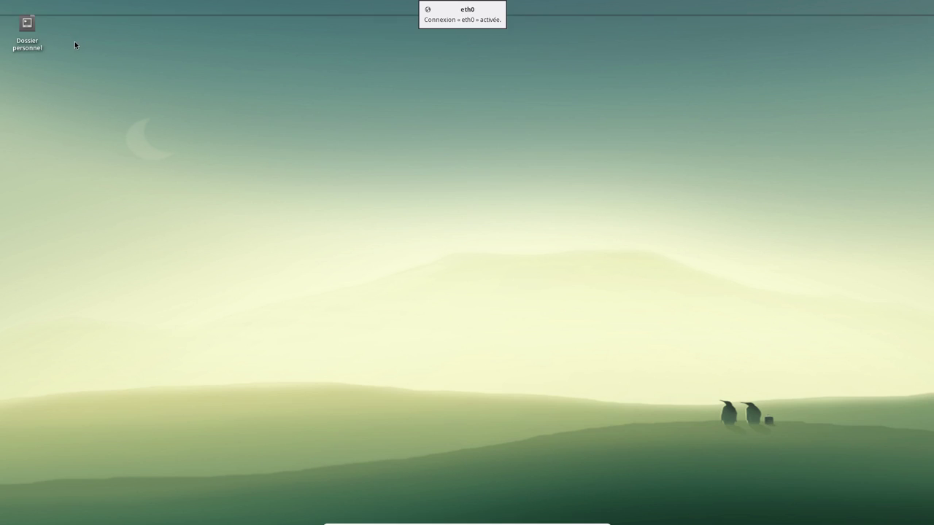
left_click(7, 7)
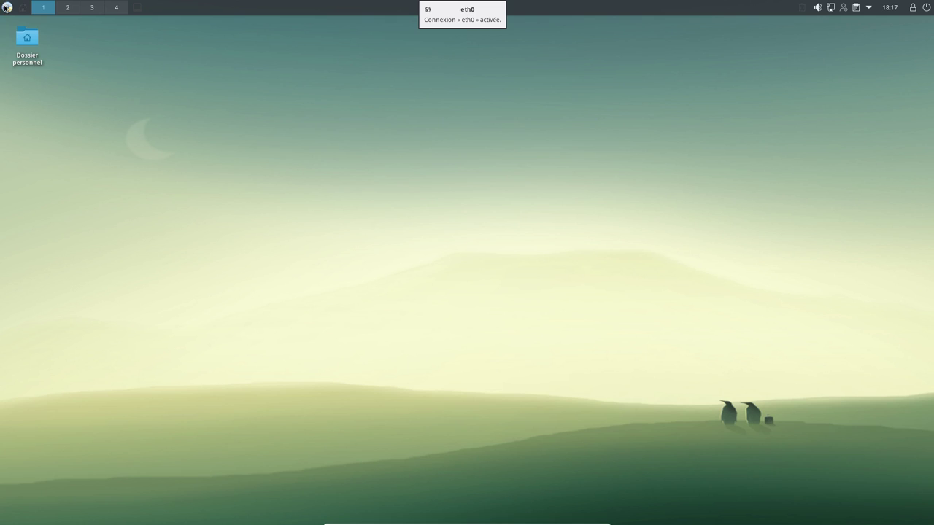
mouse_move(35, 118)
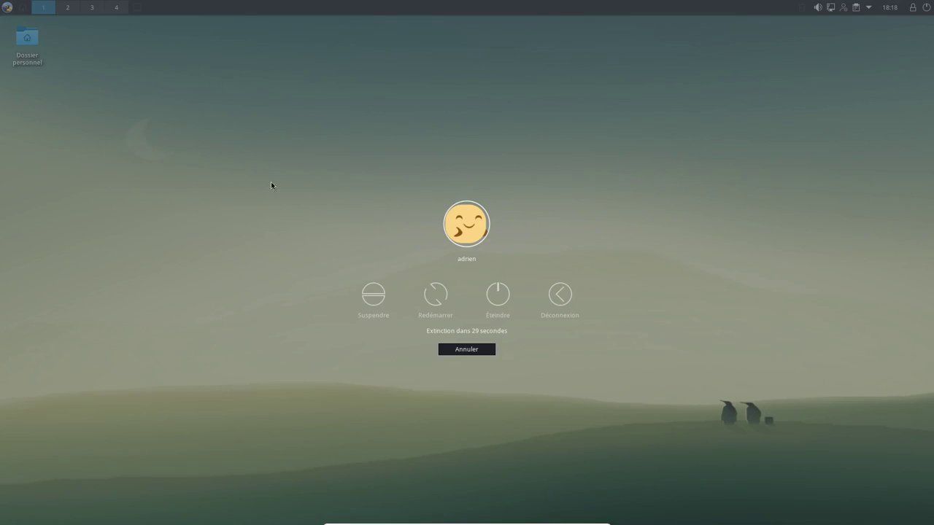
Step: Shut down the Calculate guest system and minimize the host's web browser to reveal the desktop
left_click(463, 353)
left_click(7, 7)
left_click(8, 74)
left_click(504, 295)
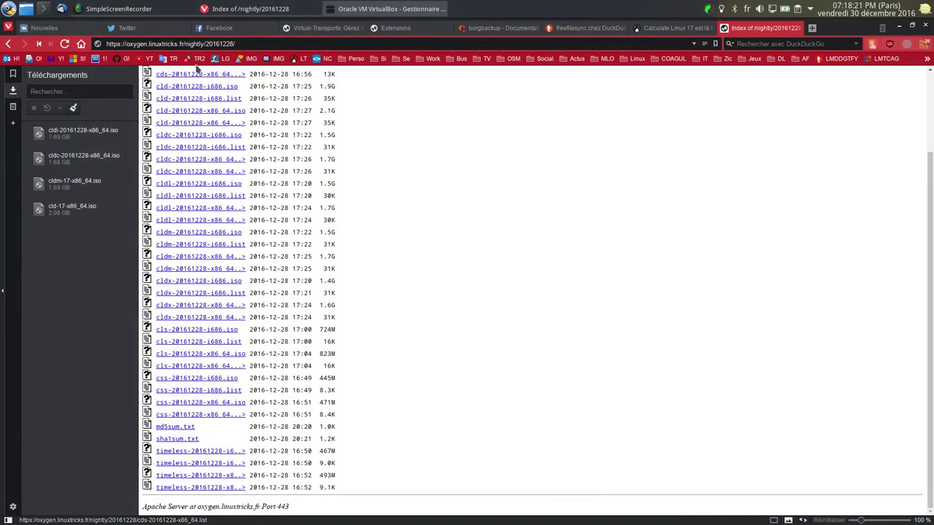
left_click(902, 28)
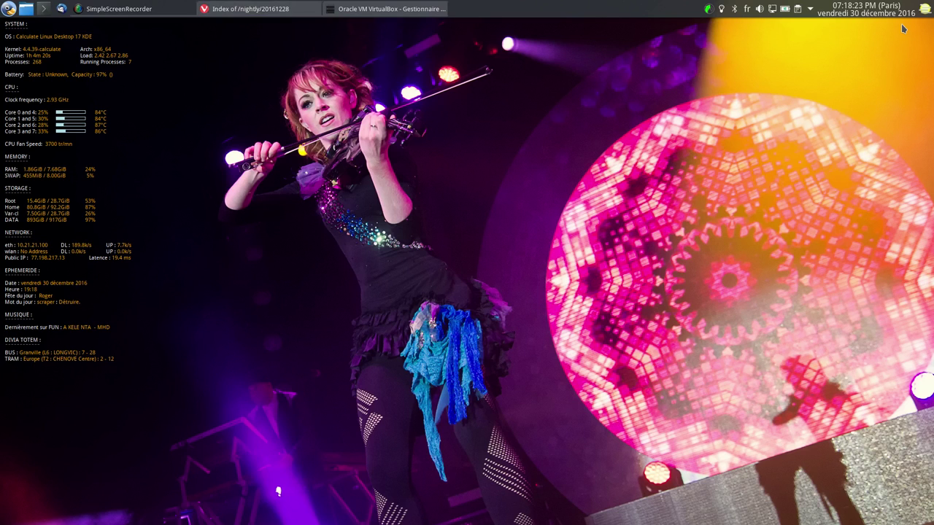